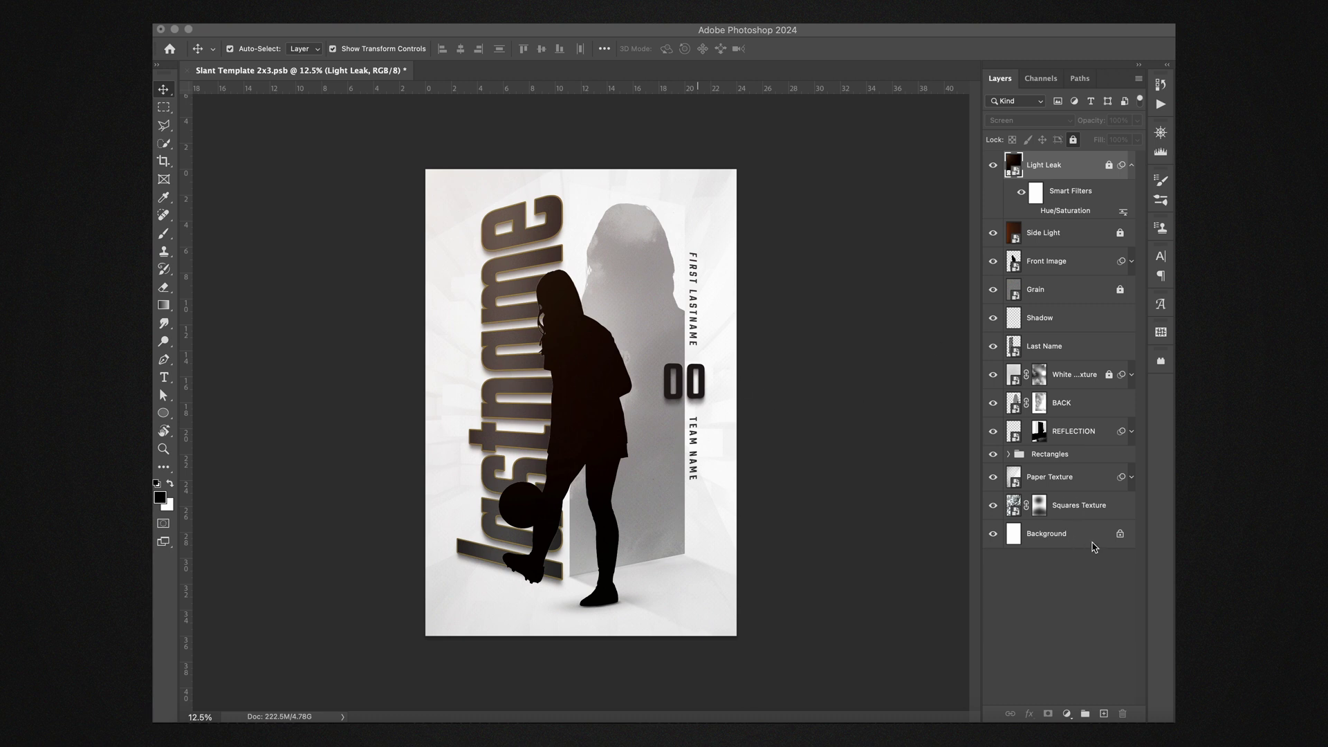
Inspect the Squares Texture, Paper Texture and Rectangles group by toggling their visibility off and on
left_click(1089, 520)
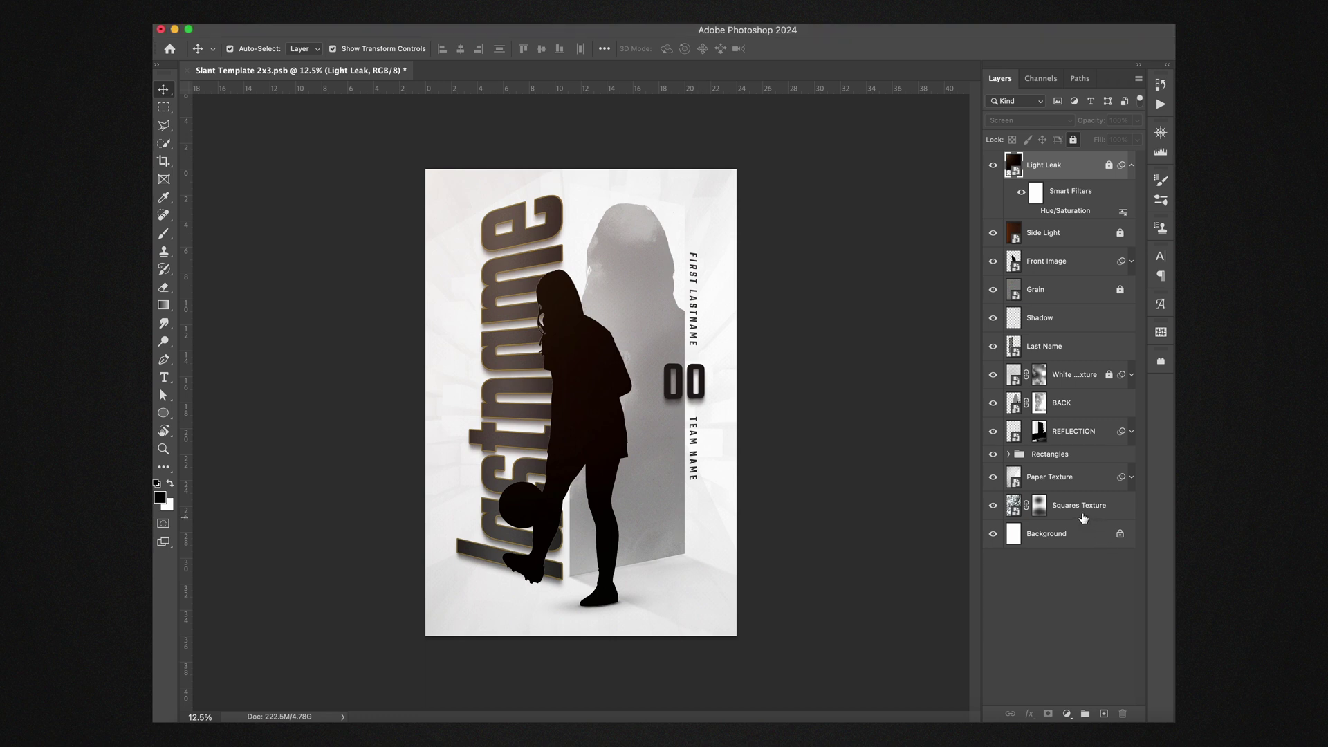
left_click(1082, 517)
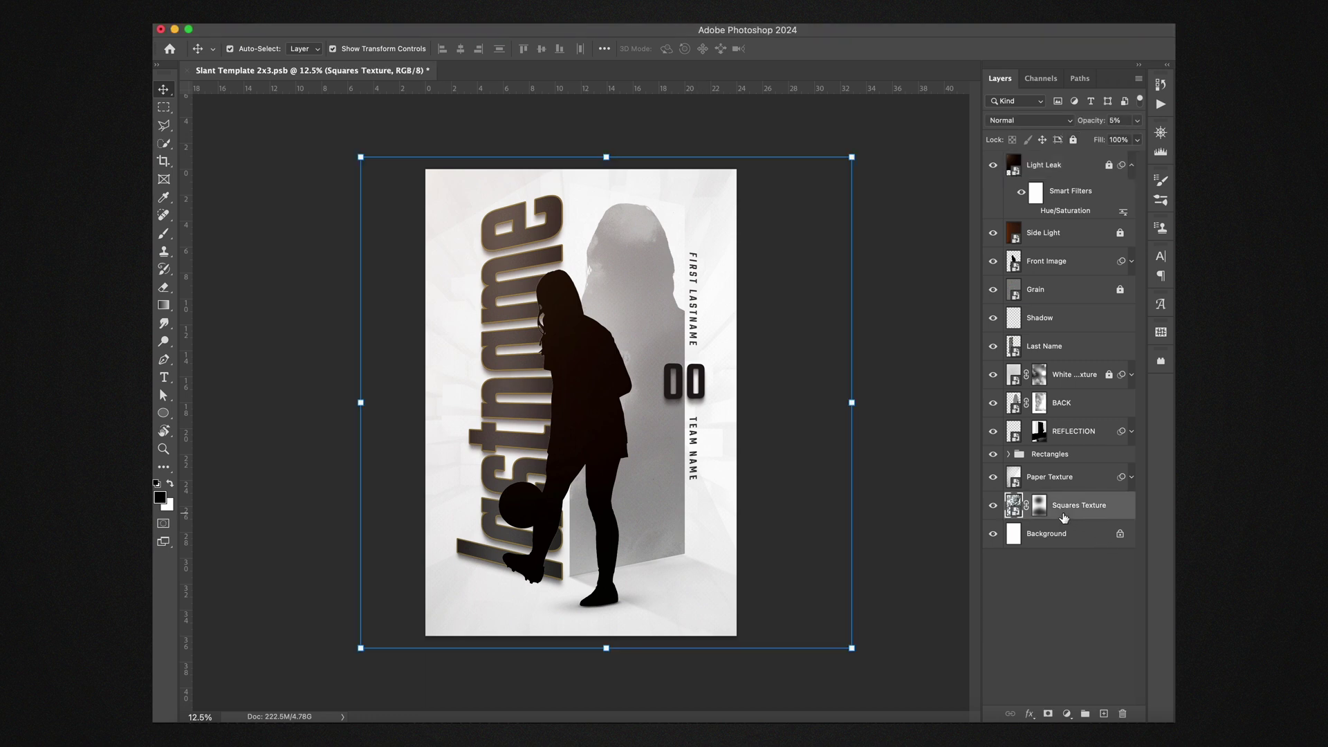
left_click(992, 505)
left_click(992, 506)
left_click(1012, 479)
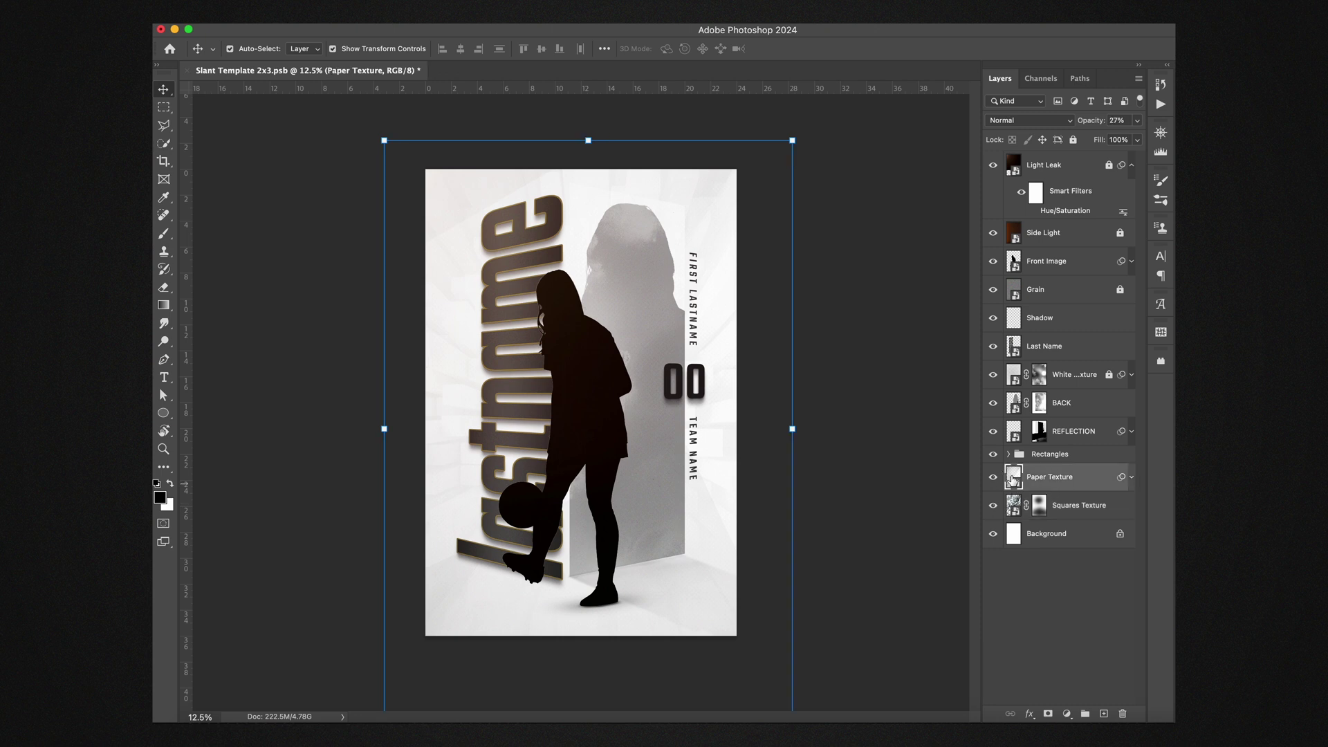
left_click(1053, 457)
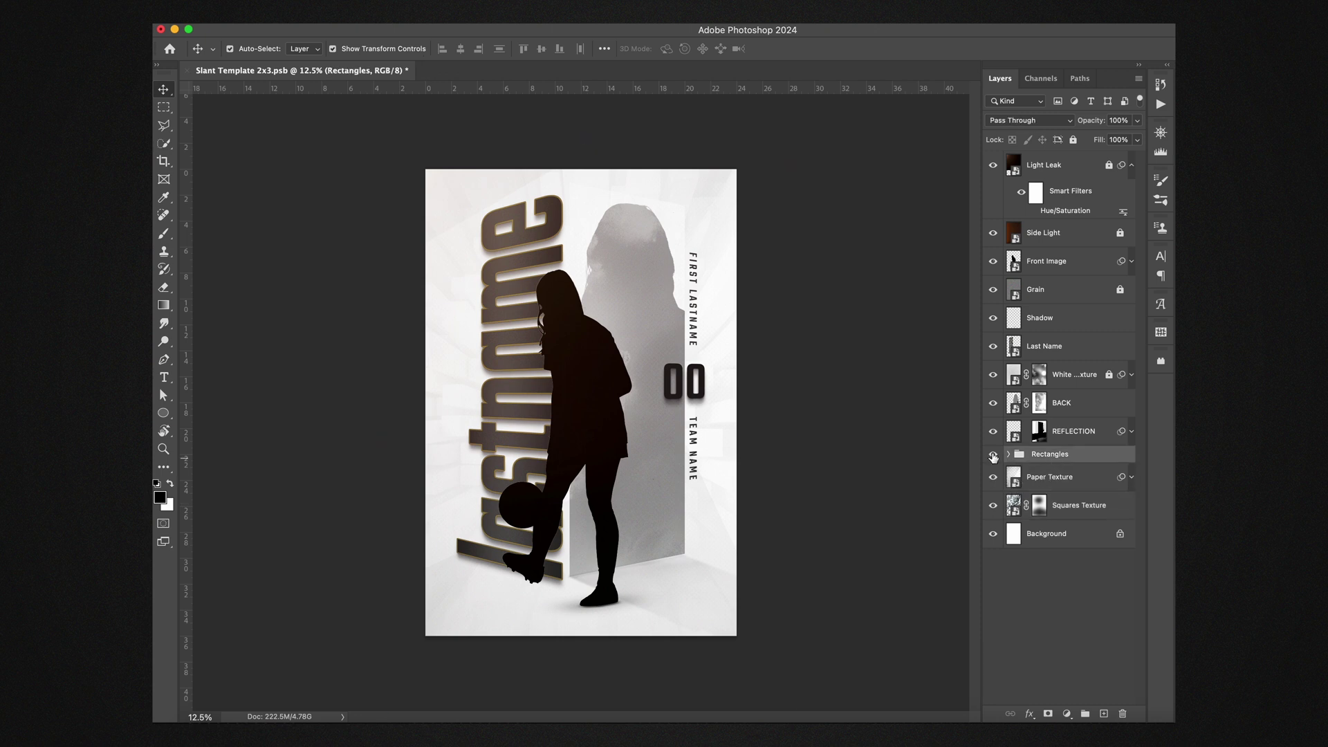
left_click(993, 456)
left_click(993, 456)
Select the REFLECTION and BACK layers, then open the BACK smart object as Logo1.psb
left_click(1091, 437)
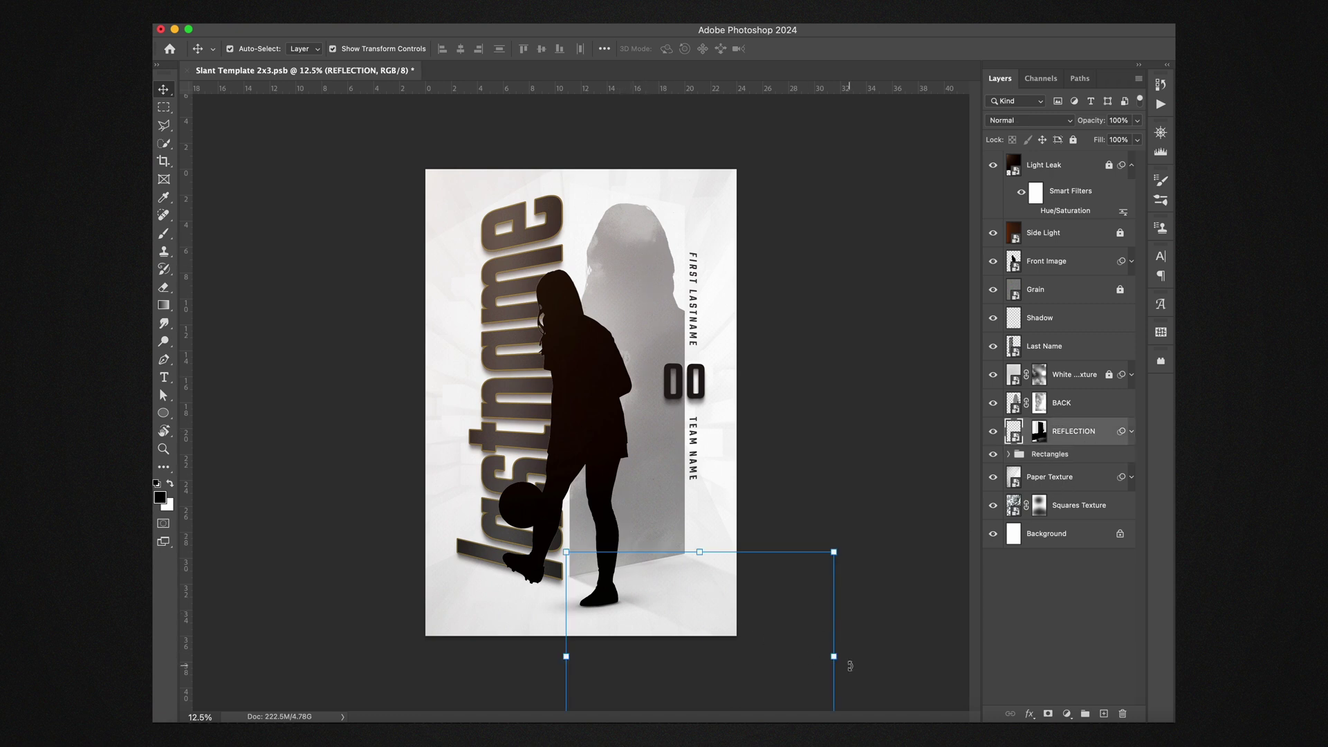
left_click(1017, 413)
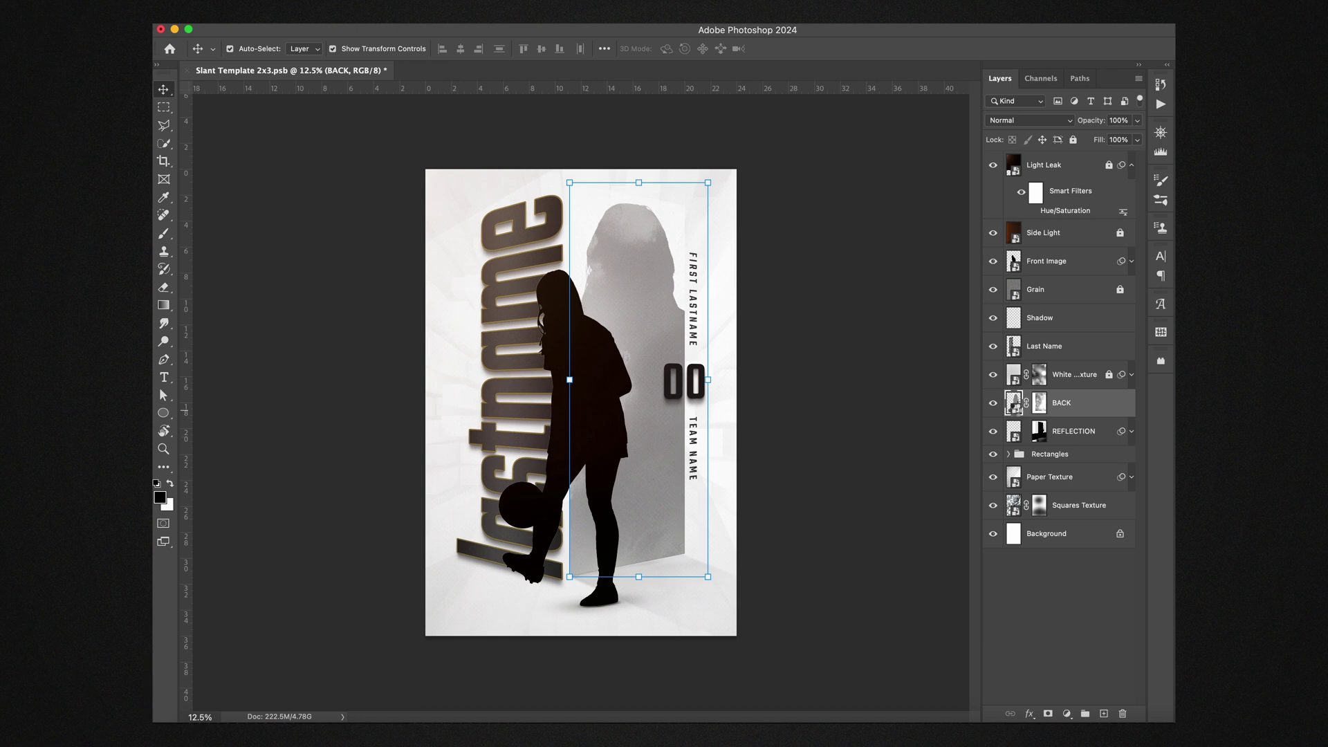
double_click(1014, 403)
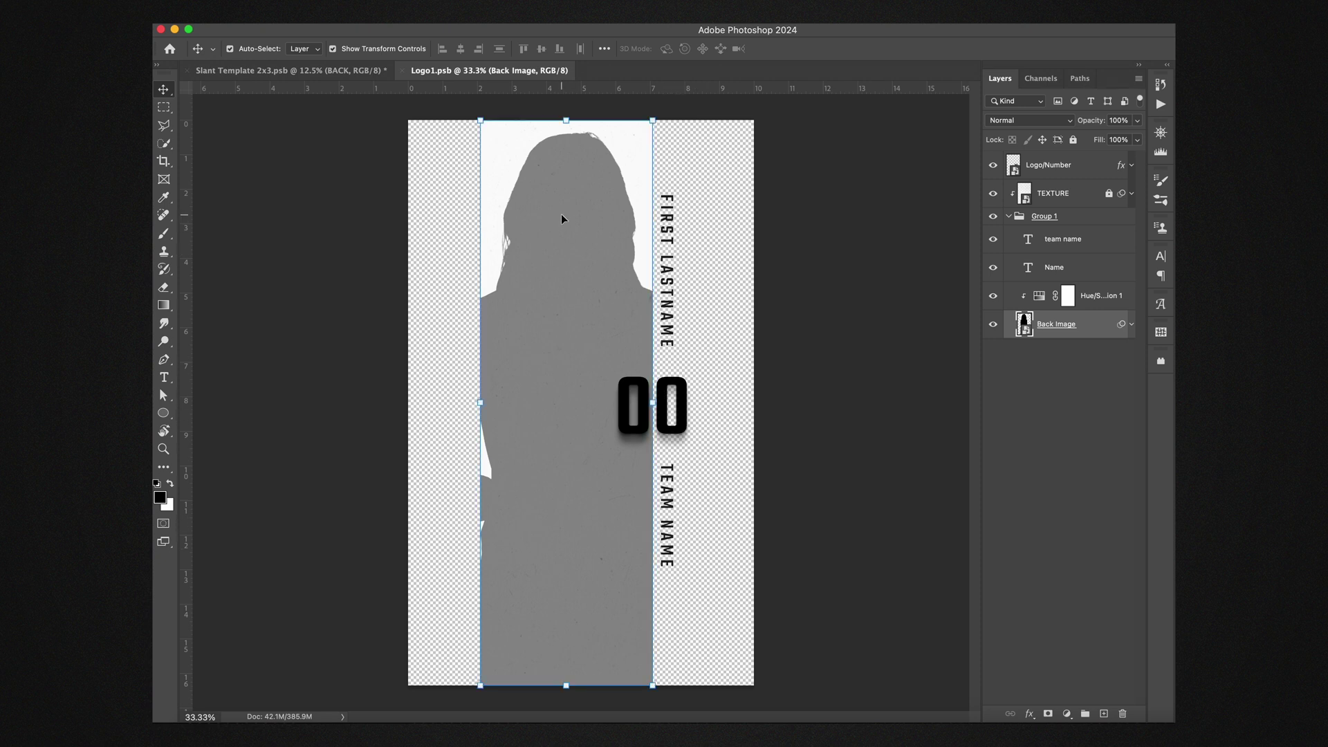
Open Back Image as Rectangle 11.psb and toggle the silhouette to reveal the grey rectangle
double_click(1025, 325)
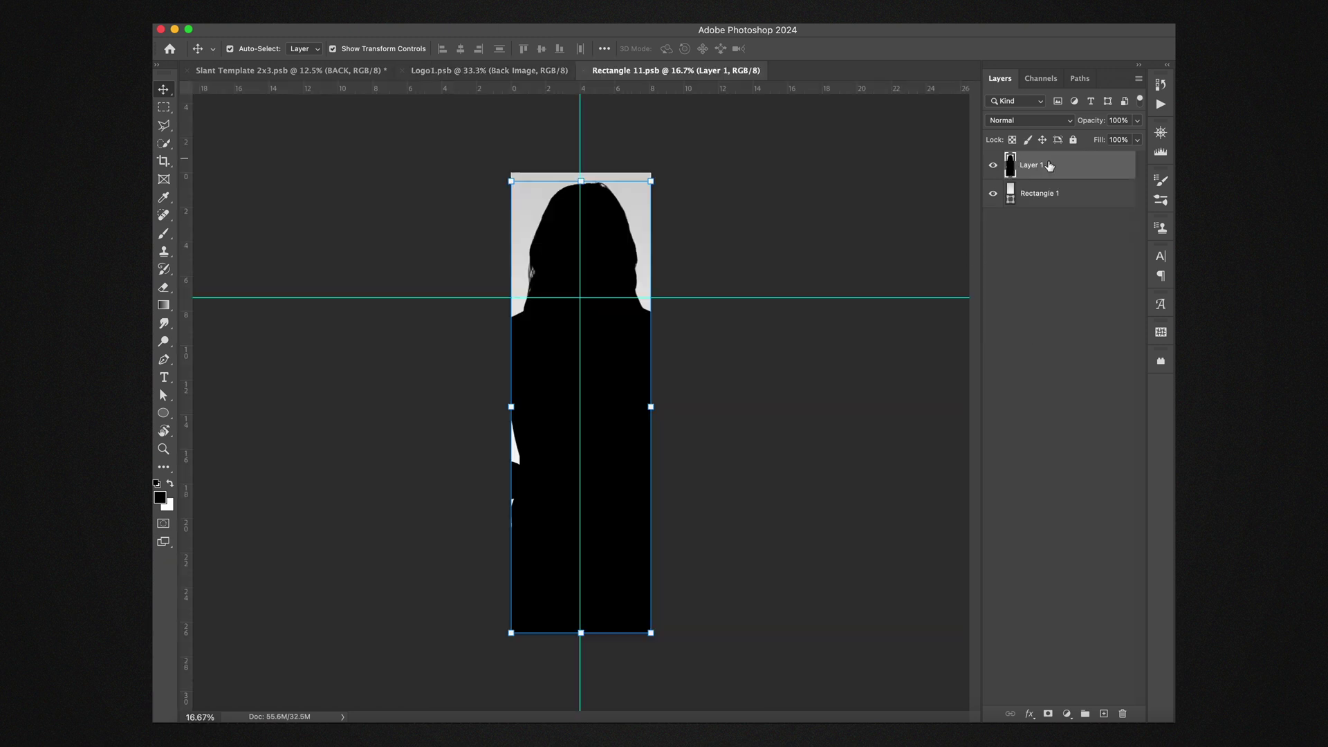
left_click(994, 166)
left_click(994, 166)
left_click(993, 166)
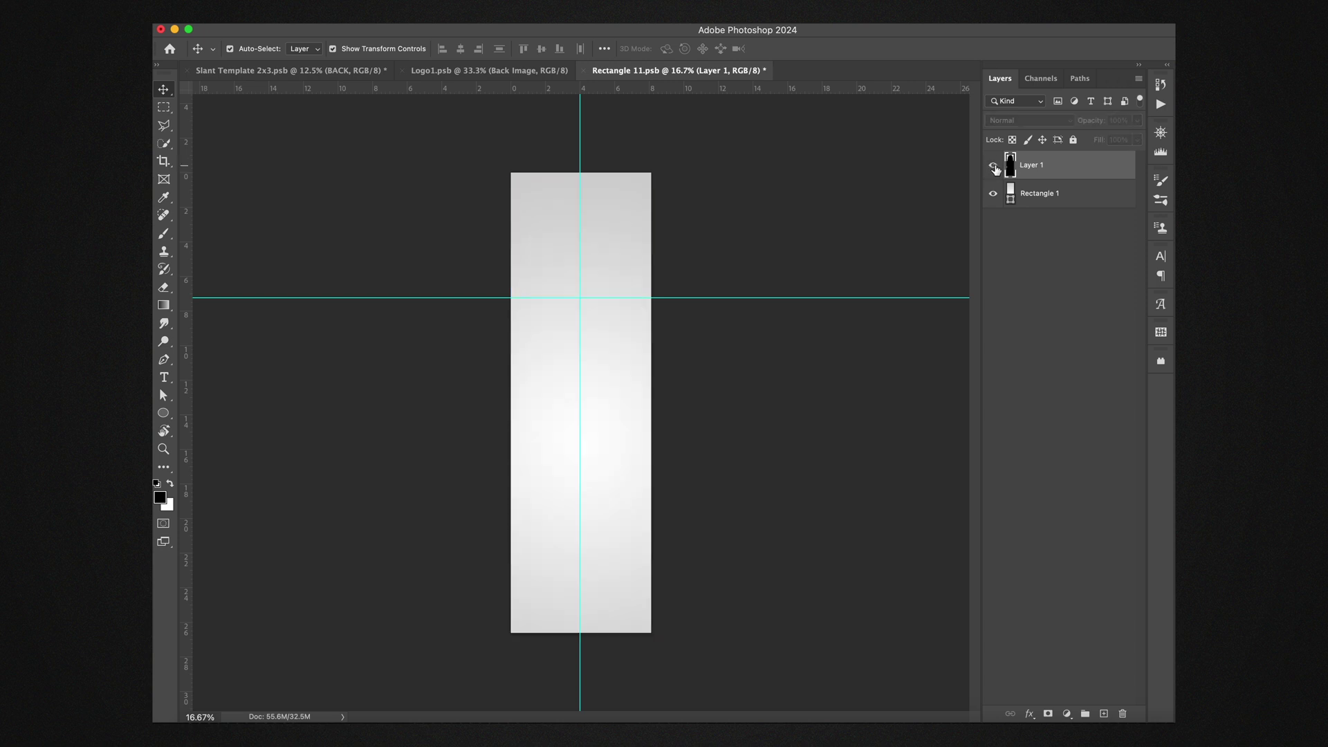
left_click(994, 166)
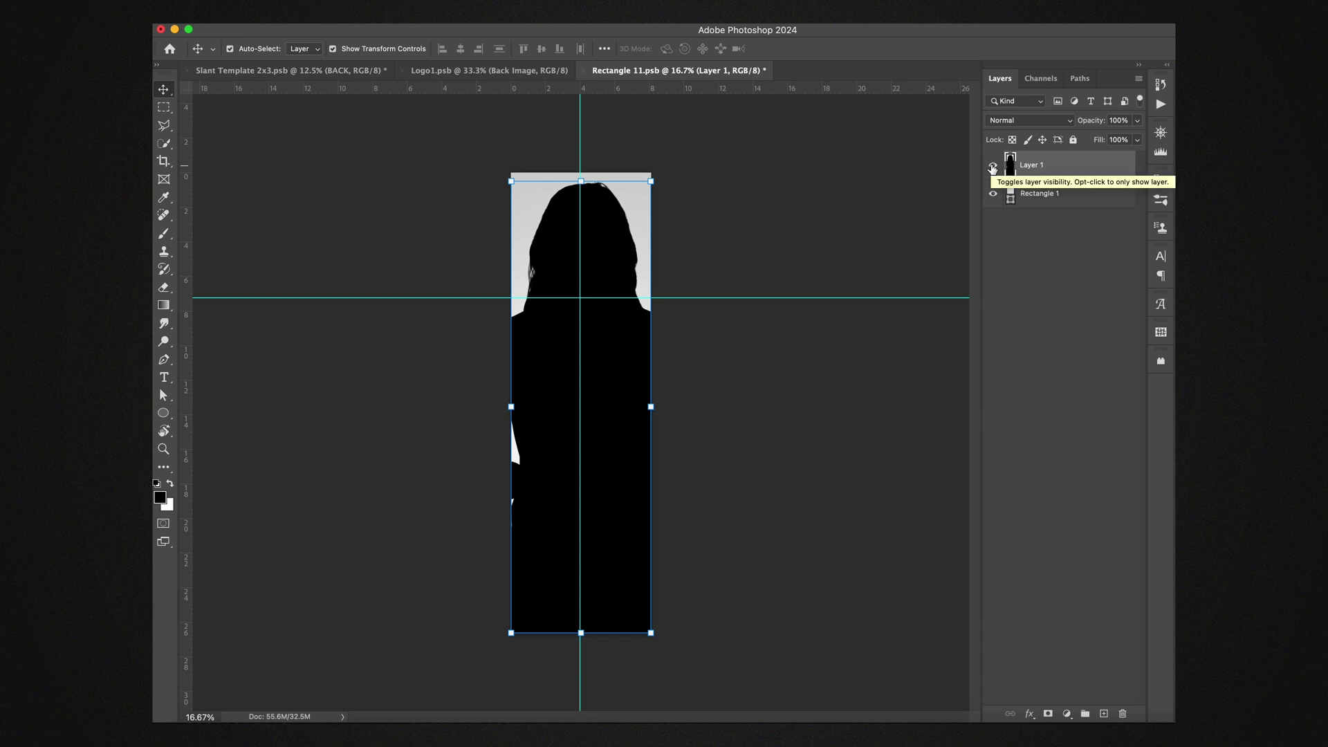
left_click(993, 172)
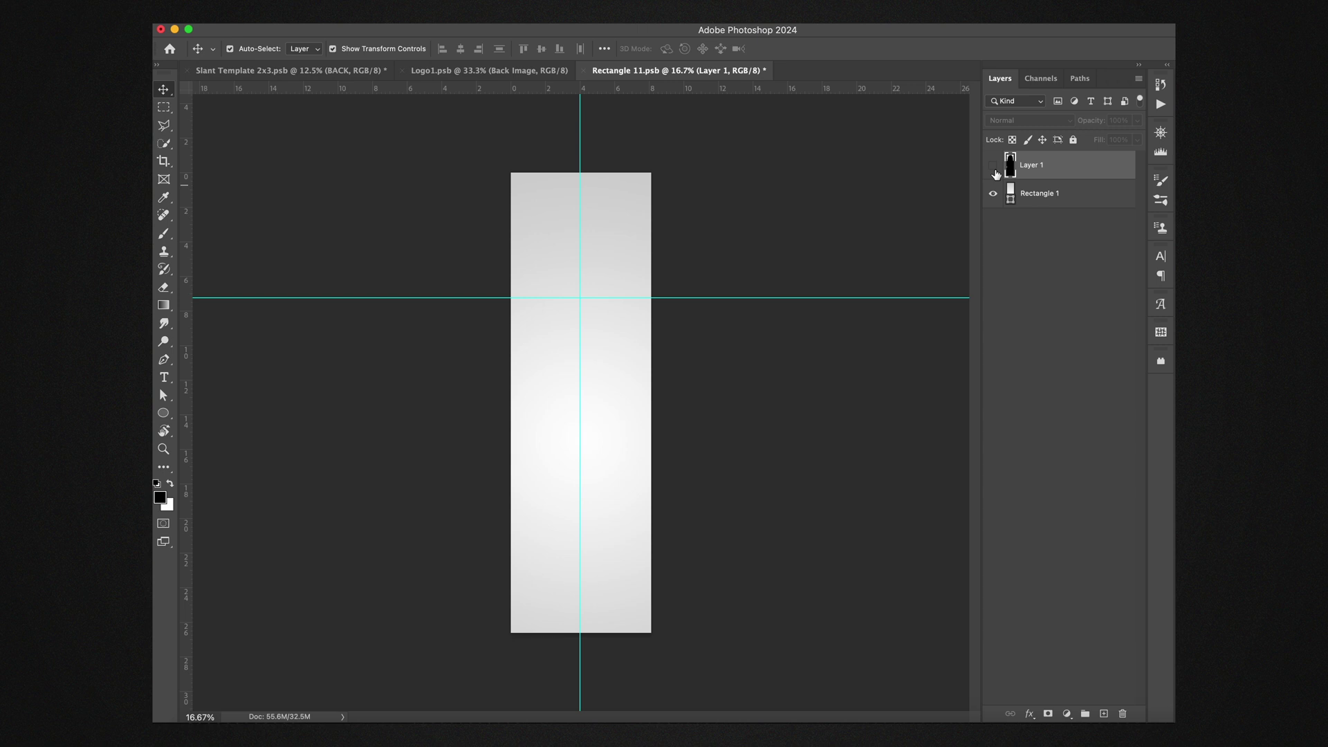
left_click(993, 167)
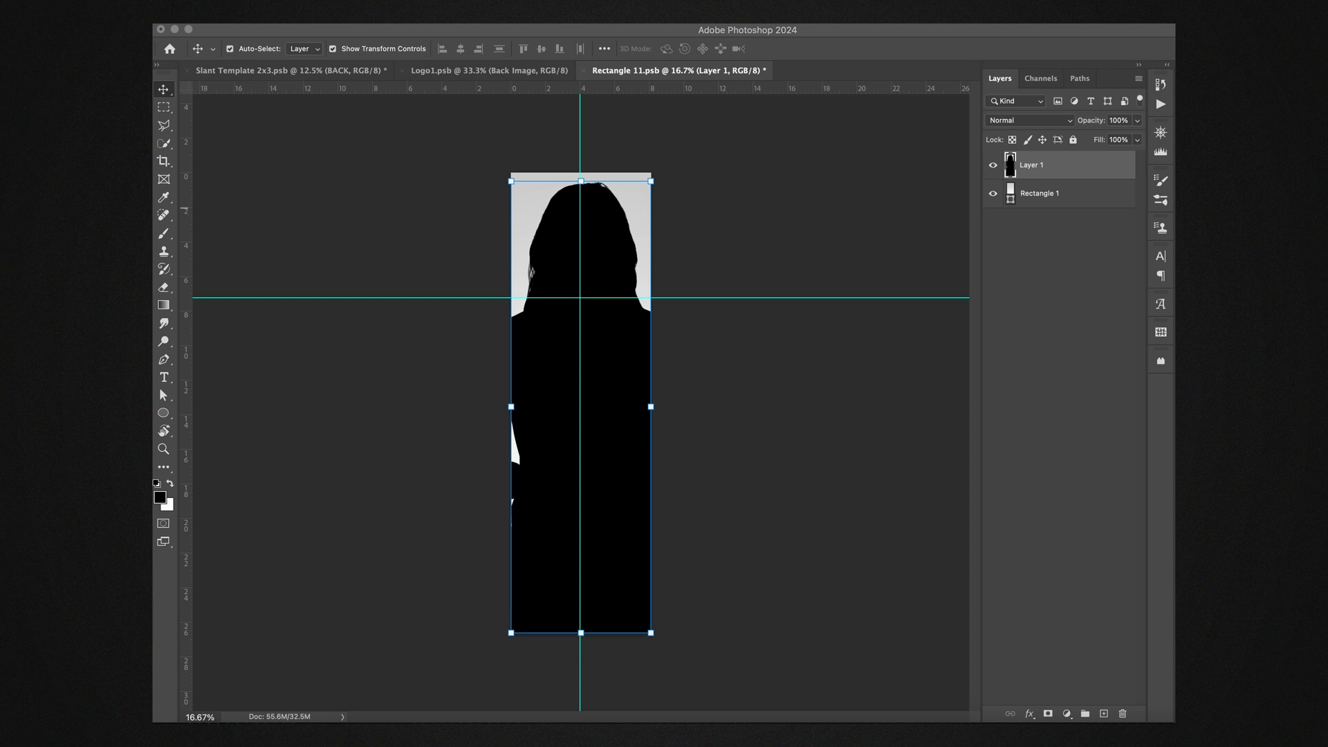
Place the baseball player photo and scale it to fill the grey rectangle
left_click_drag(420, 183, 547, 469)
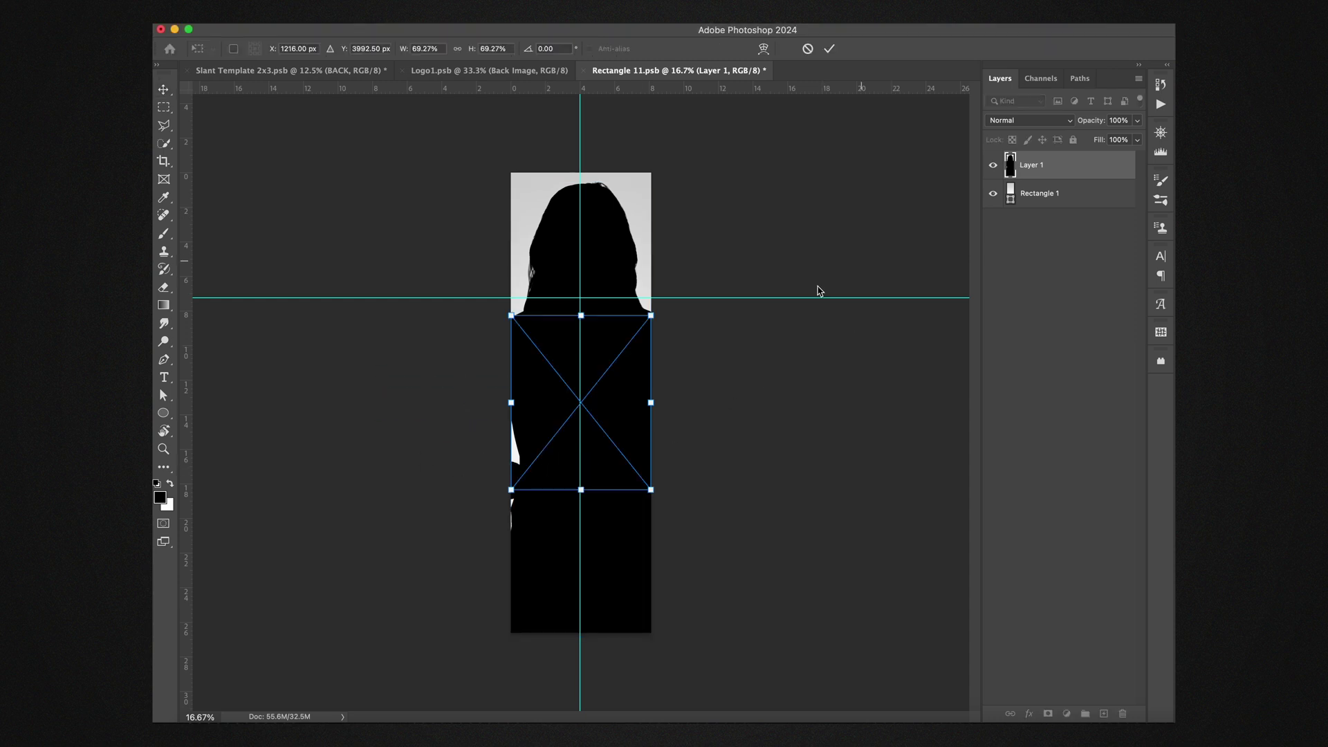
left_click_drag(651, 402, 866, 387)
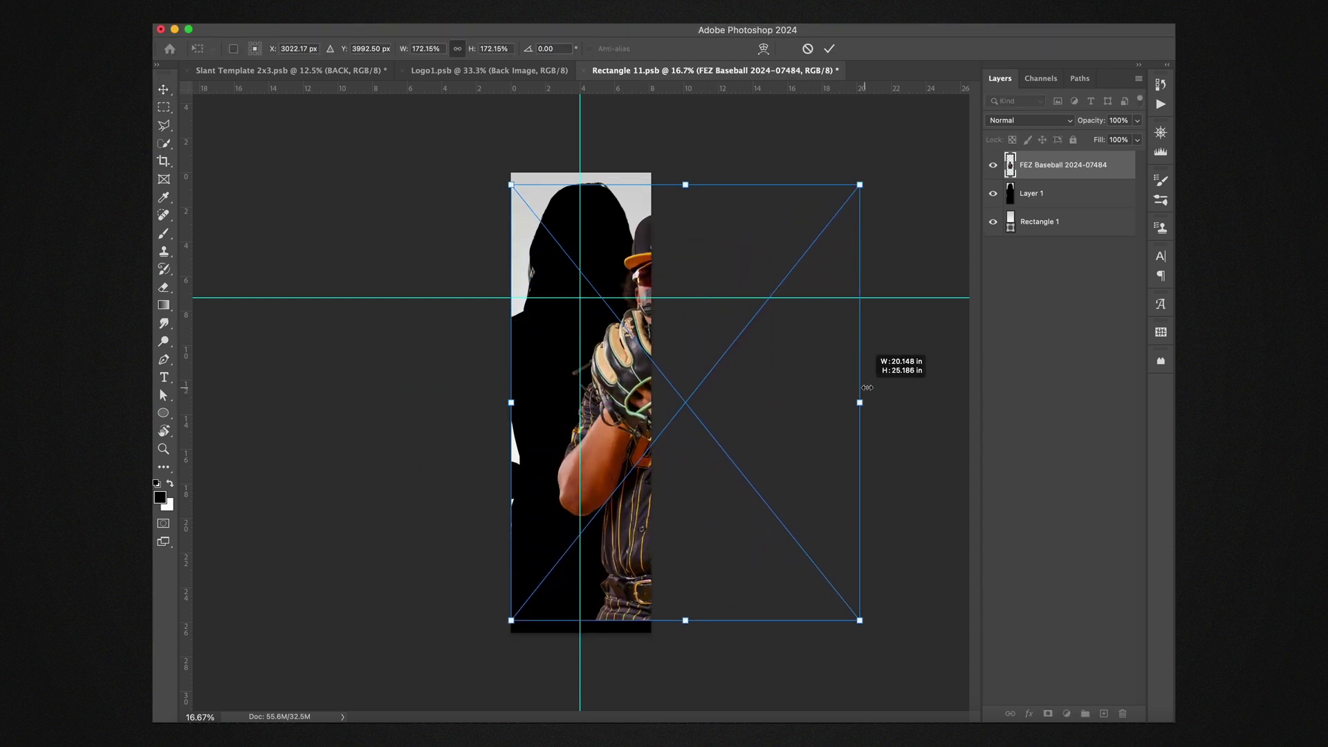
left_click_drag(786, 438, 697, 410)
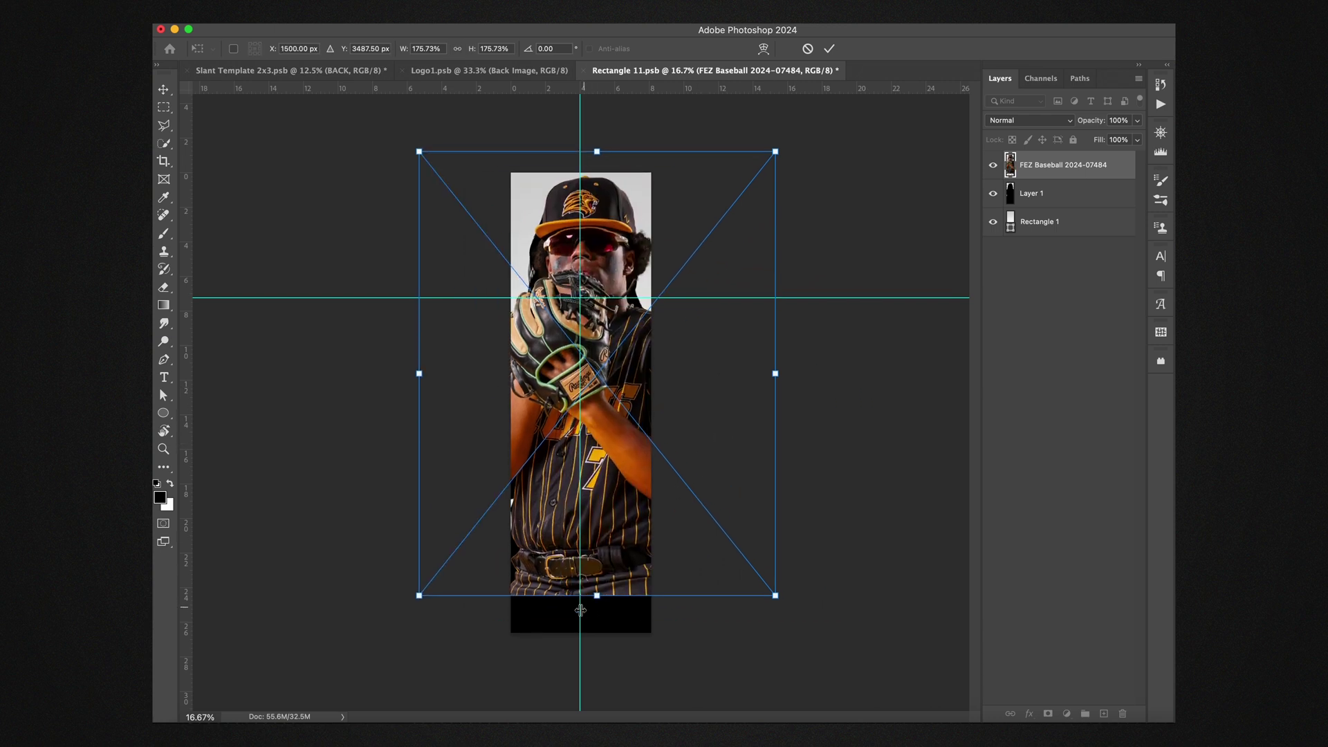
left_click_drag(583, 603, 584, 641)
left_click_drag(627, 500, 621, 497)
key("Return")
Delete the black silhouette Layer 1, then save and close Rectangle 11.psb
left_click(1056, 204)
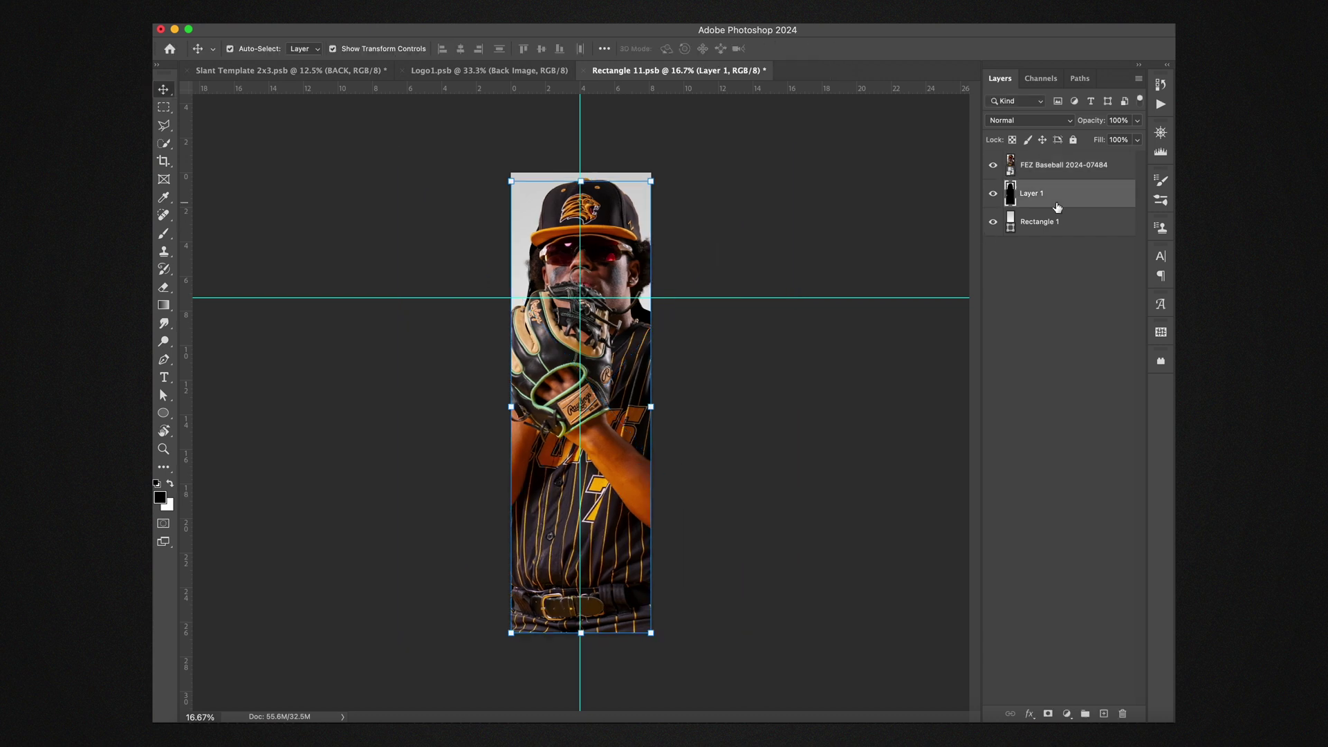
key("Delete")
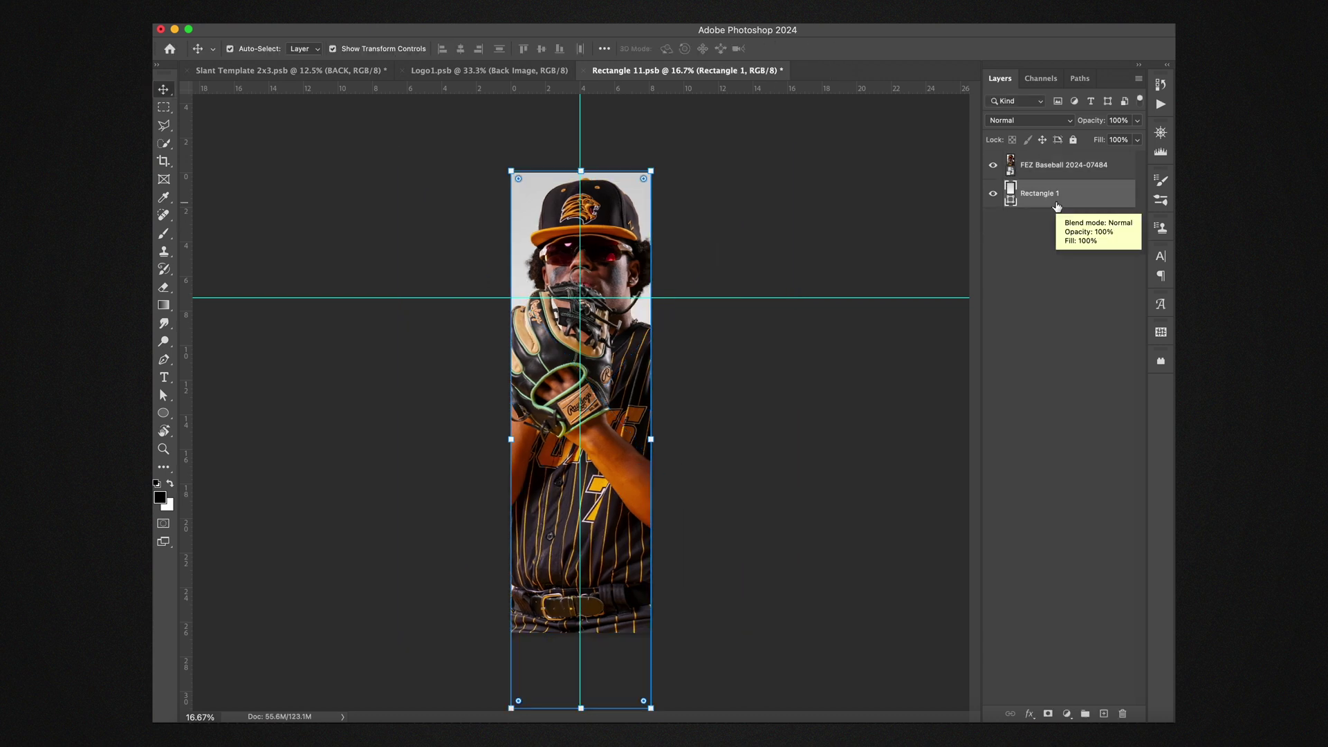
key("super")
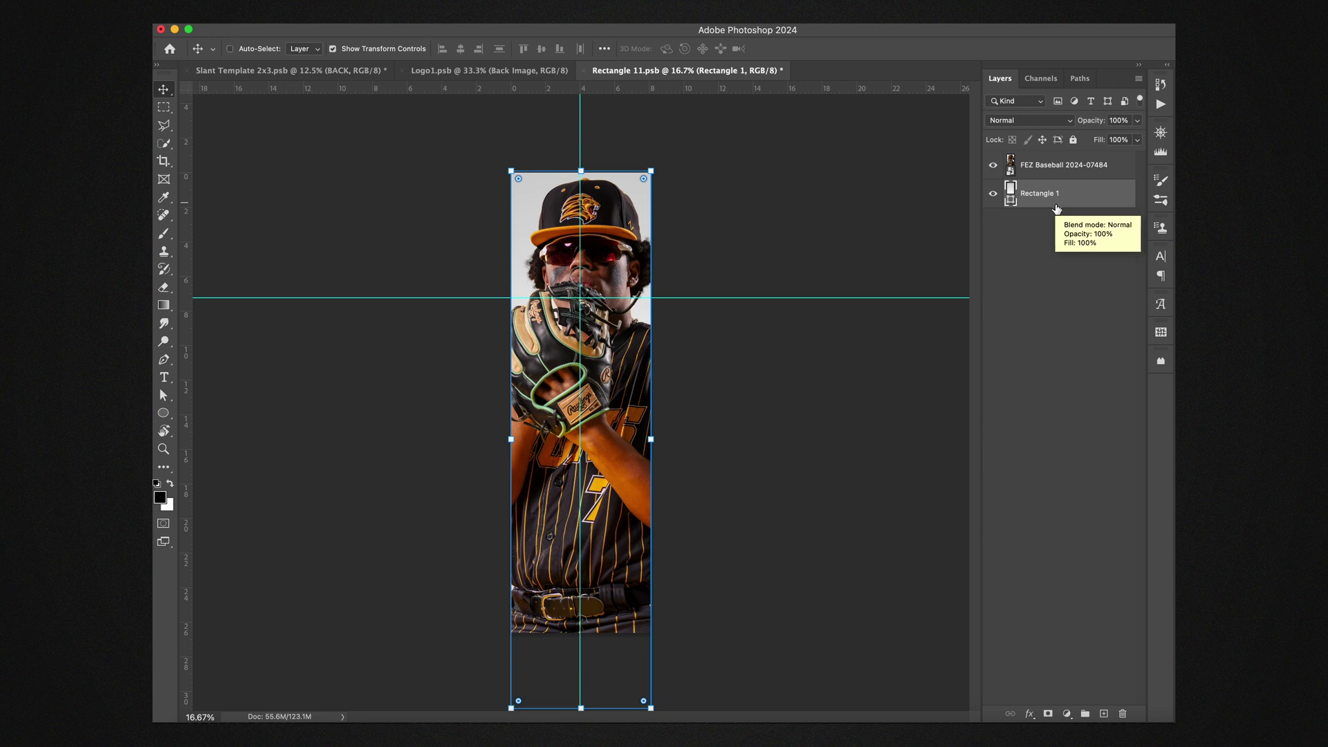
key("super+s")
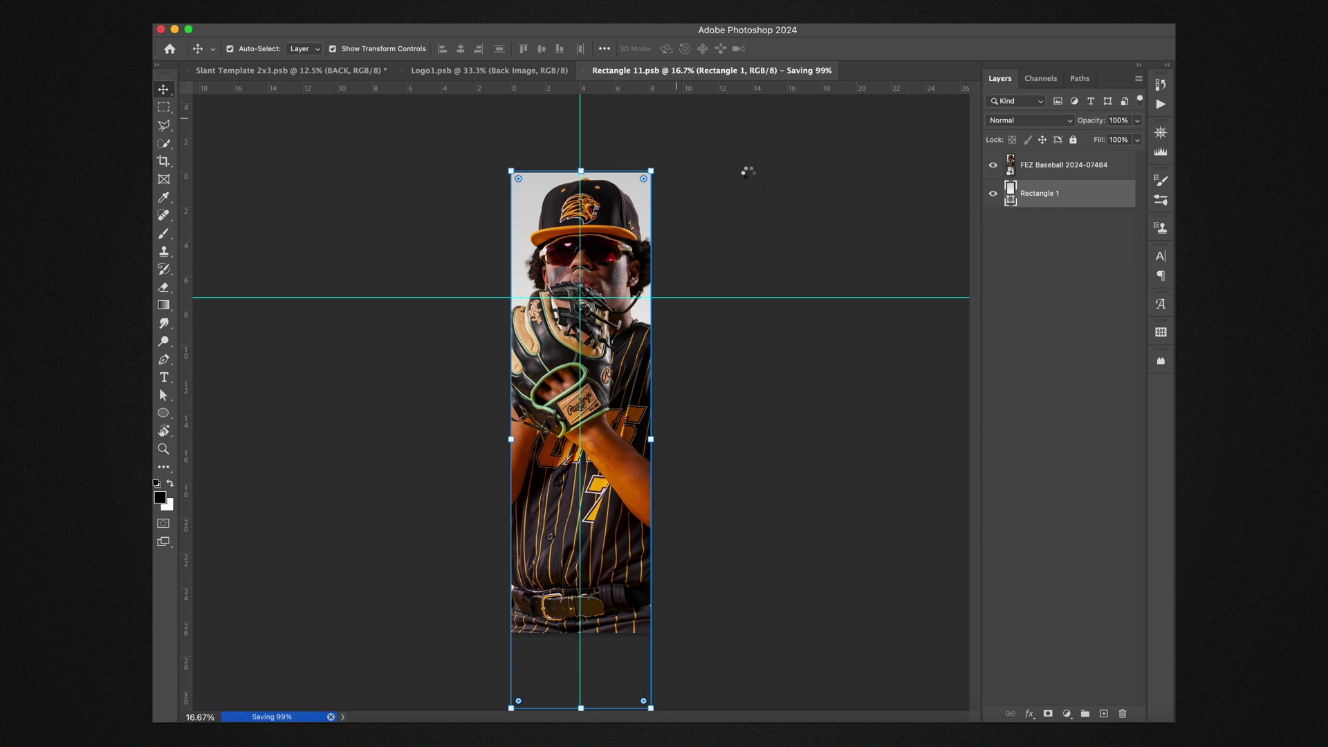
left_click(589, 70)
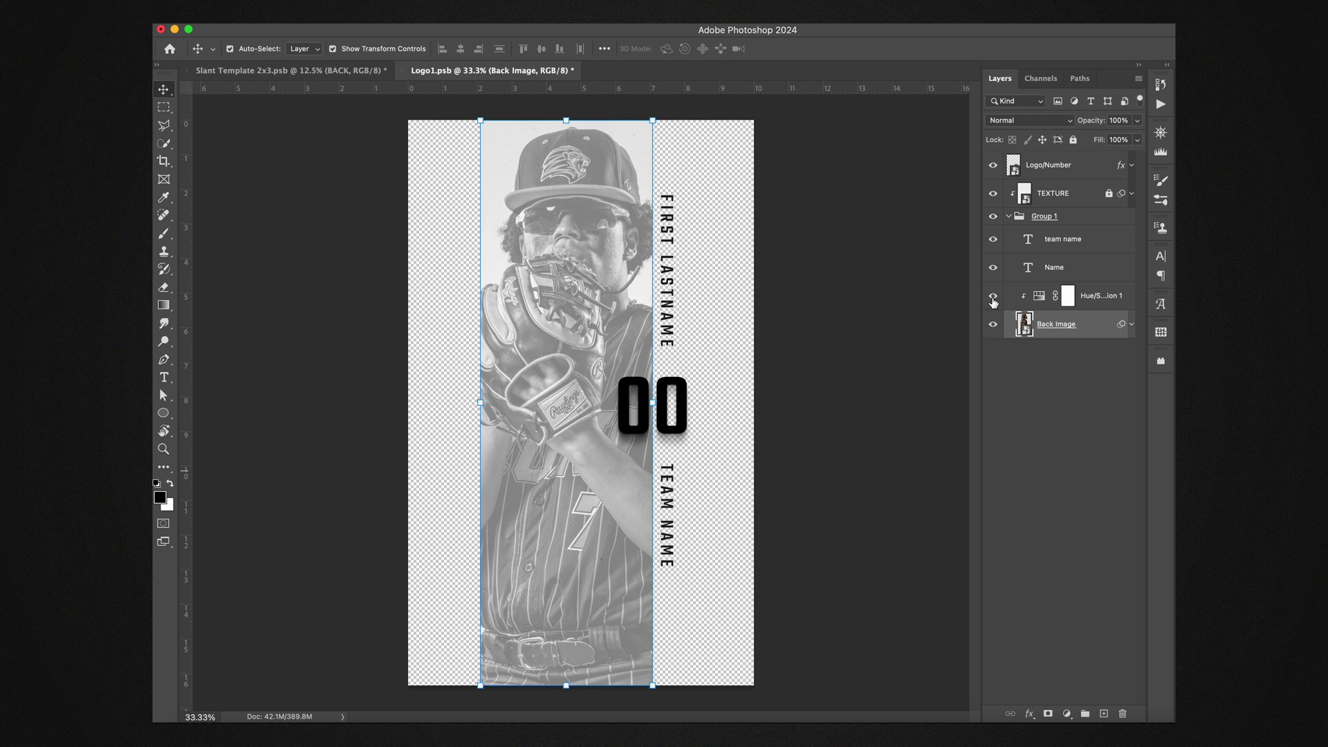
left_click(1038, 300)
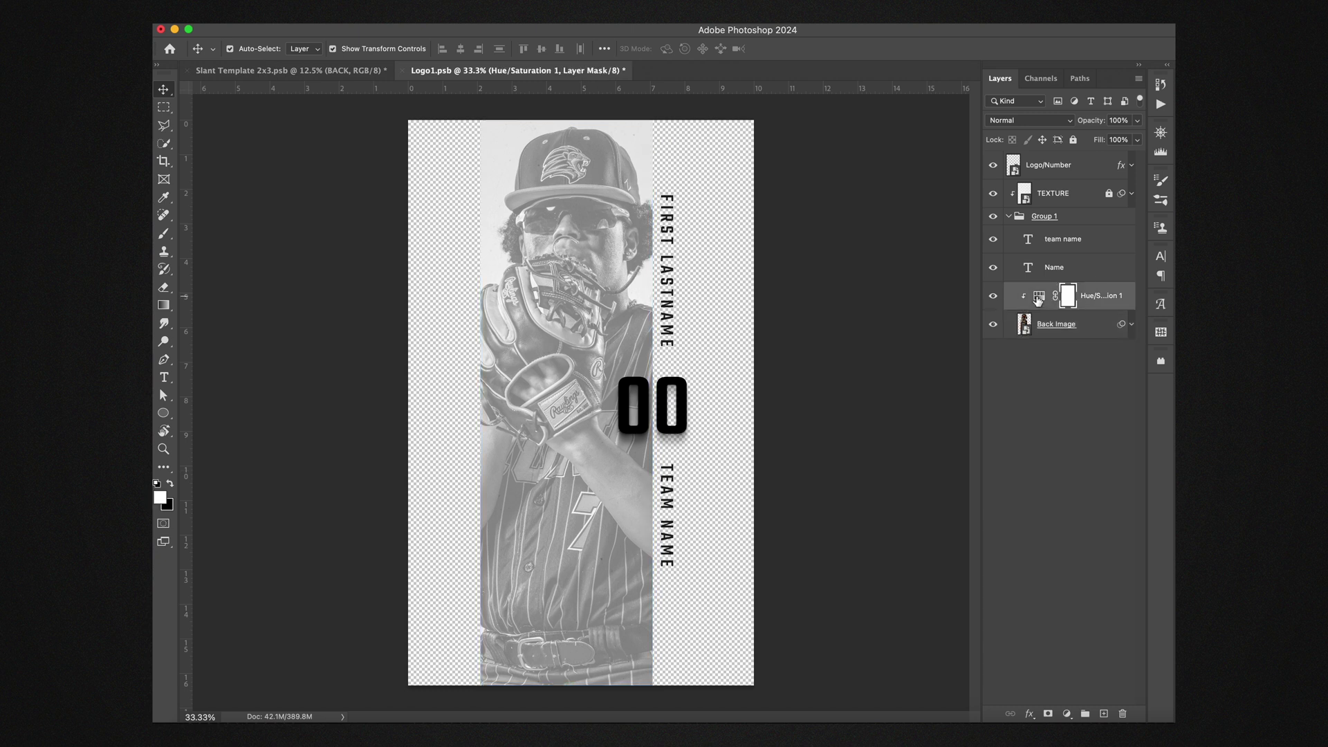
left_click(994, 297)
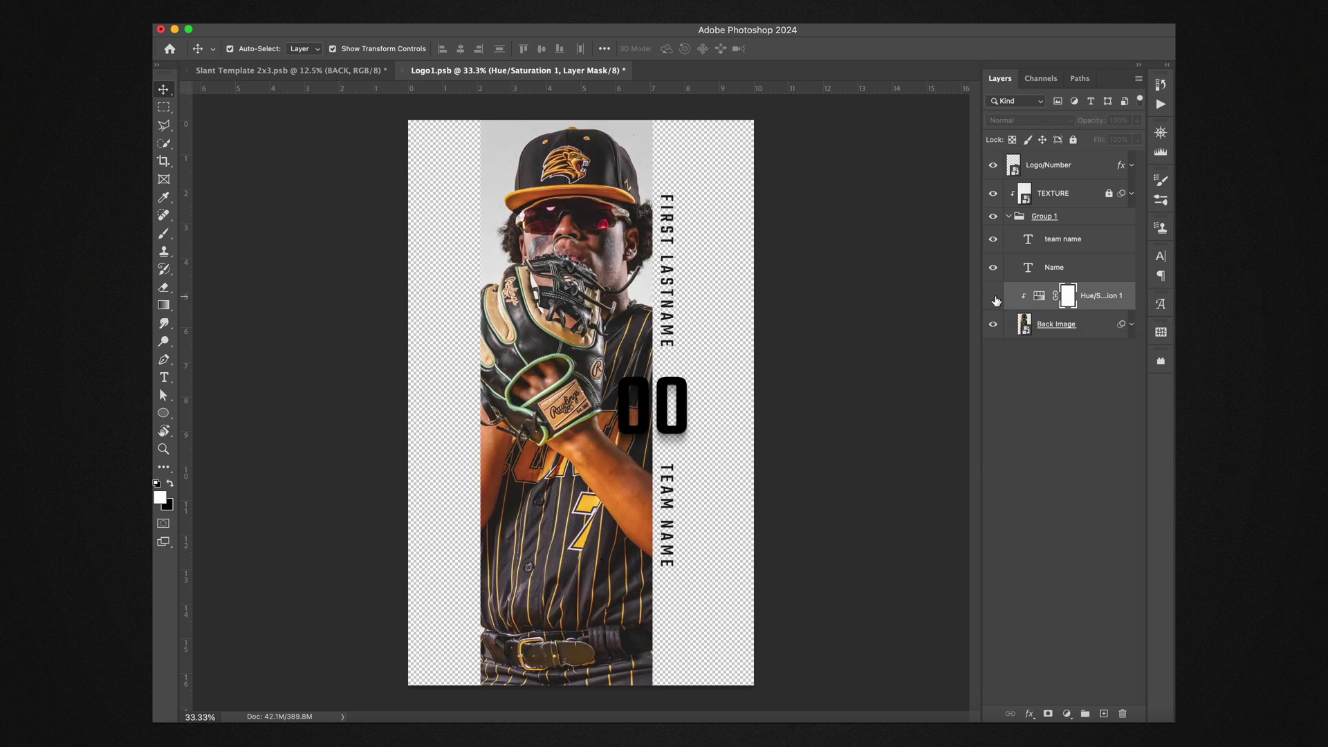
left_click(993, 297)
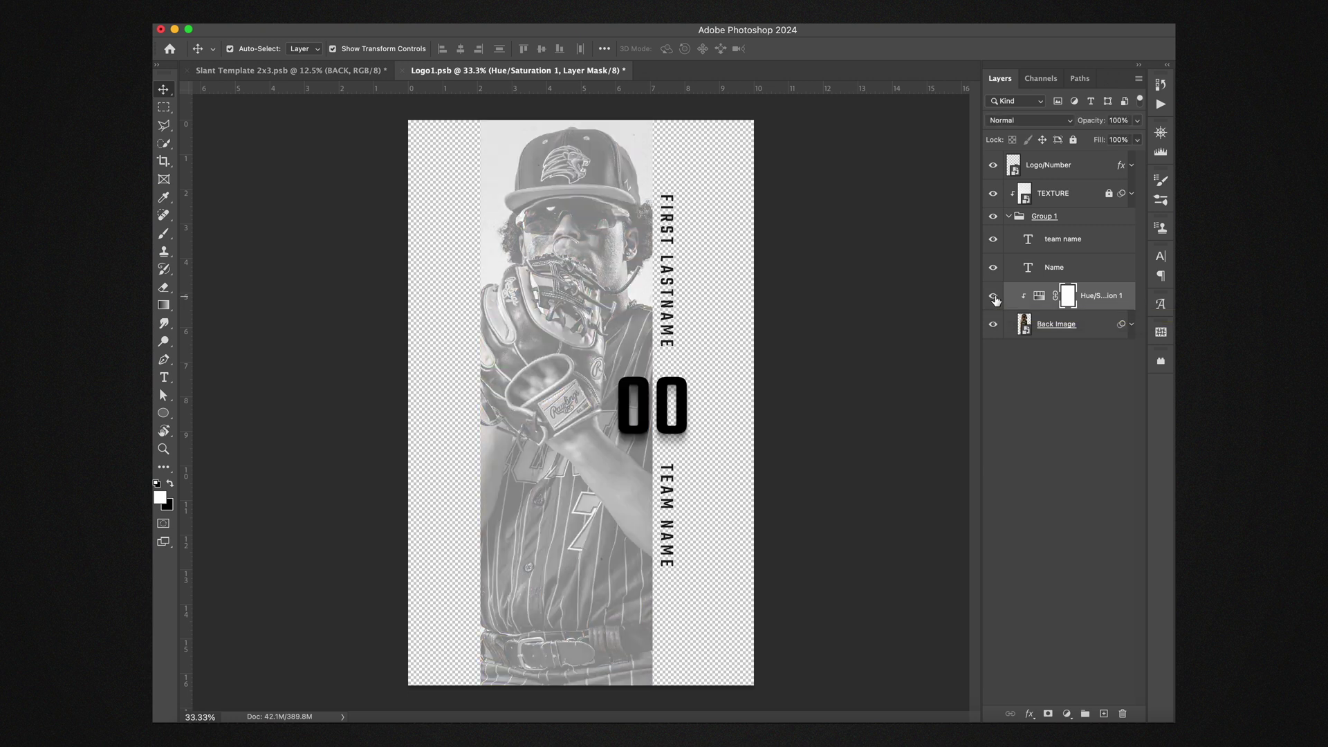
double_click(1028, 270)
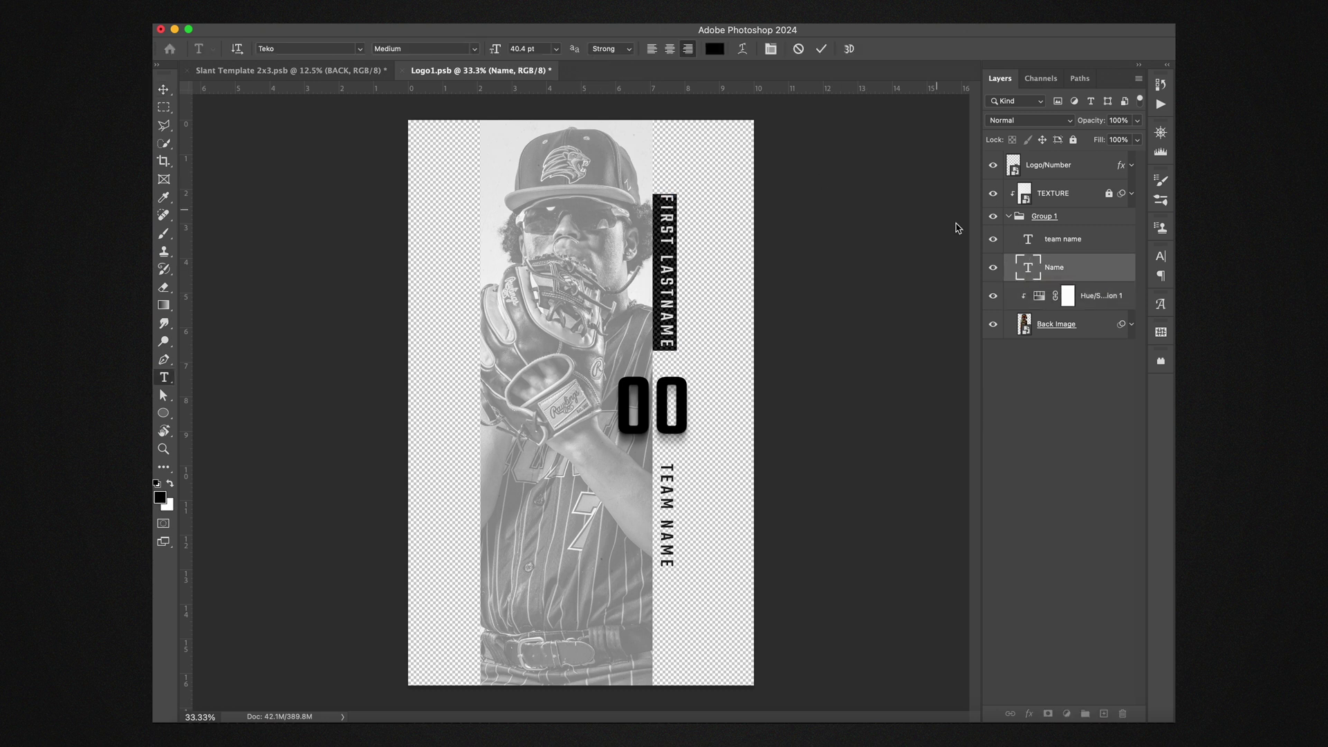
type("ER")
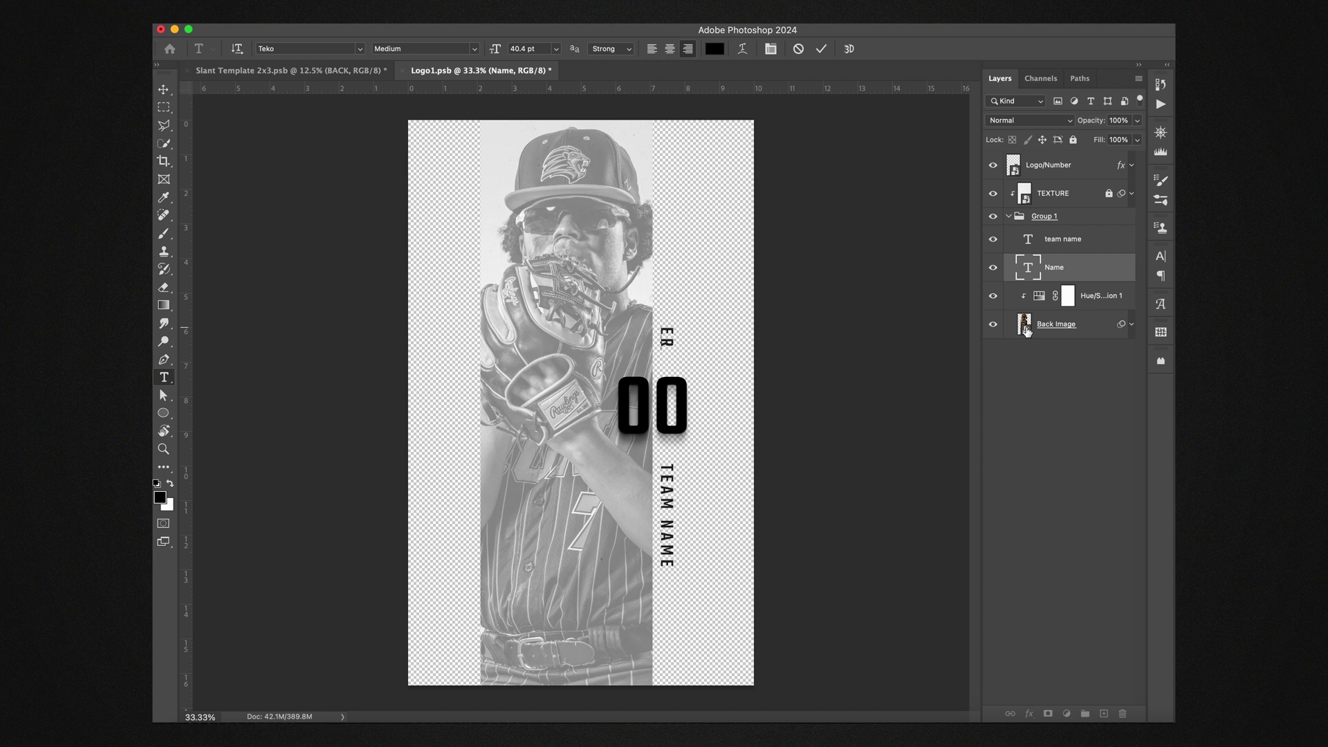
type("IC WILLIAMS")
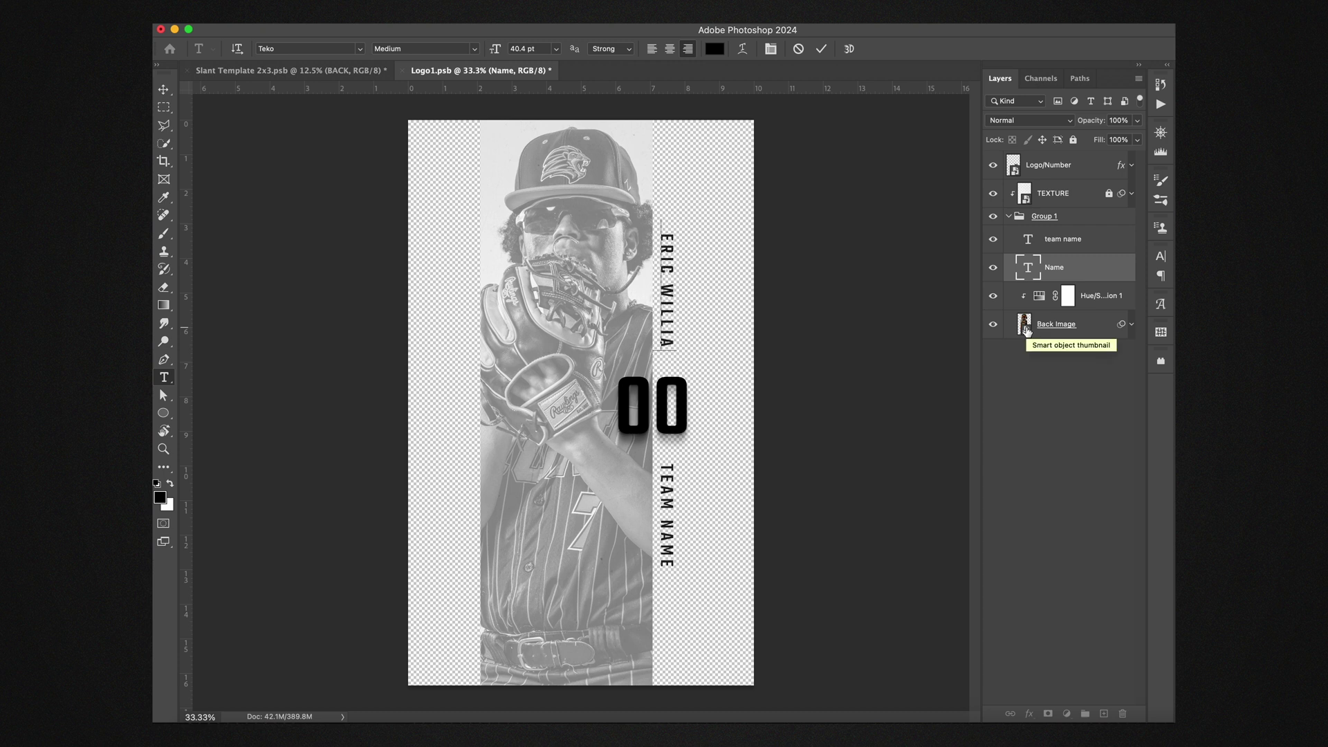
left_click(1026, 244)
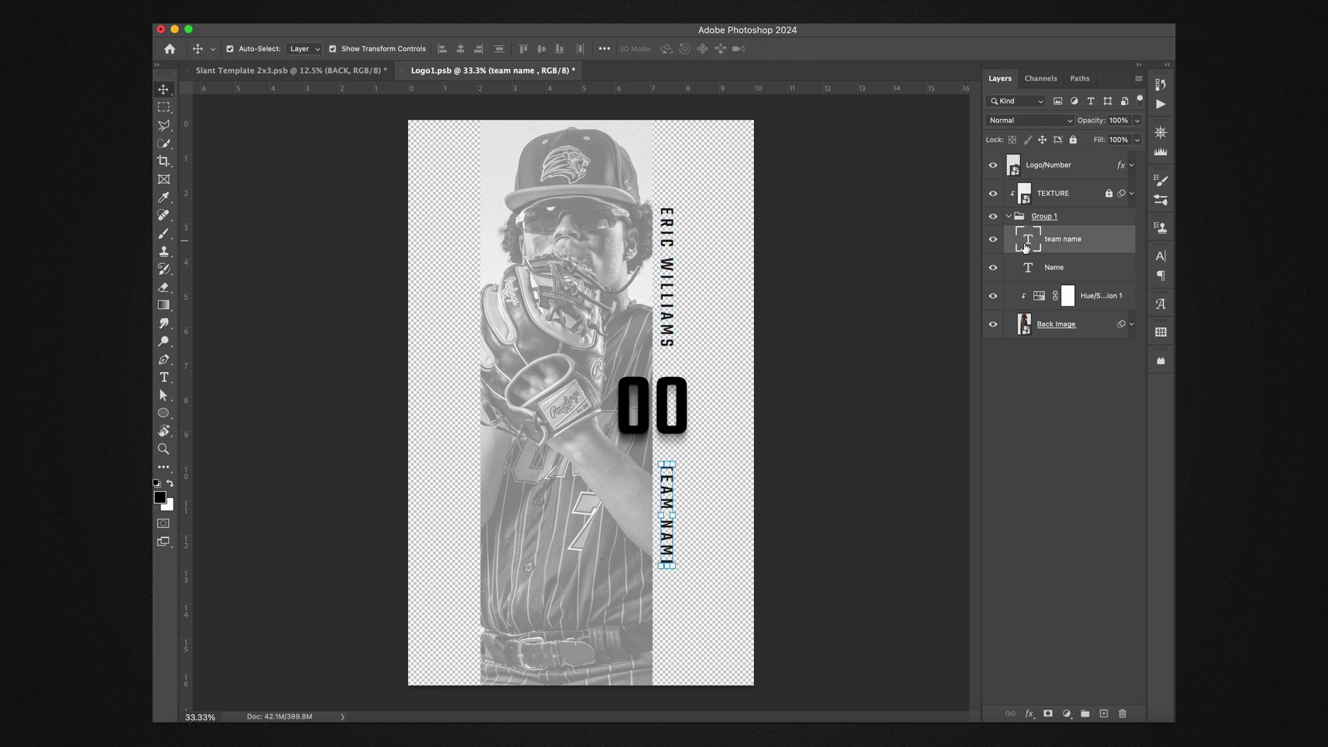
double_click(1027, 240)
type("FZ")
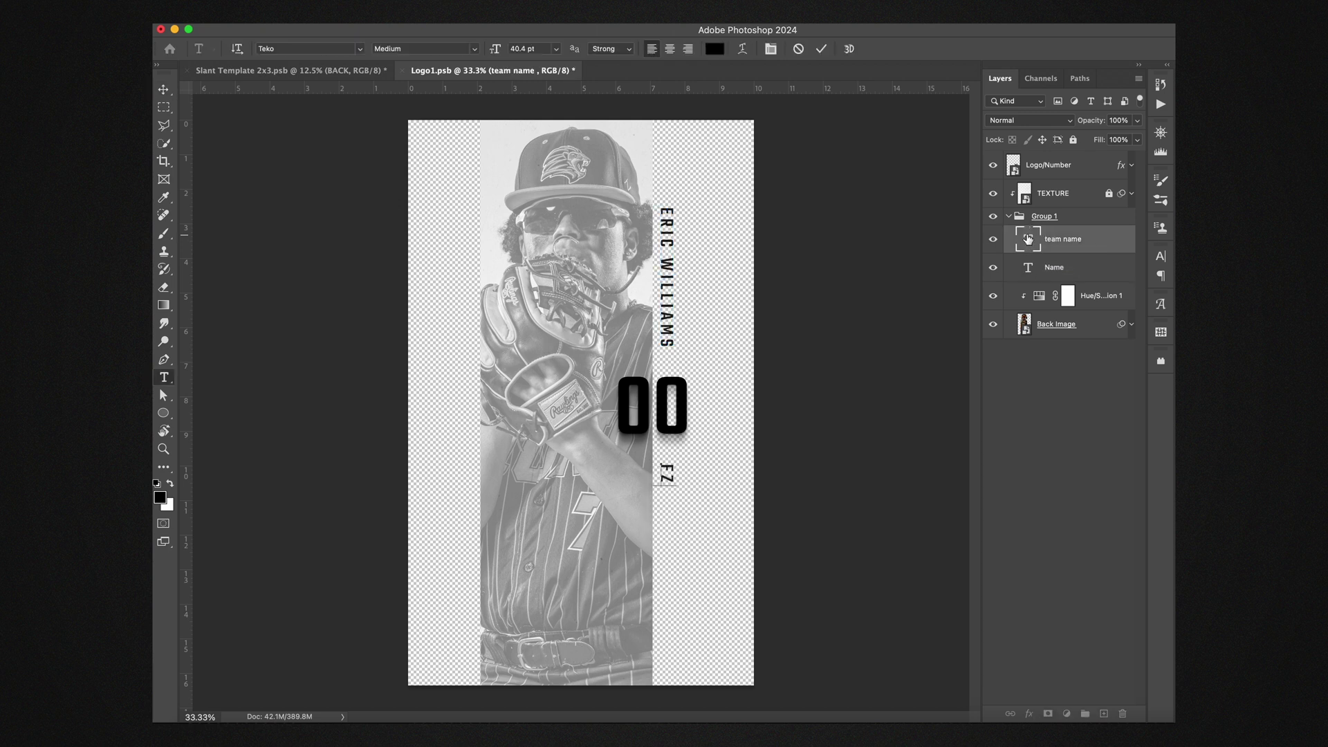
type("E BASEBALL")
key("super+Return")
key("v")
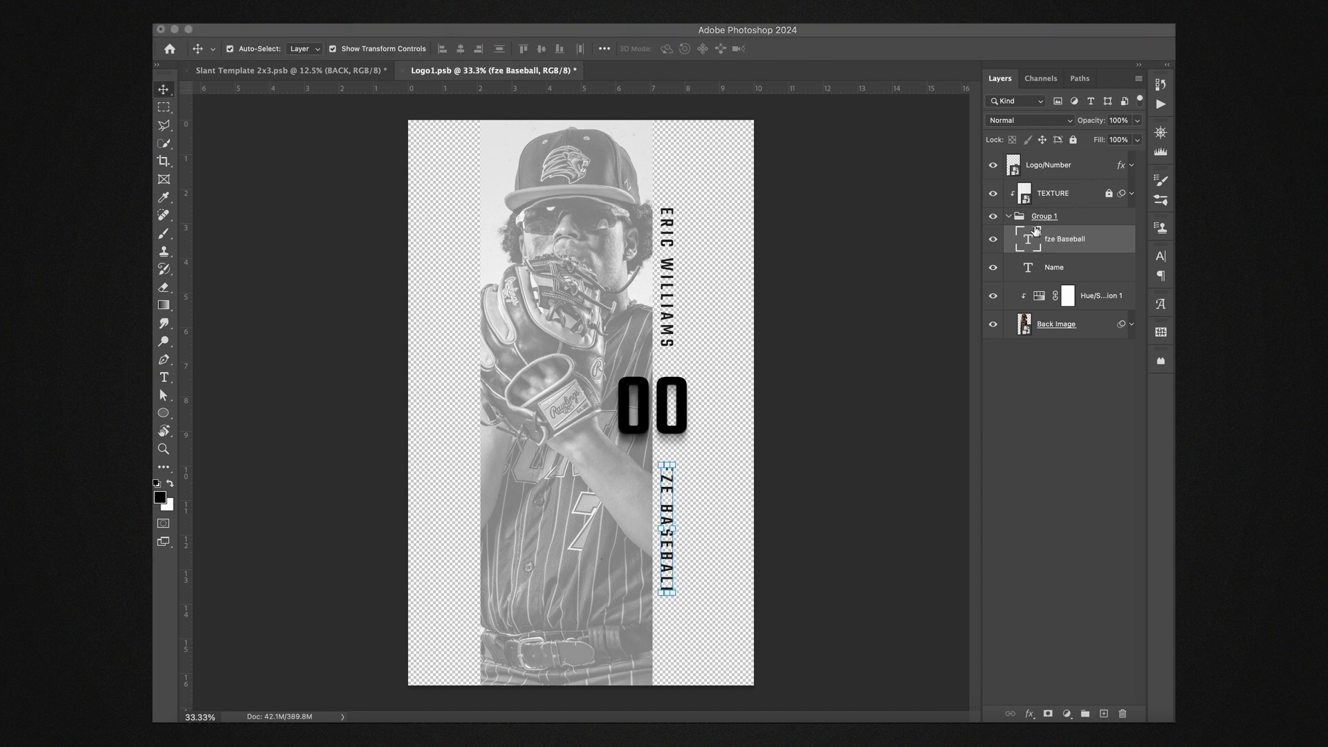
Select the TEXTURE layer and collapse Group 1 in the Layers panel
left_click(1031, 204)
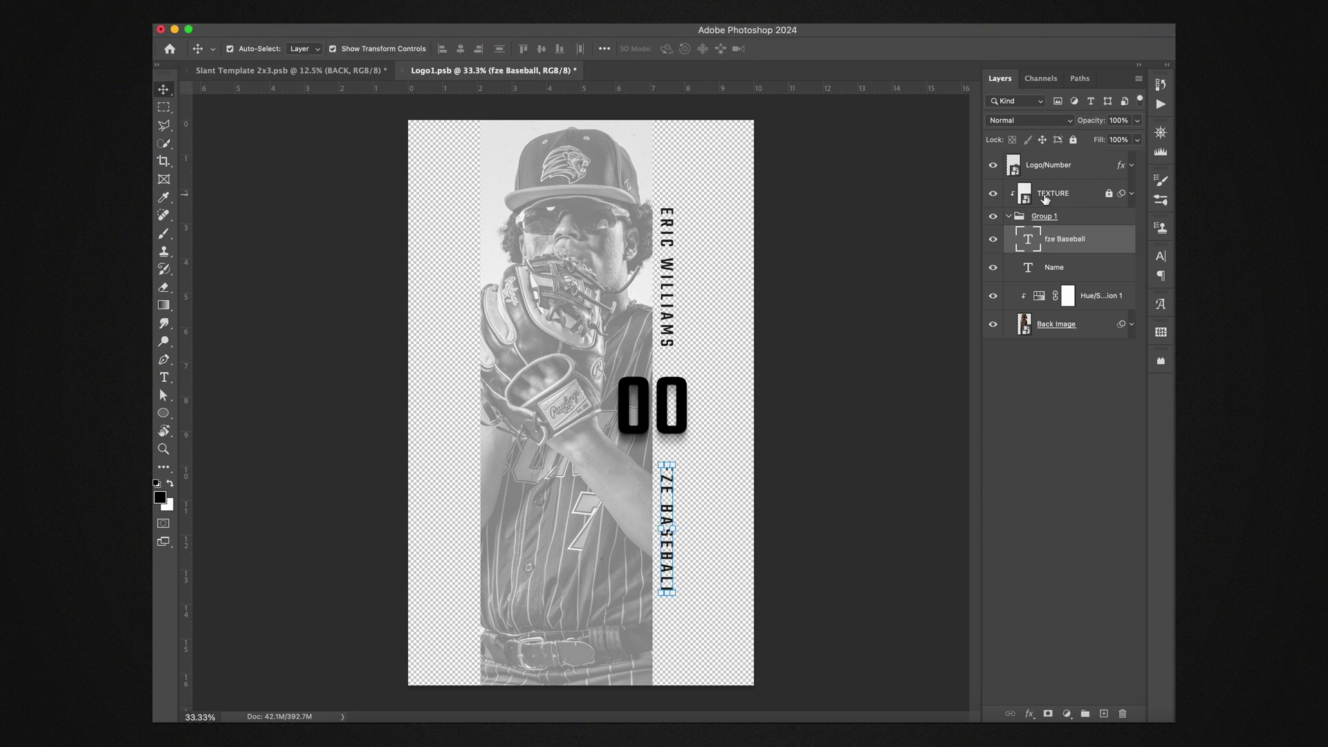
left_click(1011, 199)
left_click(1011, 216)
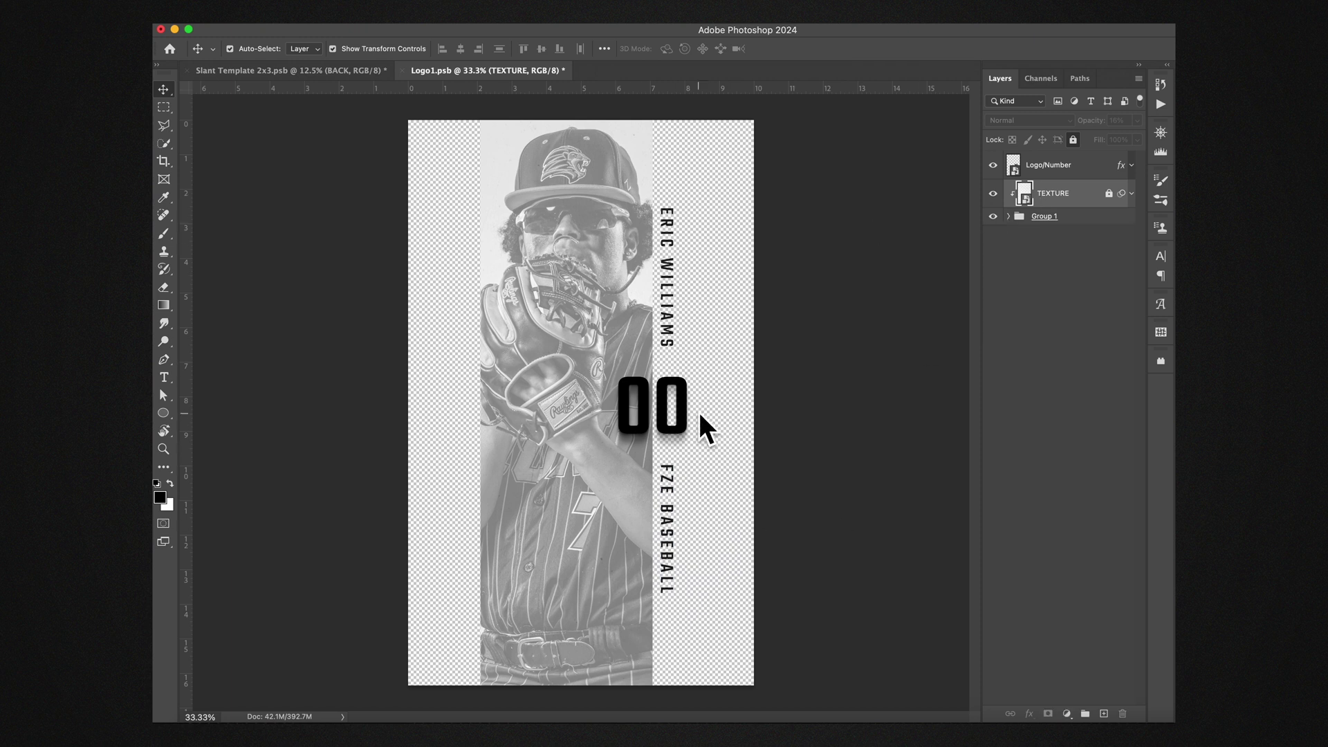
Open the Logo/Number smart object and edit its number text, leaving it at 00
left_click(1008, 217)
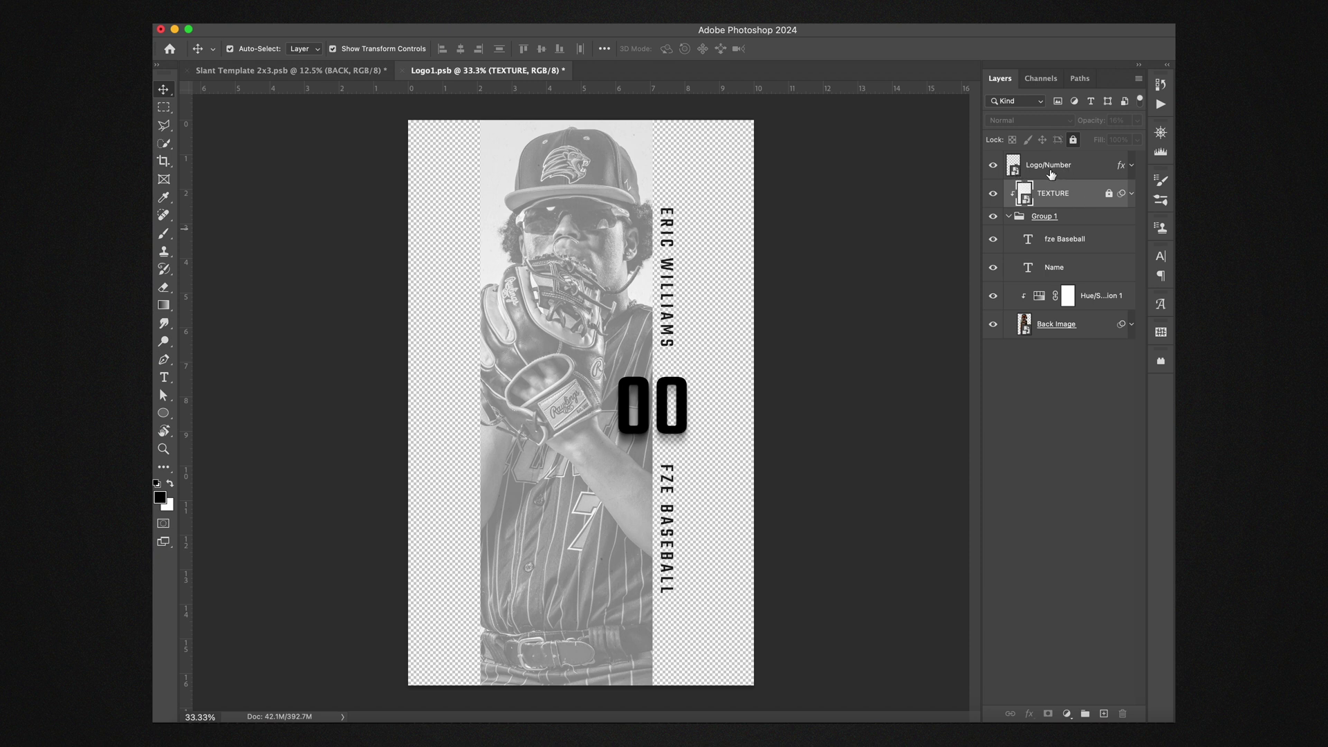
double_click(1015, 174)
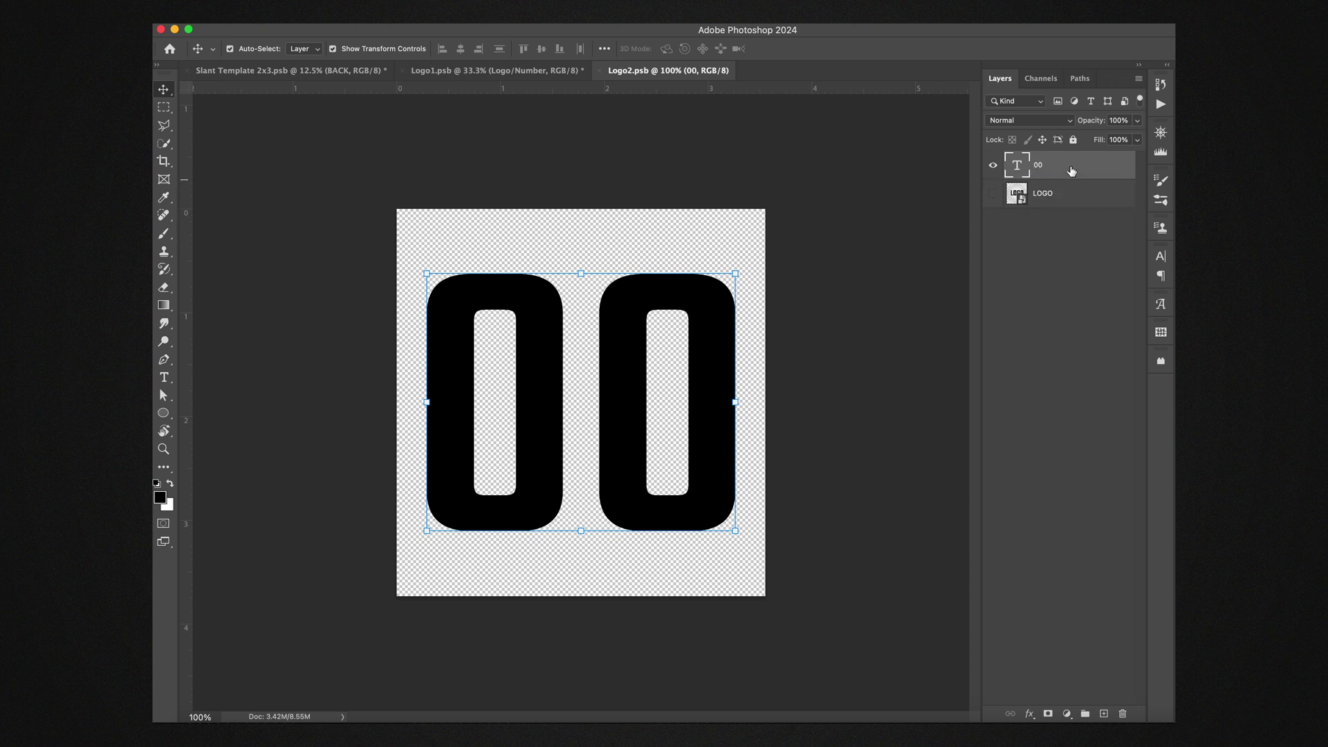
double_click(1021, 166)
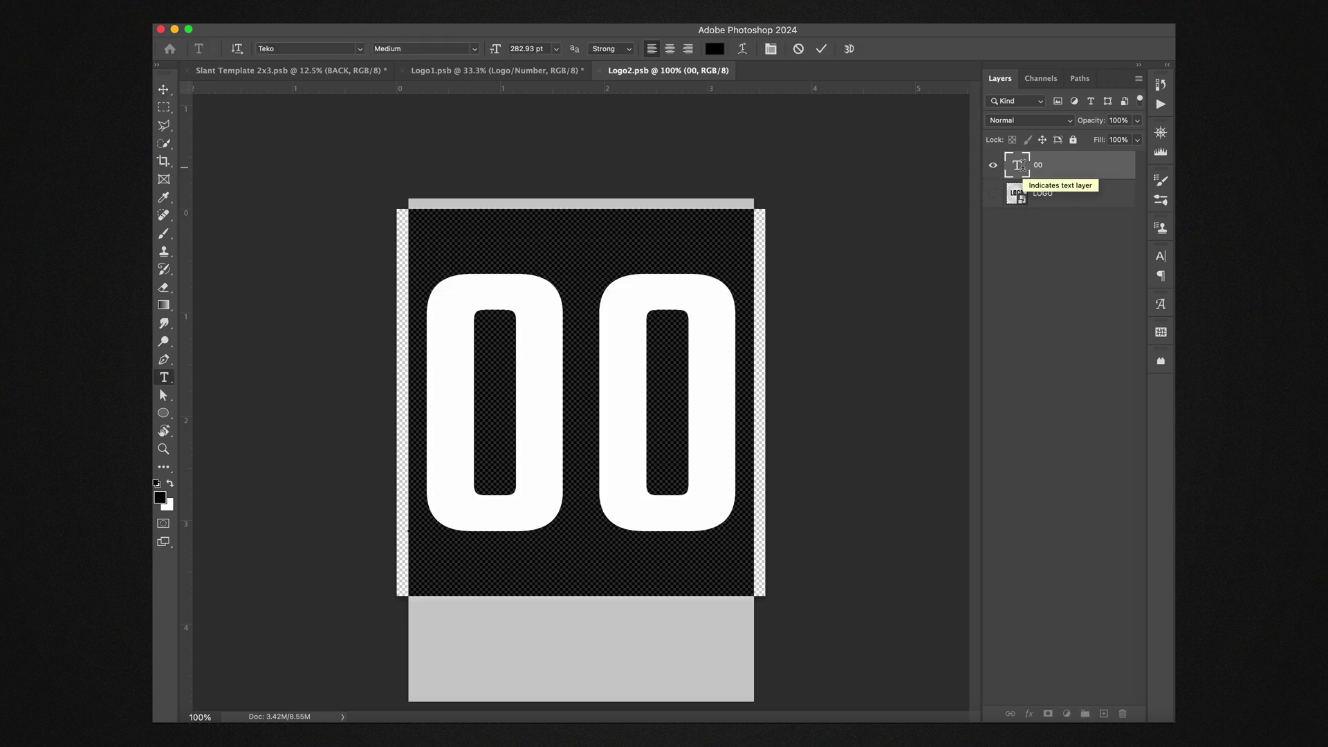
type("7")
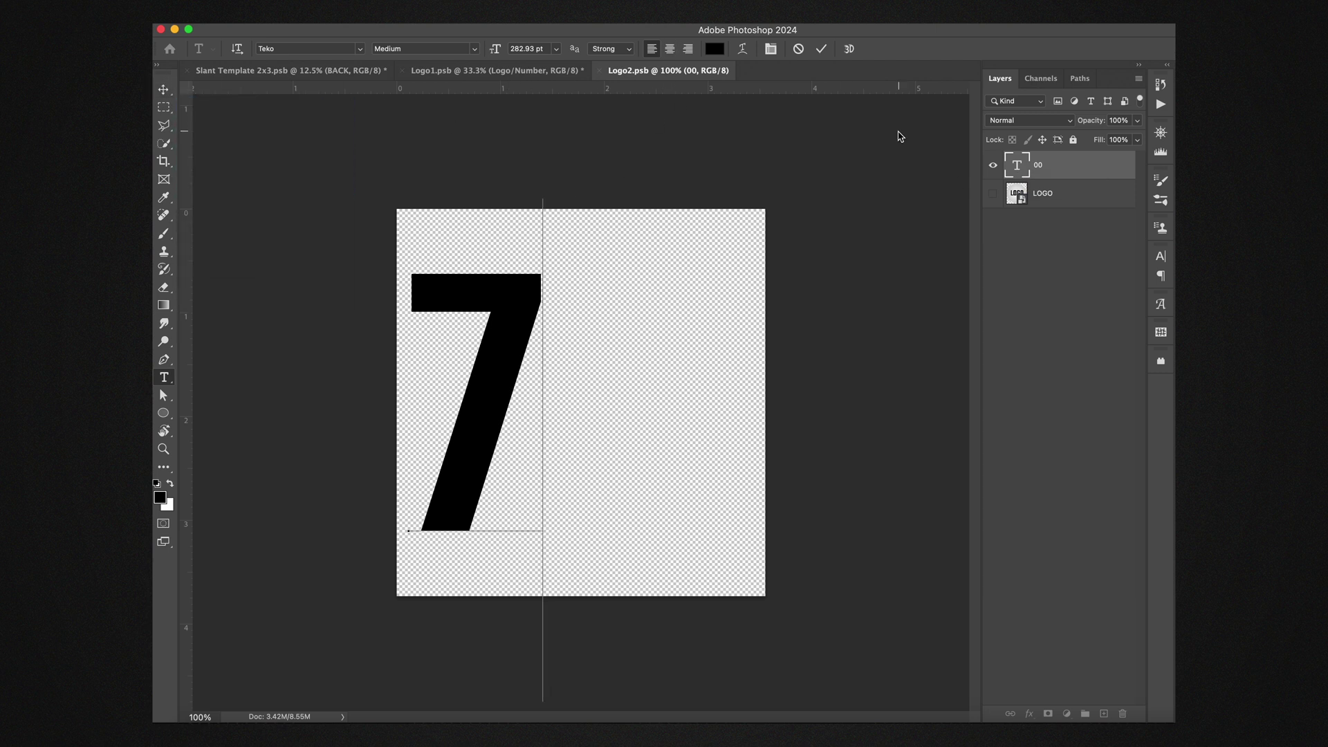
key("BackSpace")
type("00")
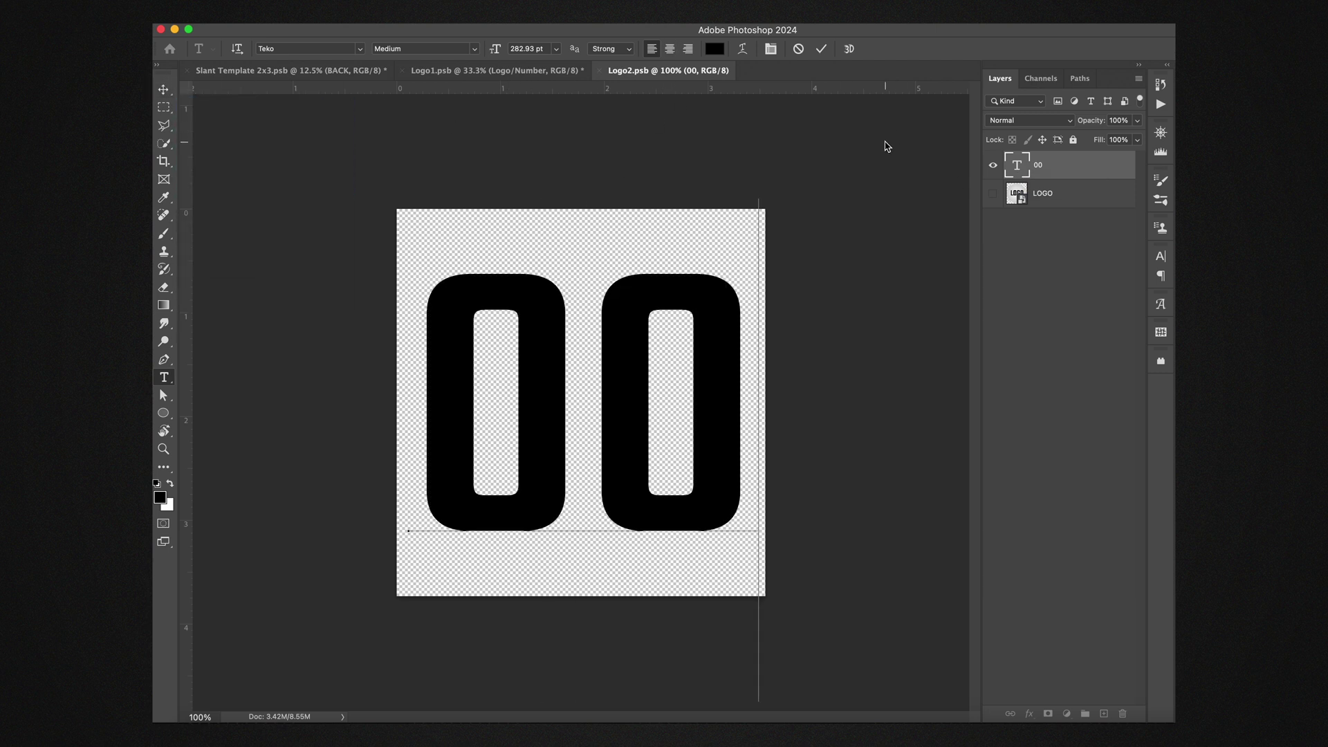
left_click(163, 90)
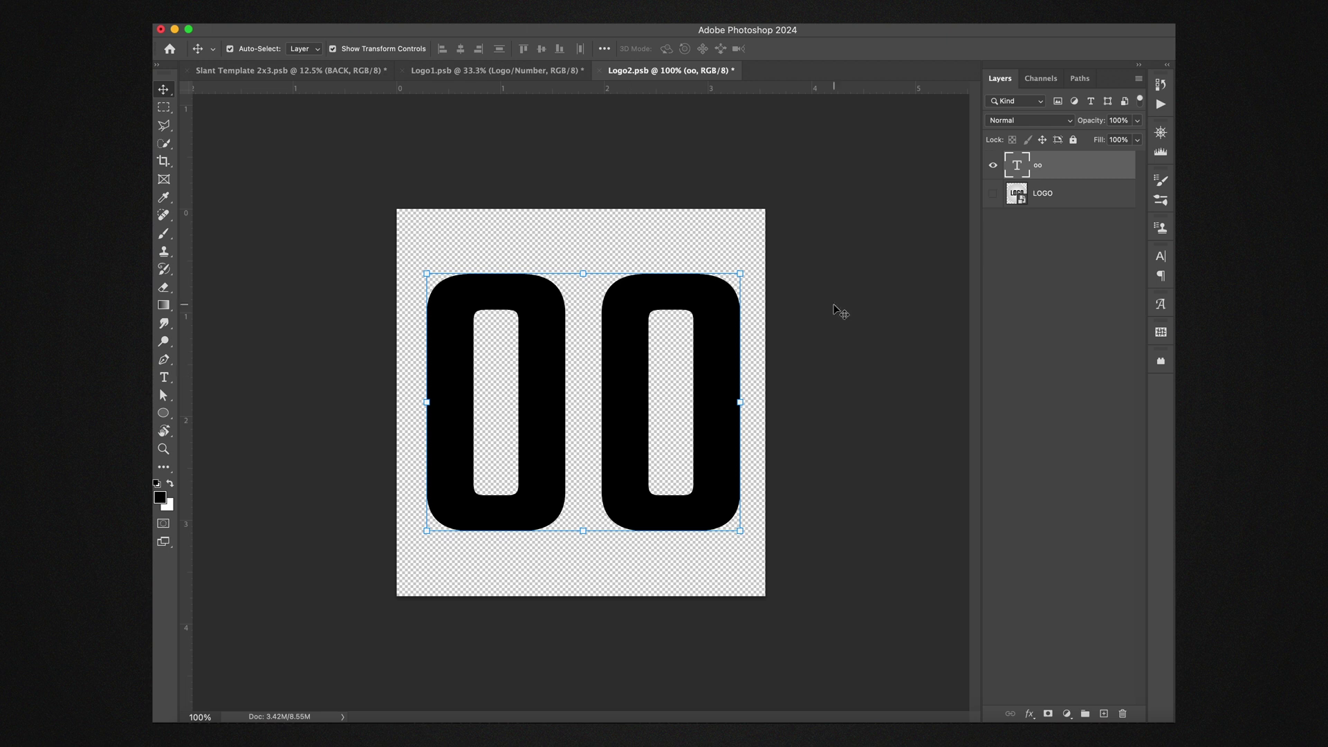
Hide both the 00 number layer and the LOGO layer
left_click(992, 166)
left_click(992, 193)
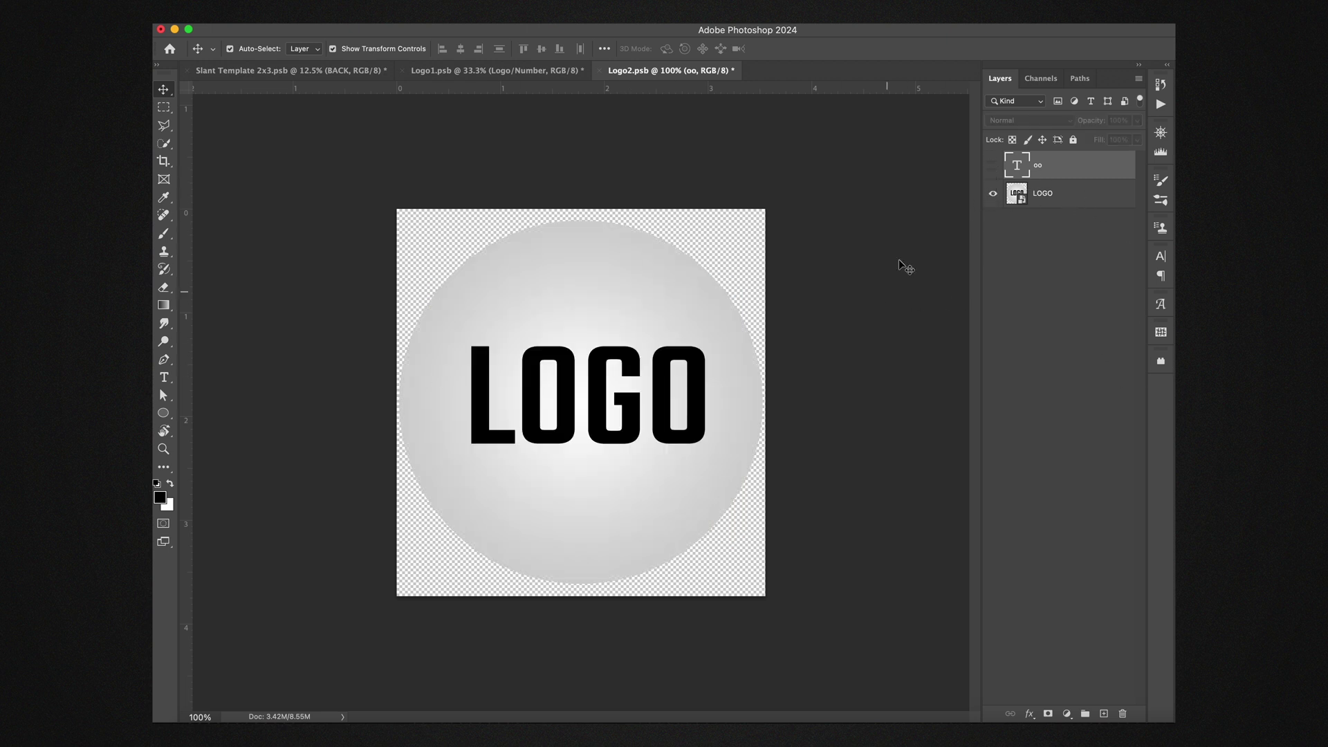
left_click(992, 194)
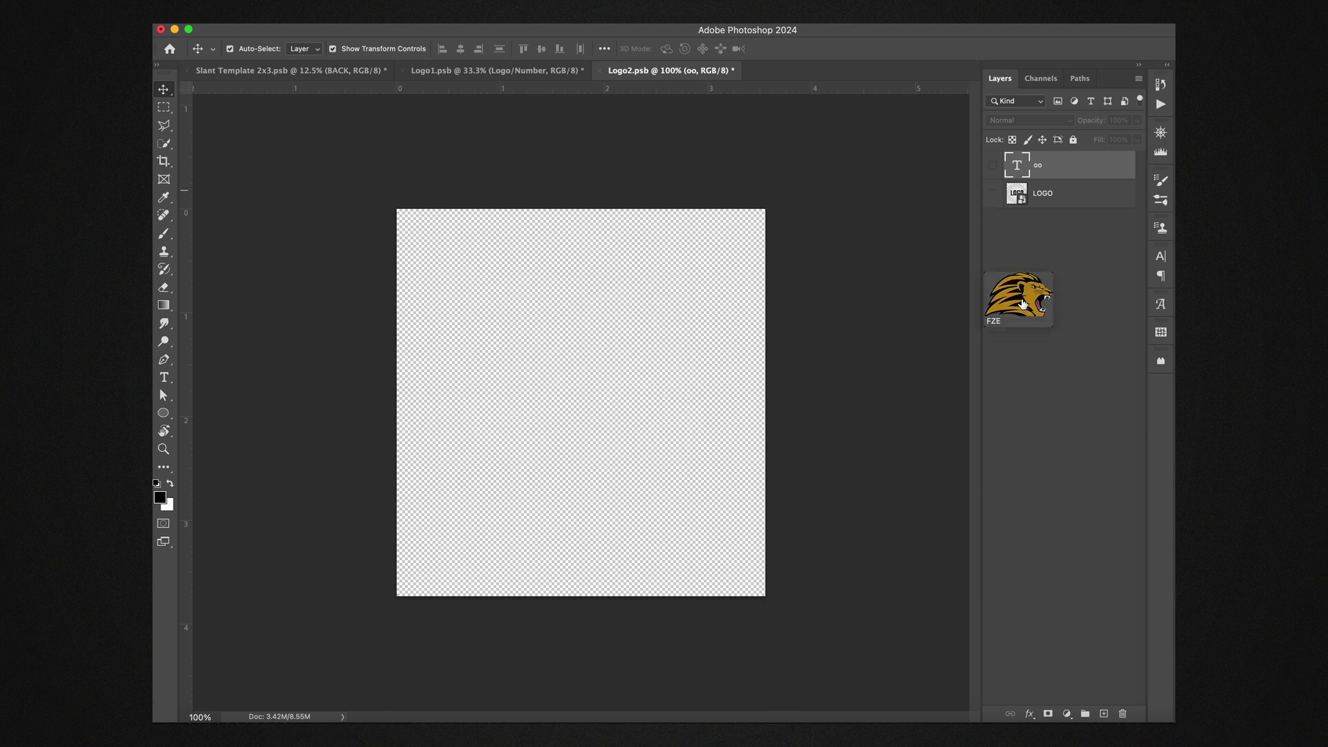
Place the gold lion logo, fit and top-align it, then save and close Logo2.psb
left_click_drag(1016, 297, 639, 419)
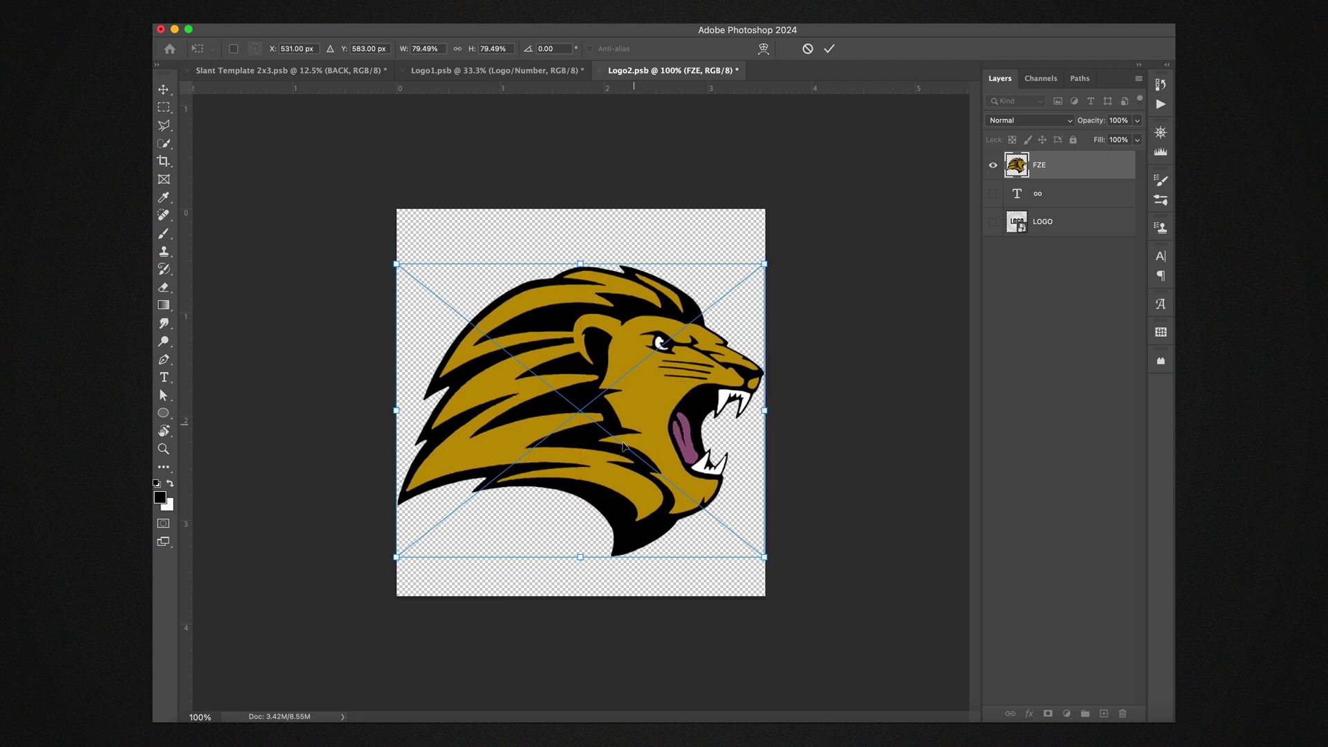
left_click_drag(577, 557, 580, 547)
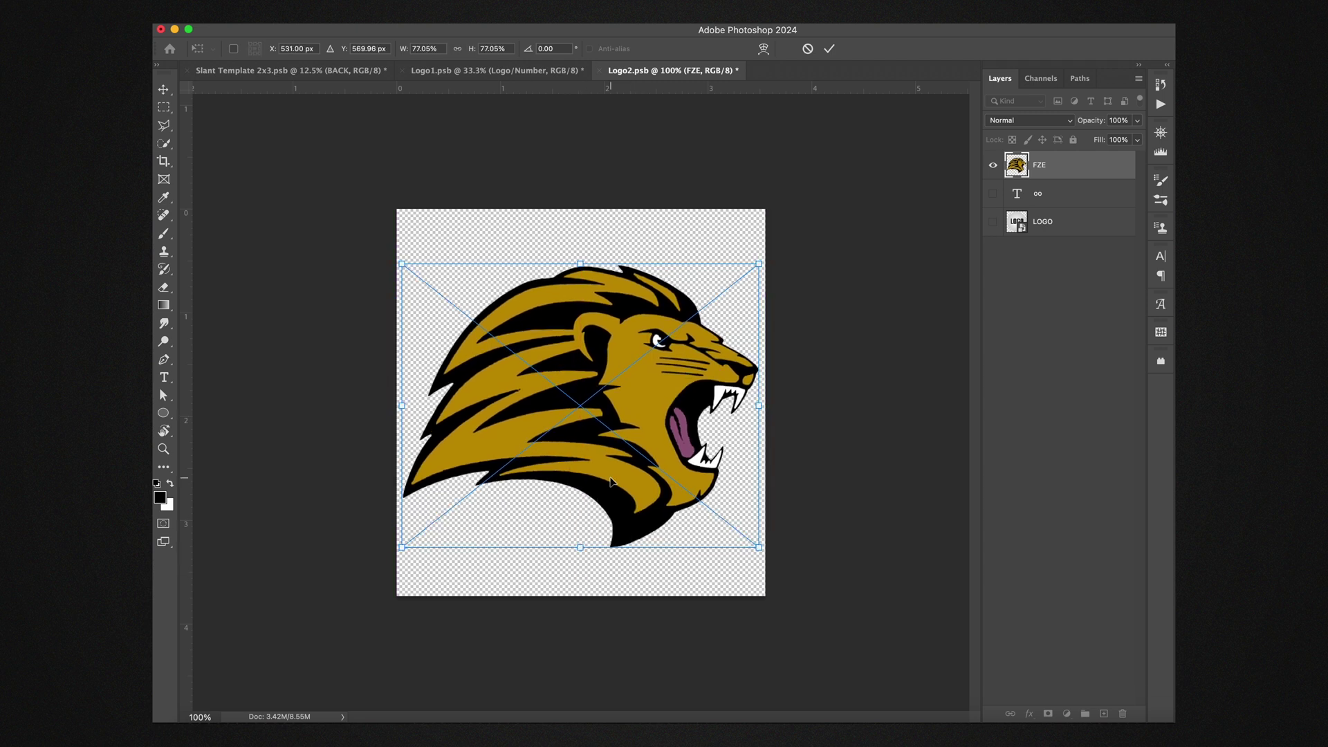
key("Return")
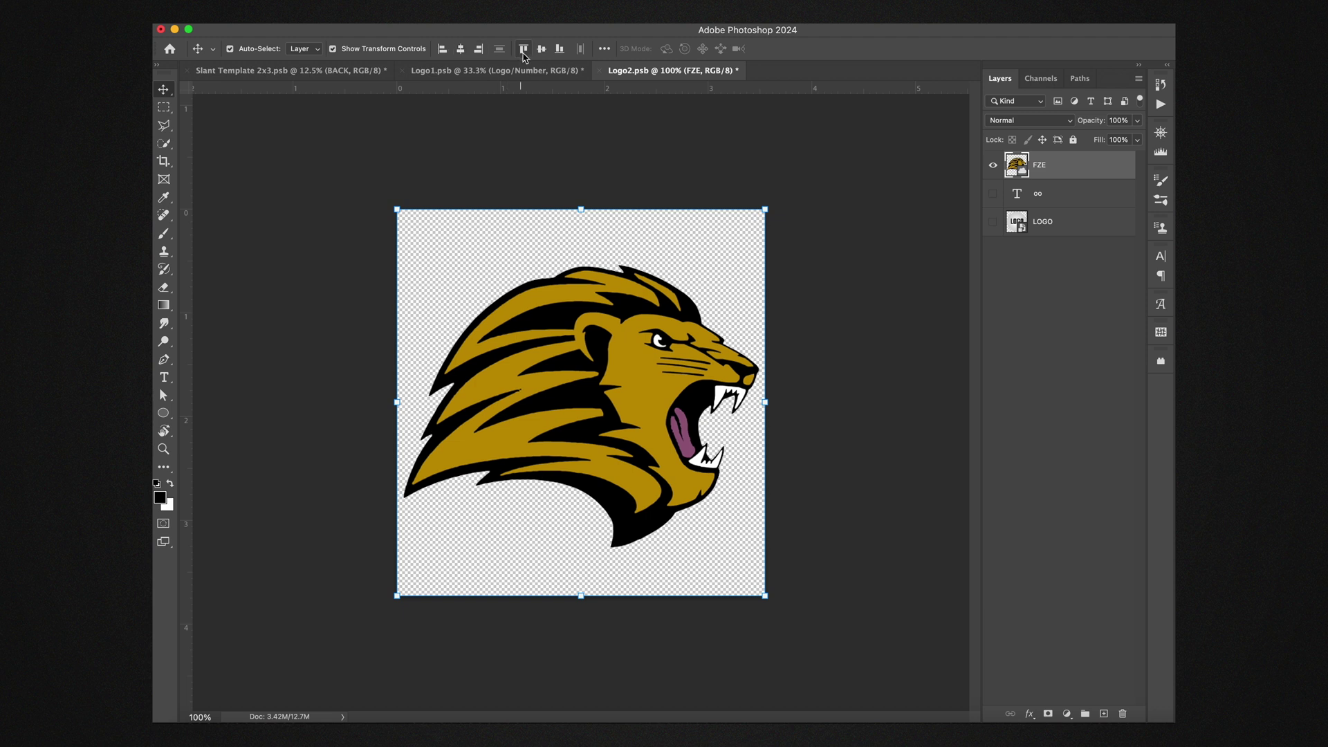
left_click(524, 50)
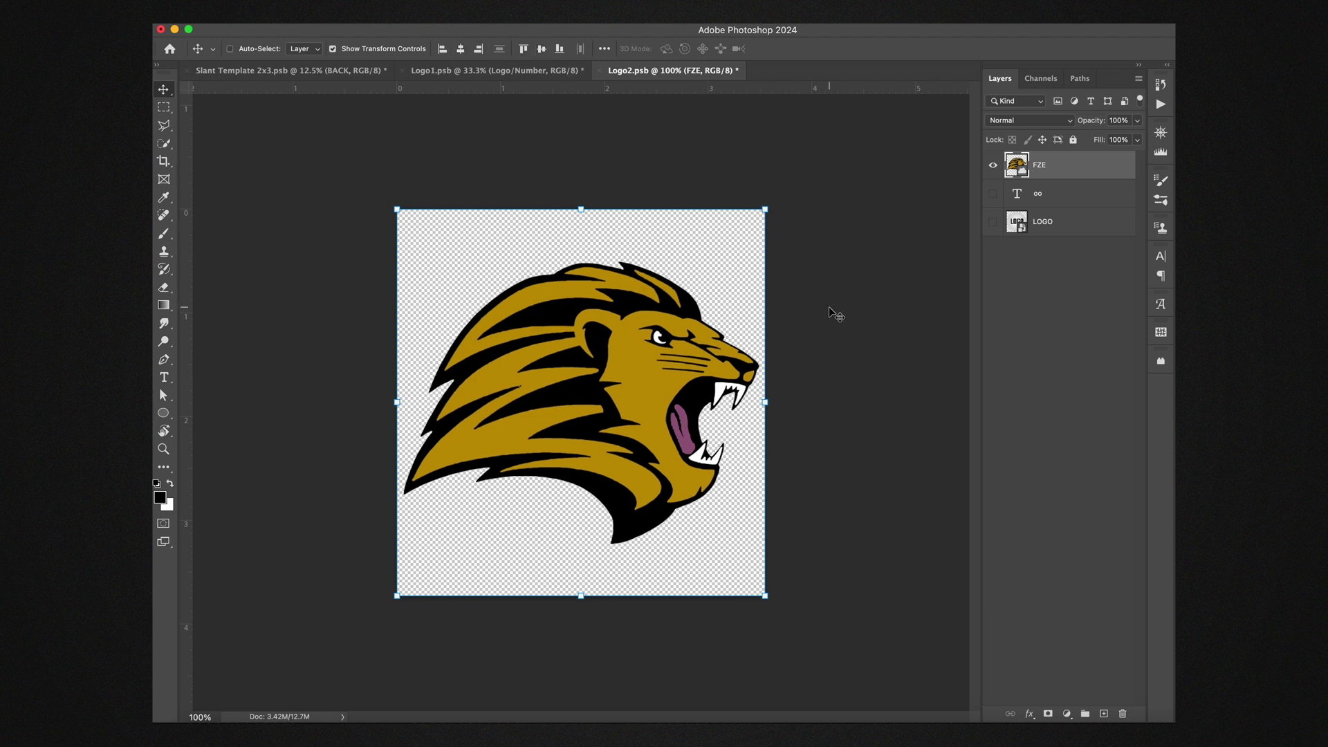
key("super+s")
left_click(601, 71)
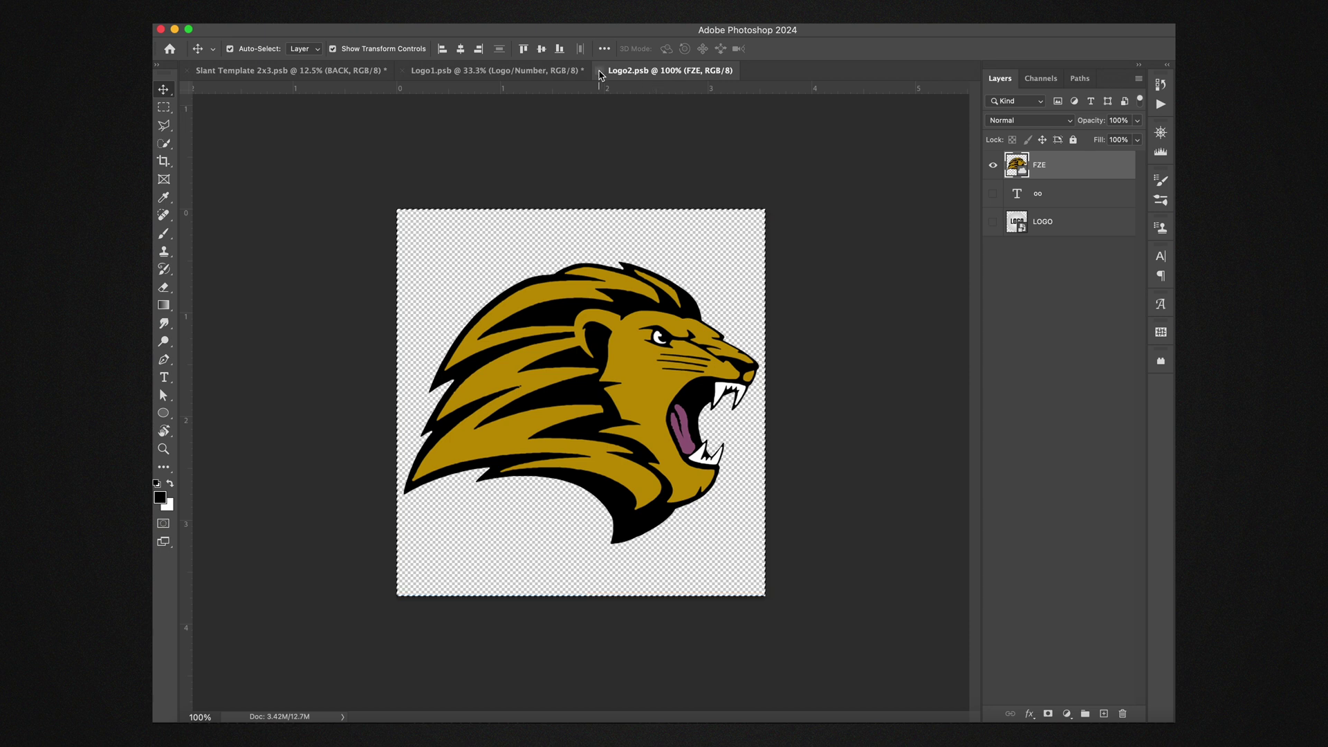
Deselect the Logo/Number layer and save Logo1.psb showing the lion logo
left_click(681, 137)
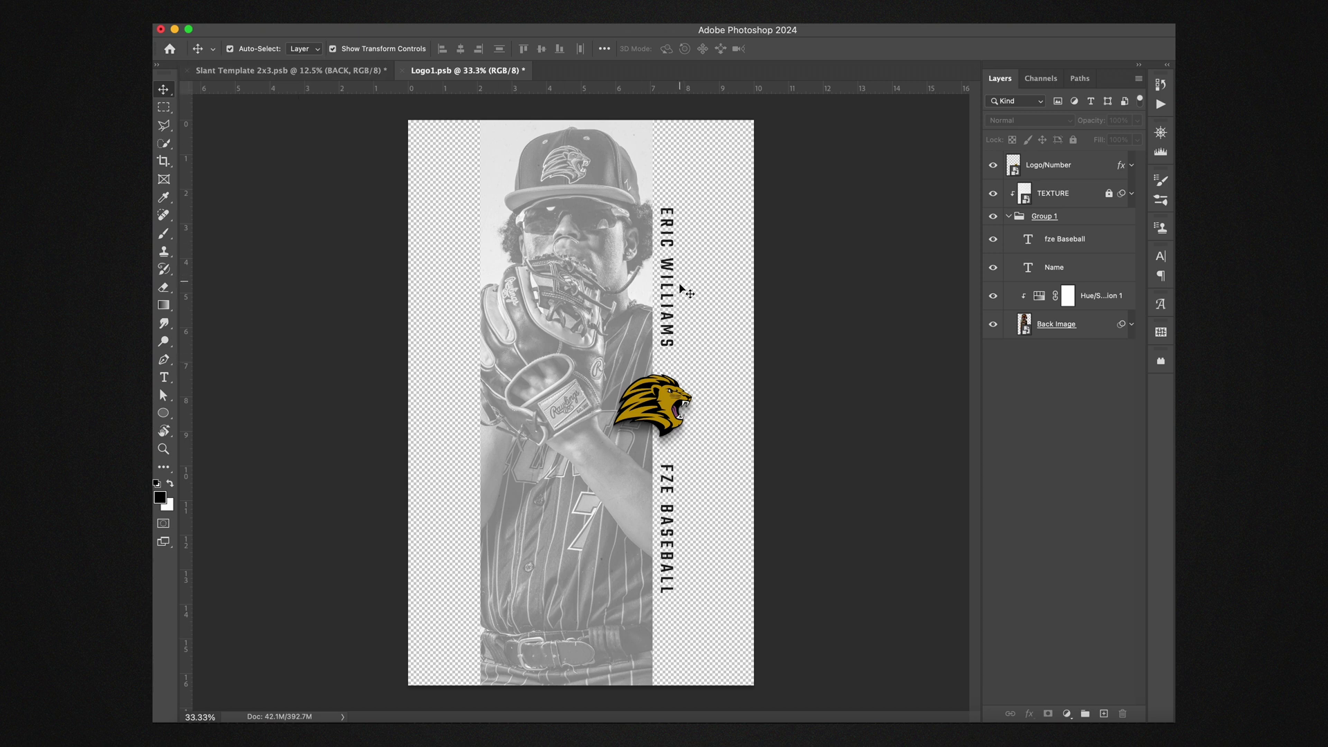
key("super+s")
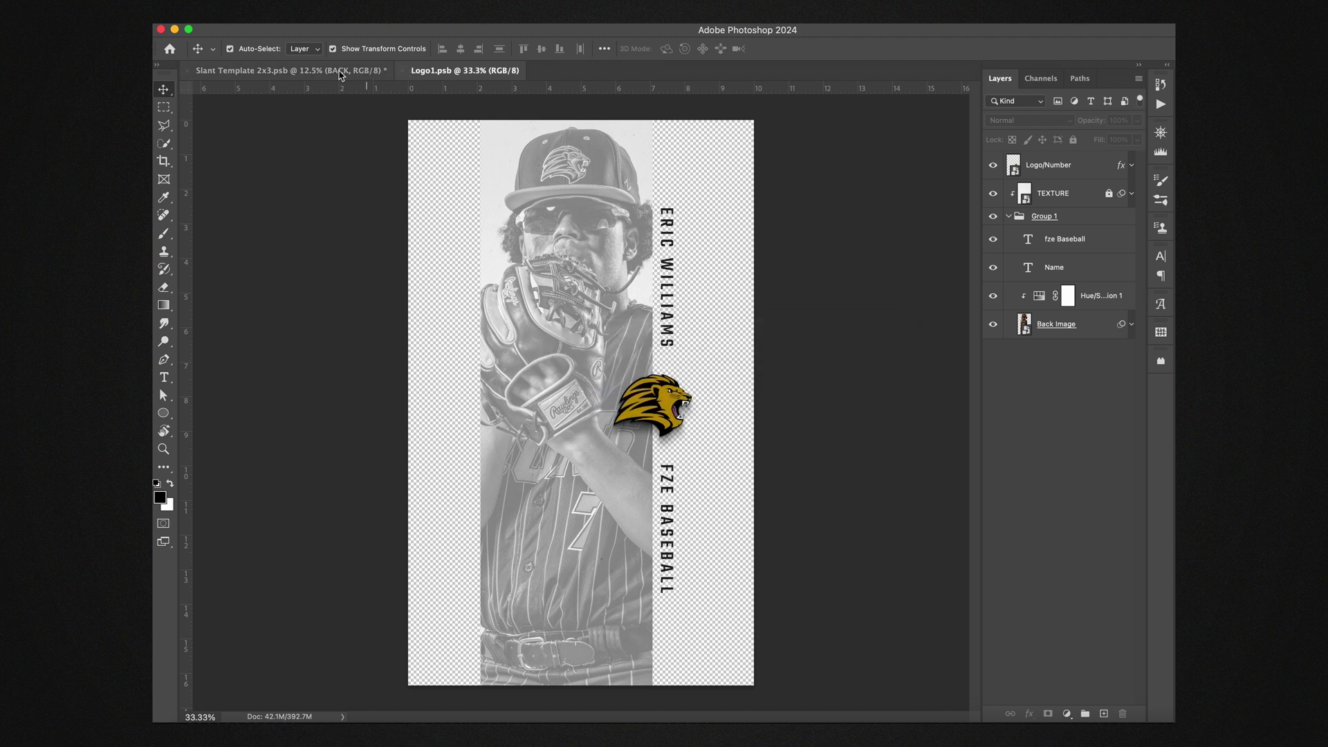
left_click(340, 75)
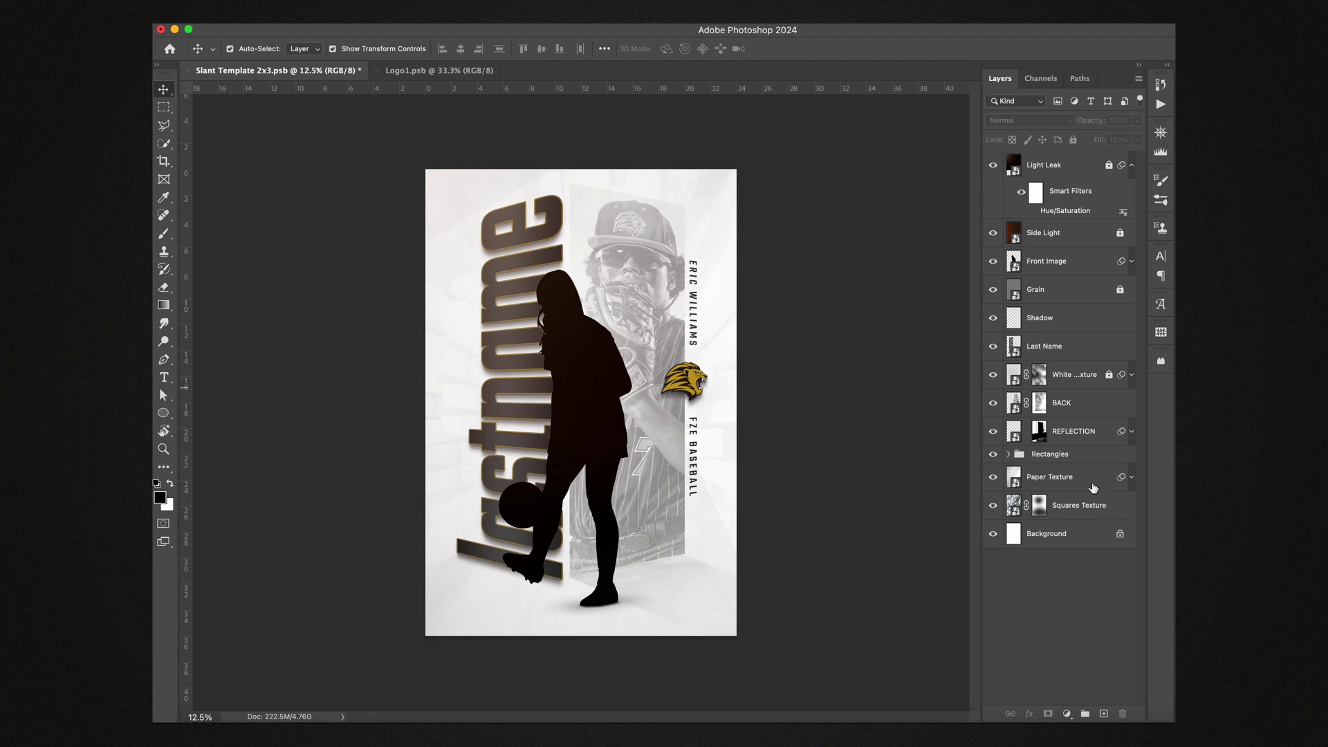
Check the BACK and White Graphite Texture masks, then select the Last Name layer
left_click(1074, 403)
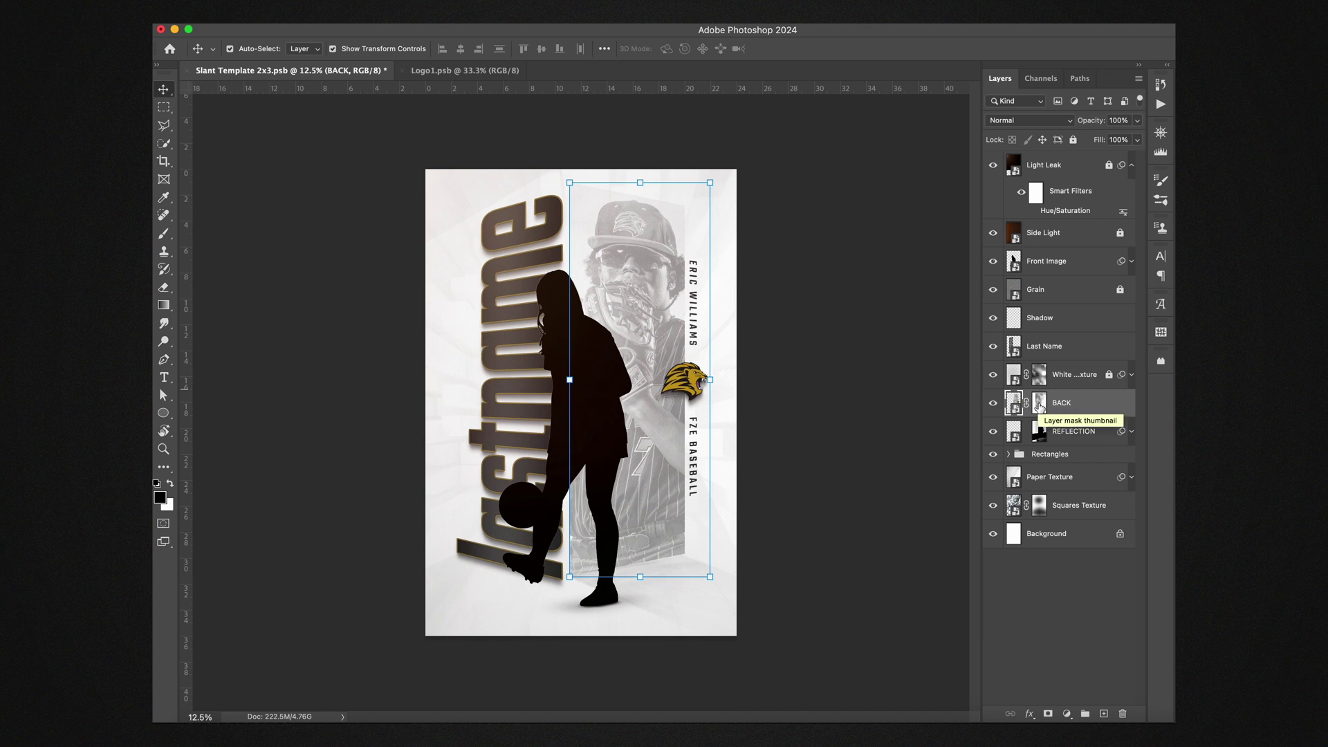
left_click(1040, 404)
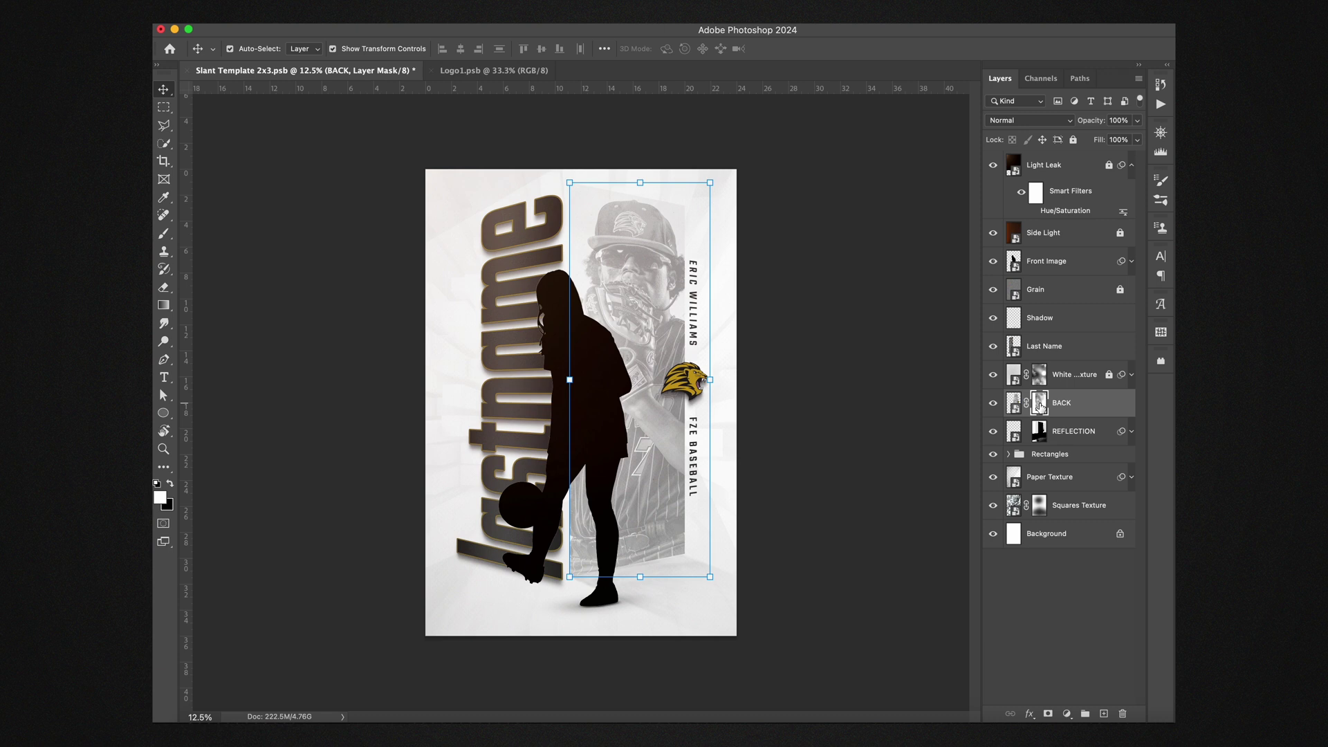
right_click(1041, 406)
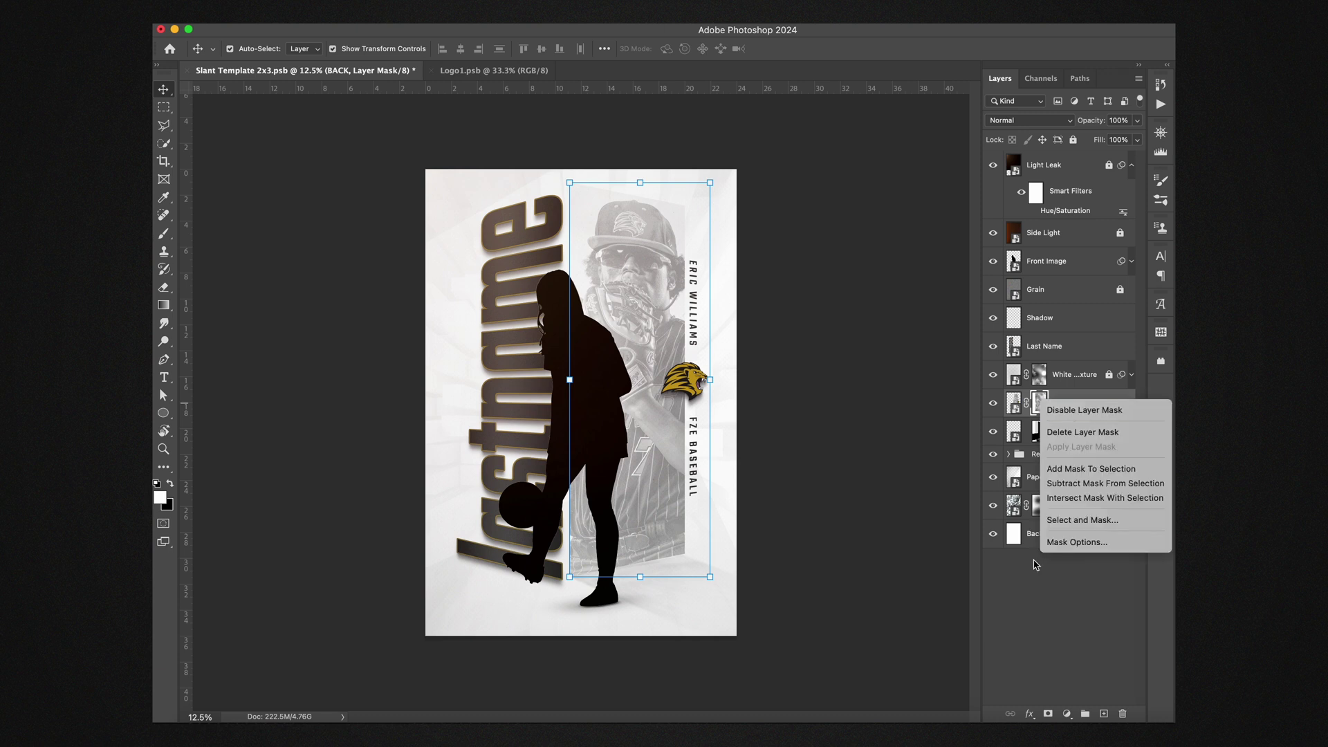
left_click(1043, 590)
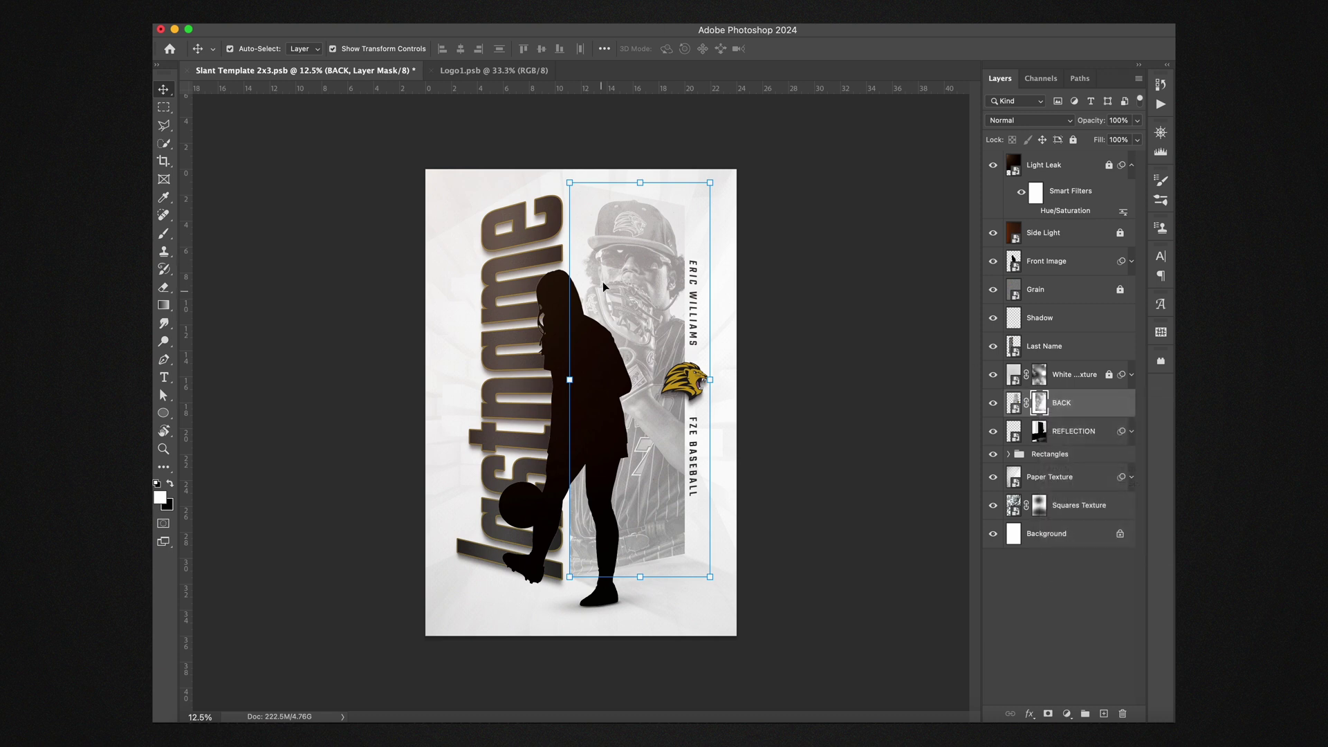
left_click(1038, 381)
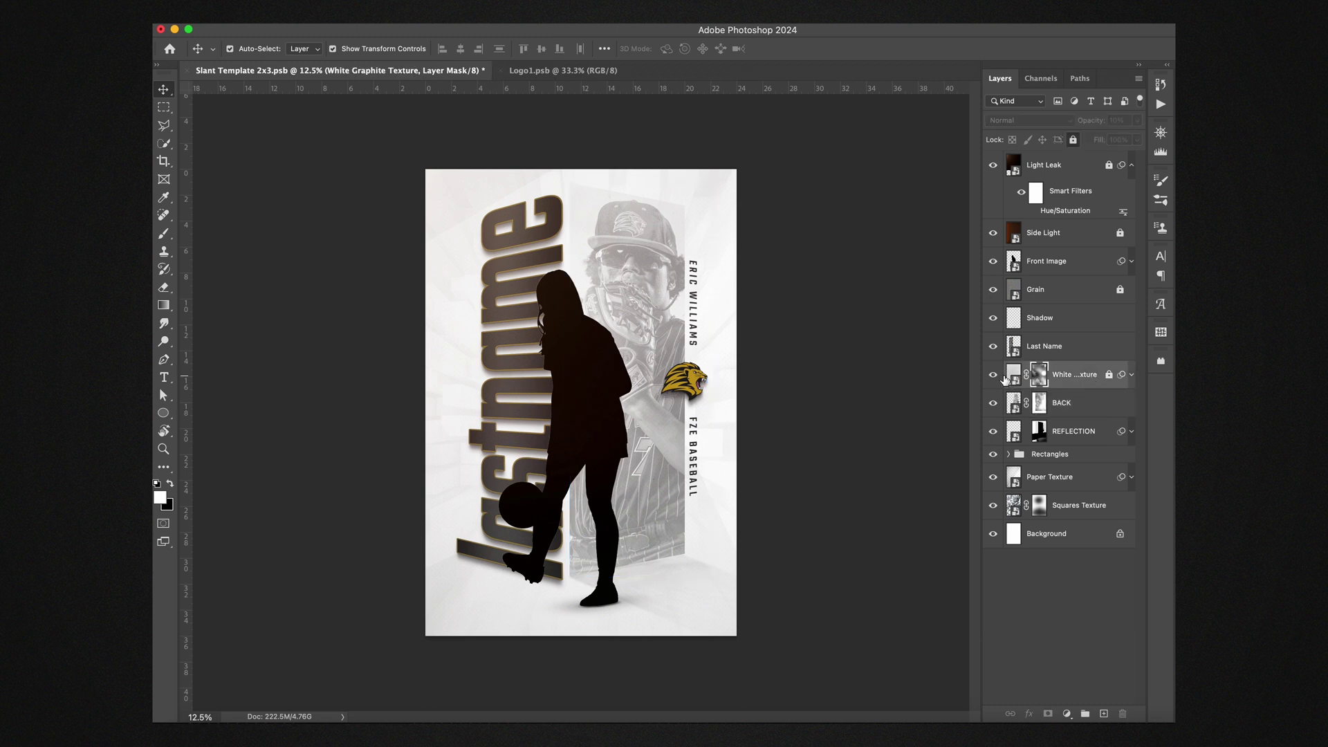
left_click(1067, 352)
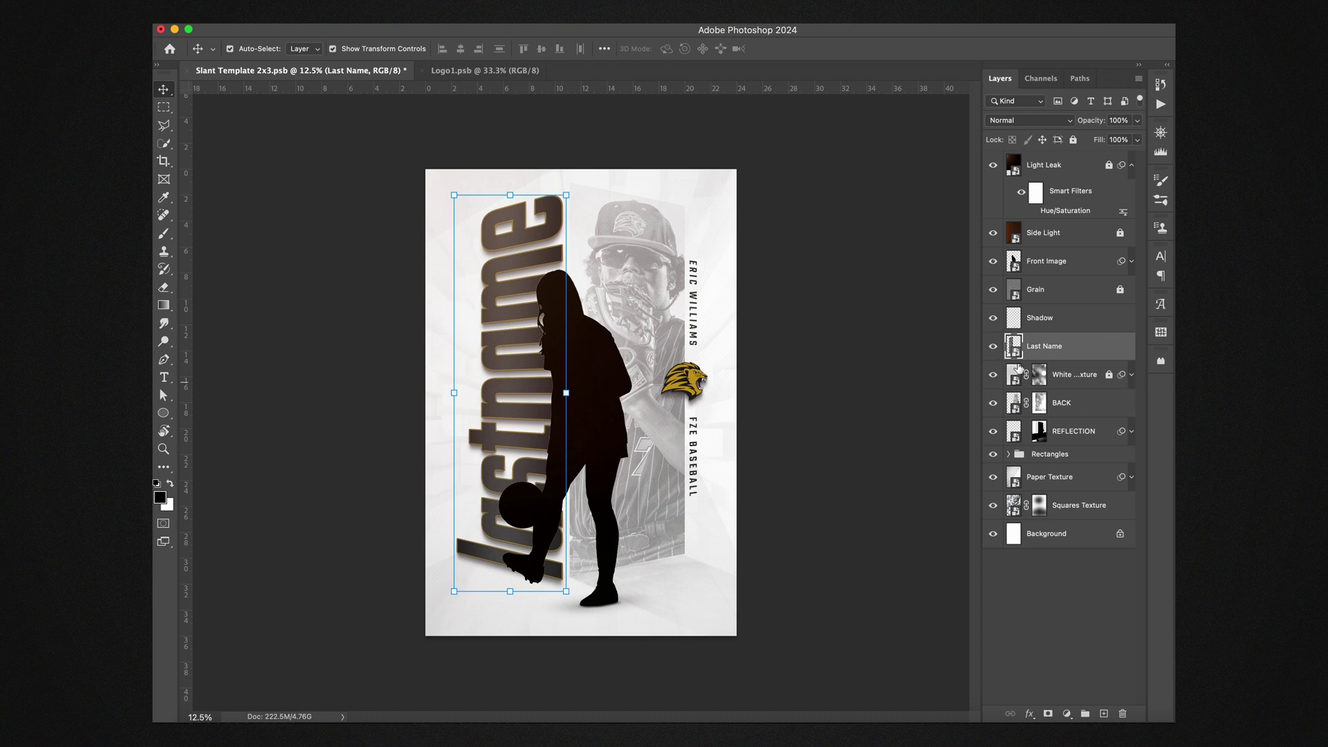
Open the Last Name smart object and retype its lastname text as williams
double_click(1015, 349)
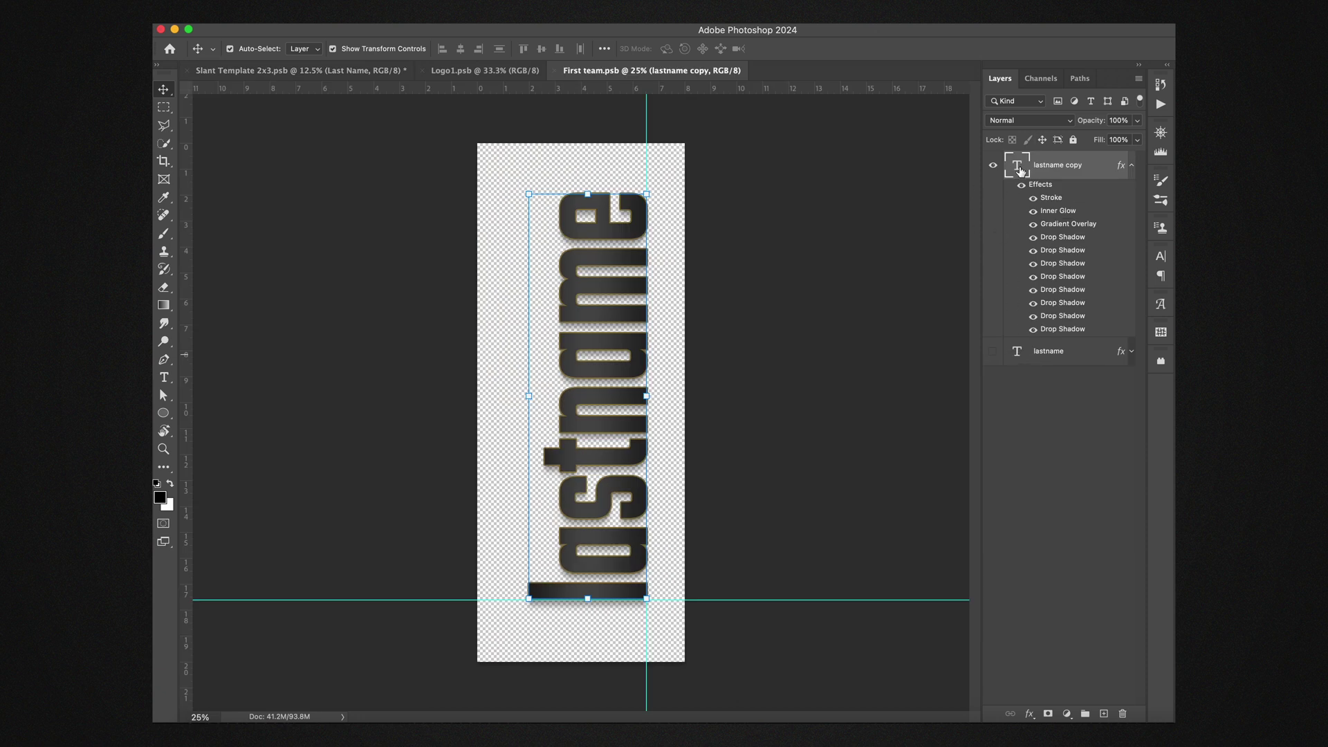
double_click(1017, 168)
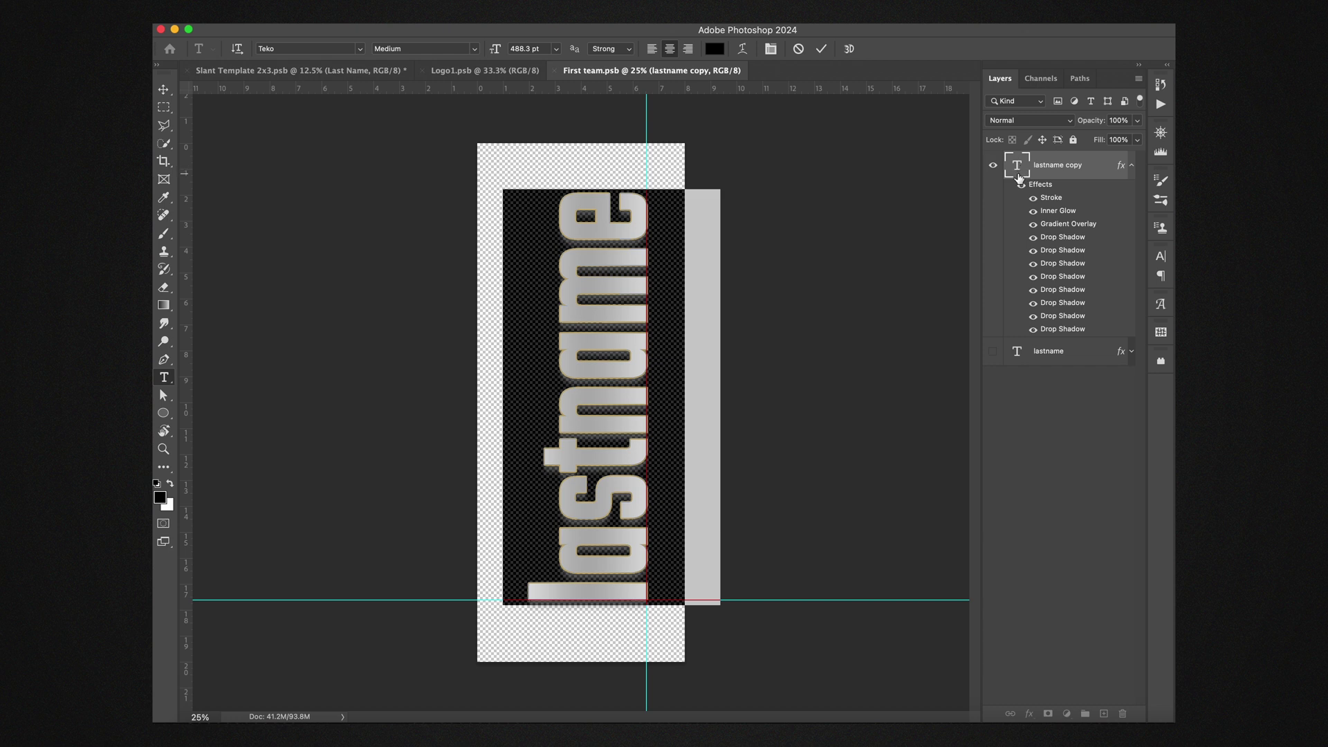
type("E")
key("BackSpace")
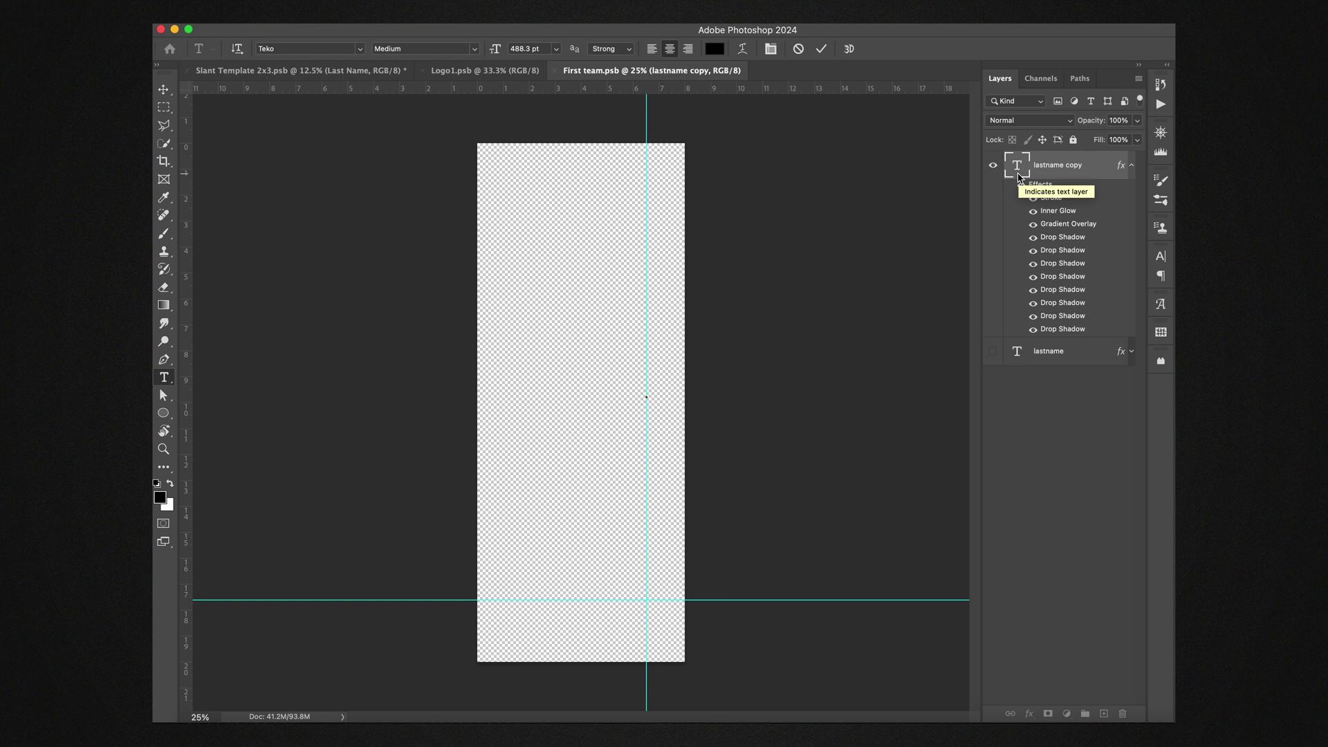
type("williams")
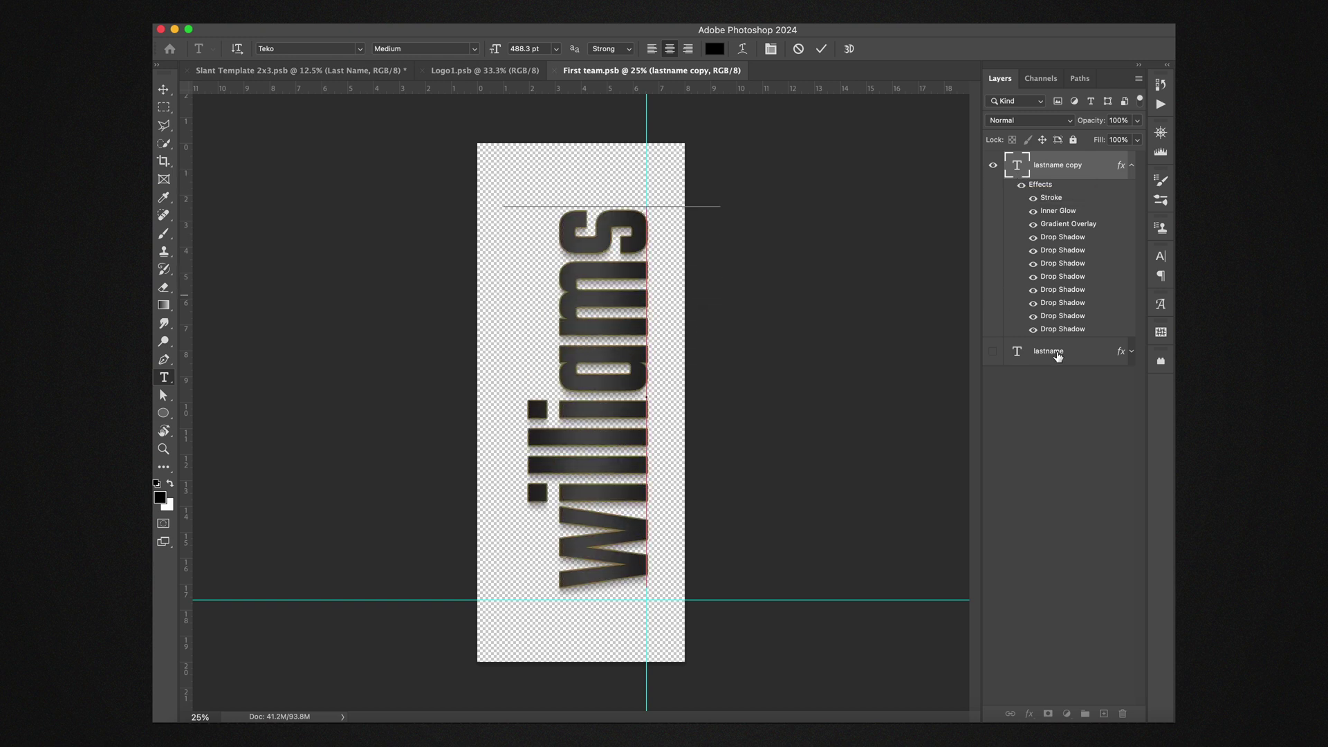
key("Escape")
key("v")
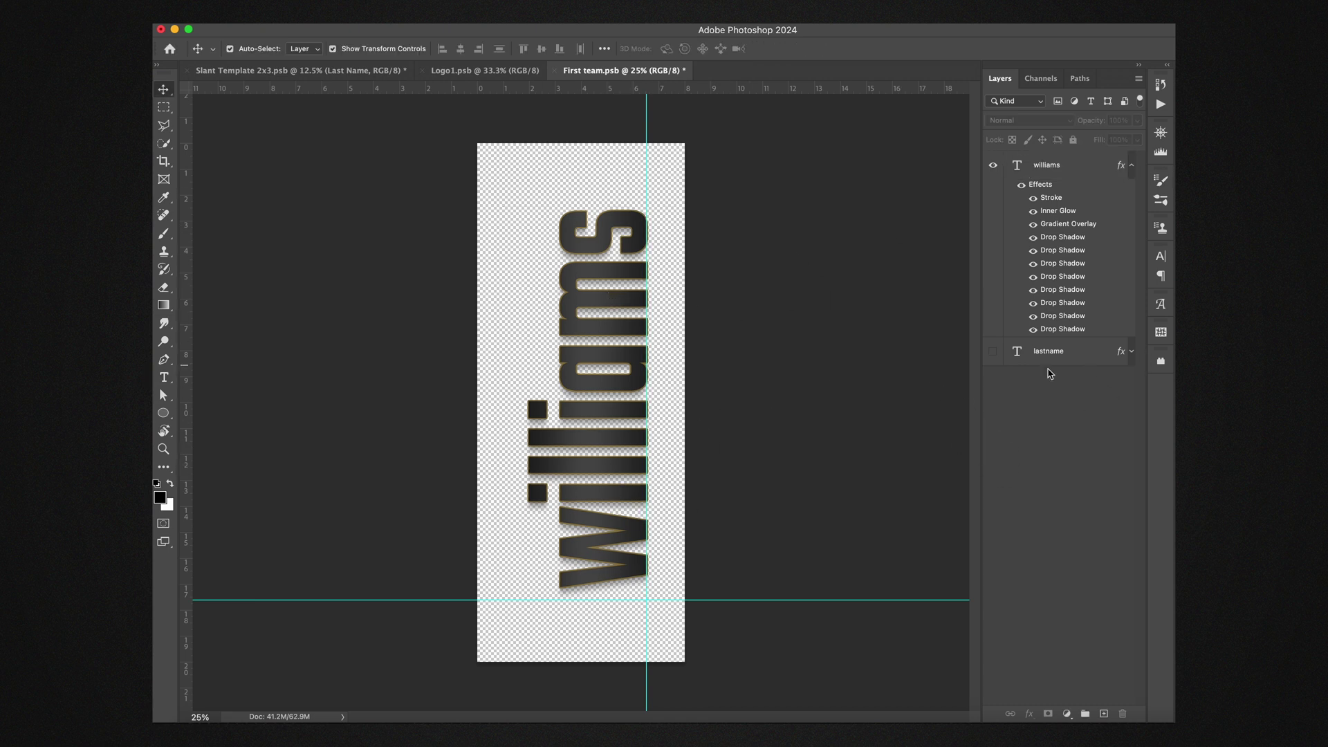
Select the williams text layer in First team.psb
scroll(585, 365, "up", 5)
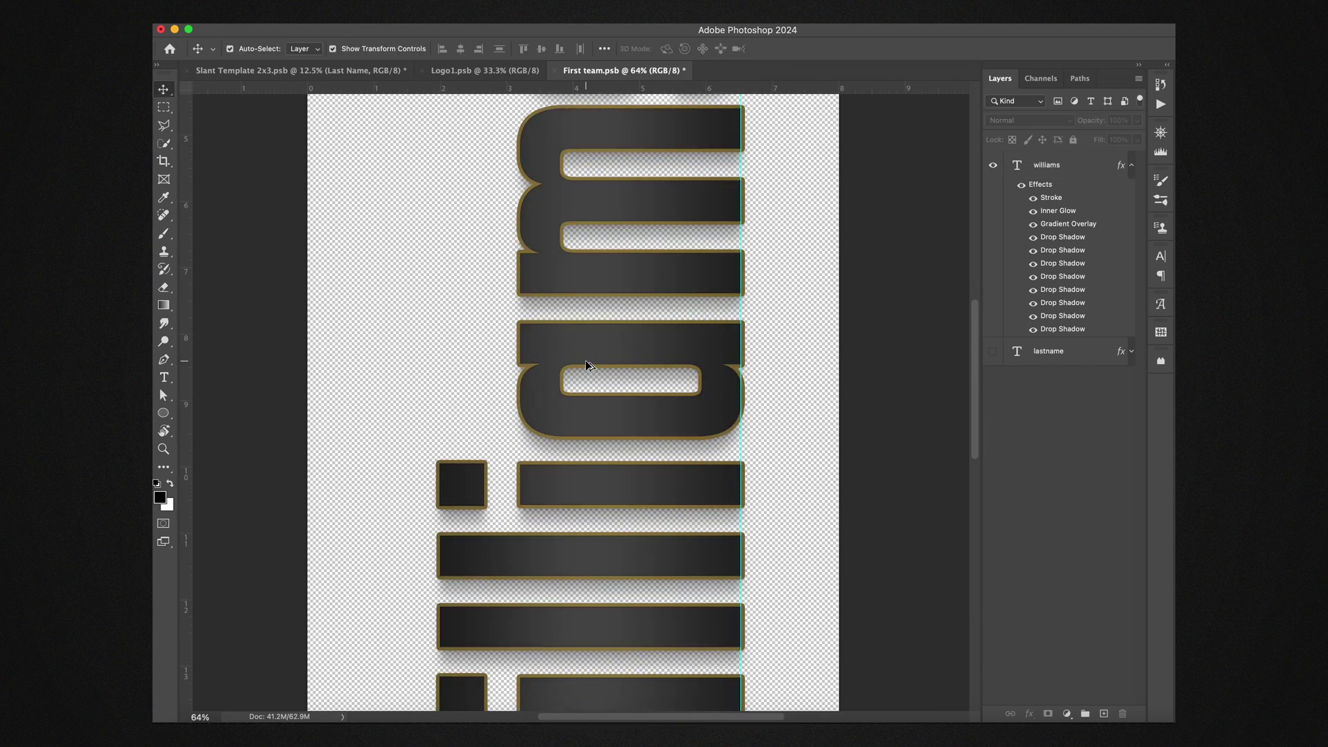
scroll(662, 338, "up", 2)
scroll(662, 339, "down", 1)
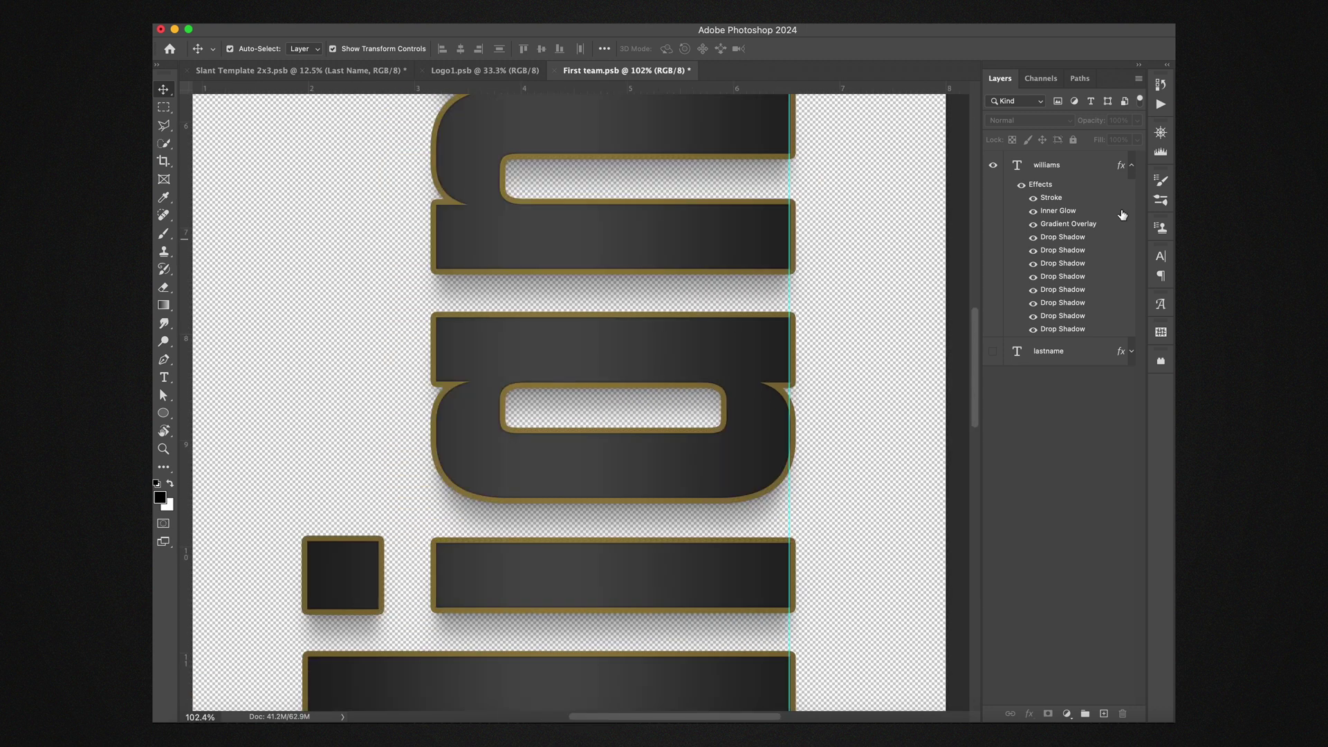
scroll(700, 296, "down", 5)
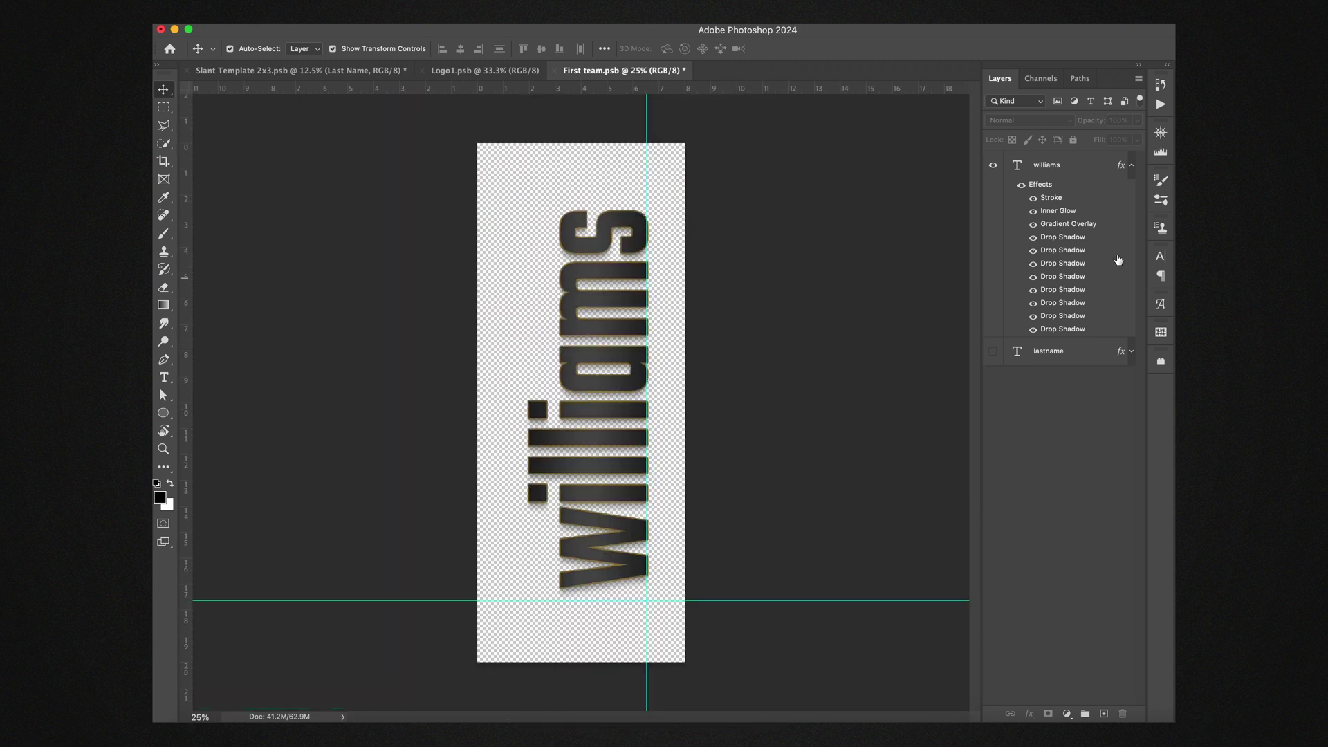
left_click(589, 357)
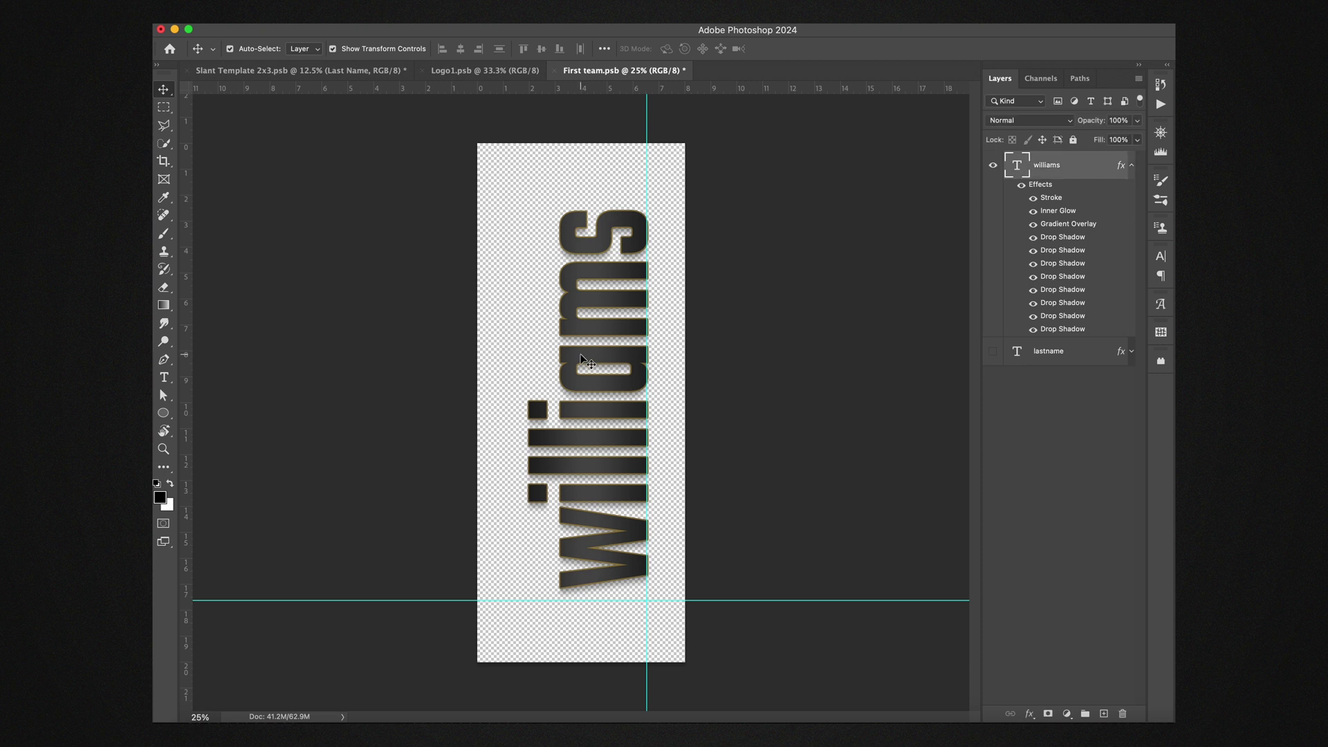
Review the williams Gradient Overlay, trying a red first stop but keeping the dark grey
double_click(1056, 226)
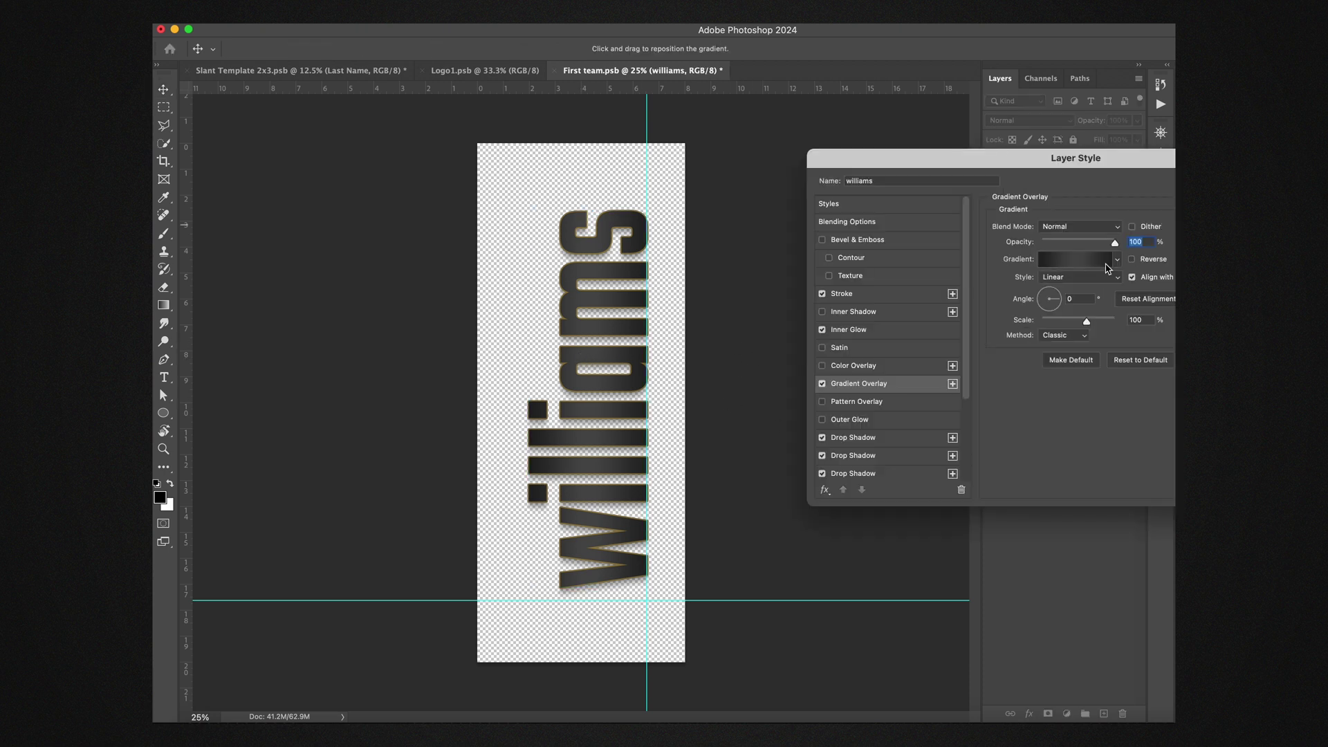
left_click_drag(1095, 168, 923, 51)
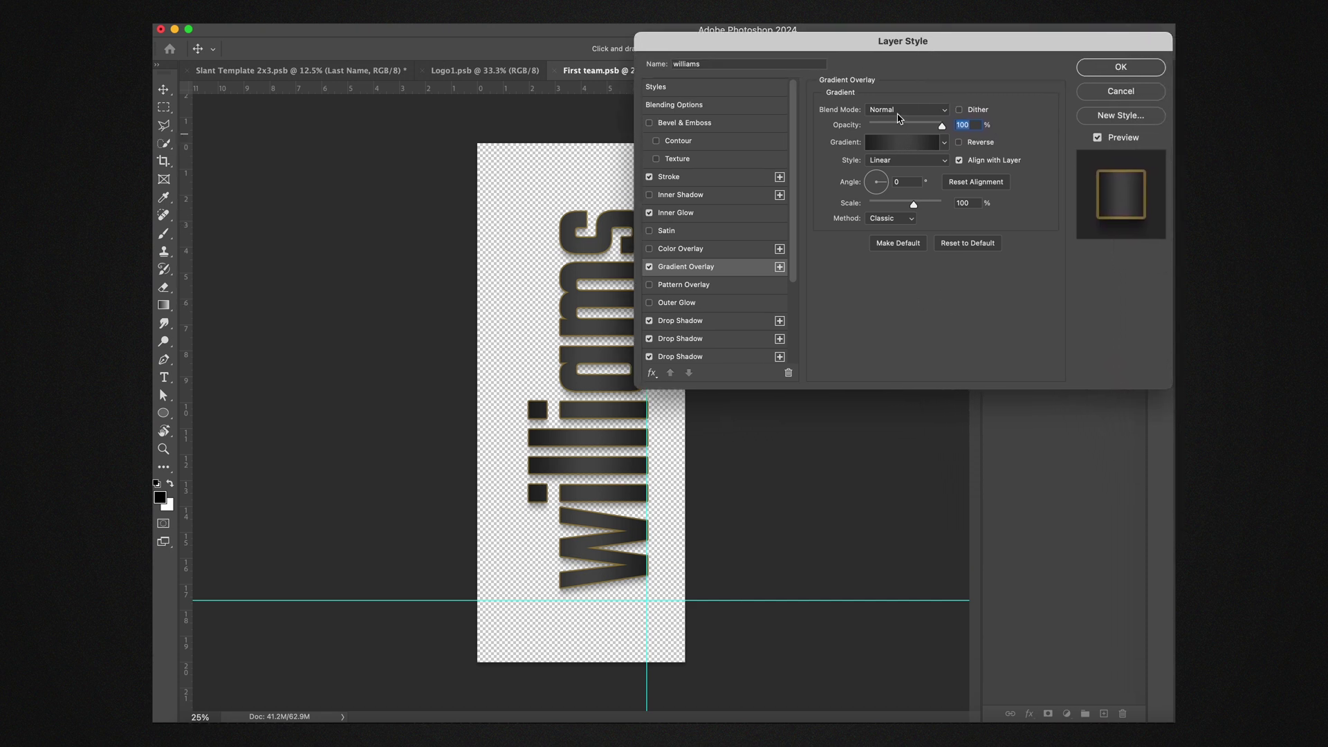
left_click(907, 142)
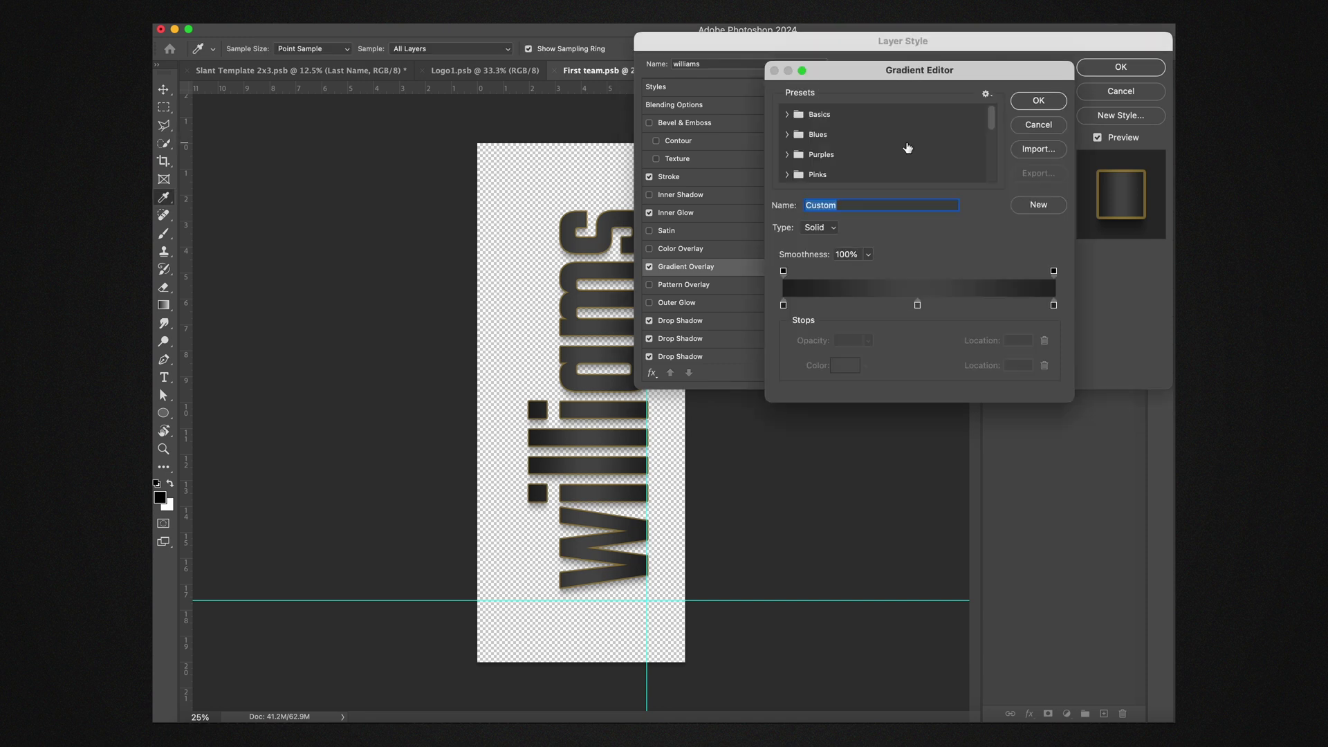
double_click(784, 305)
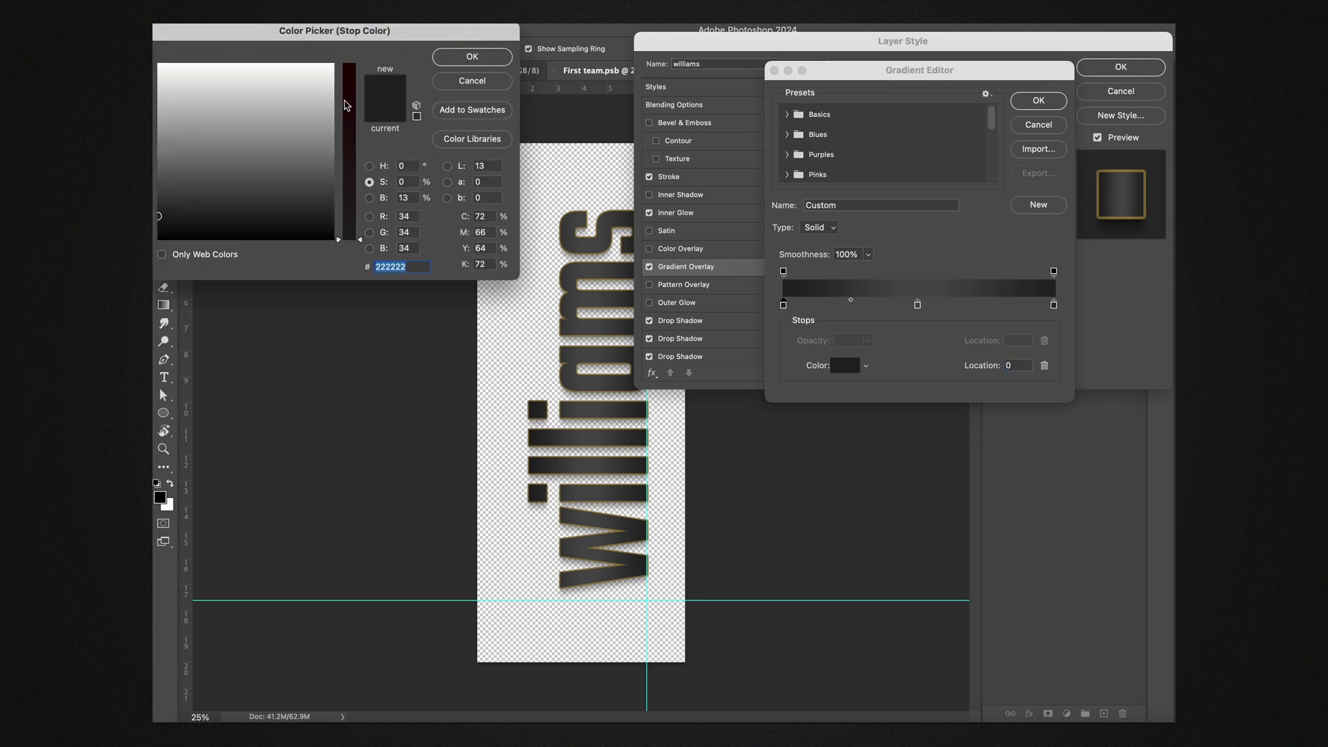
left_click_drag(349, 105, 349, 63)
left_click(336, 61)
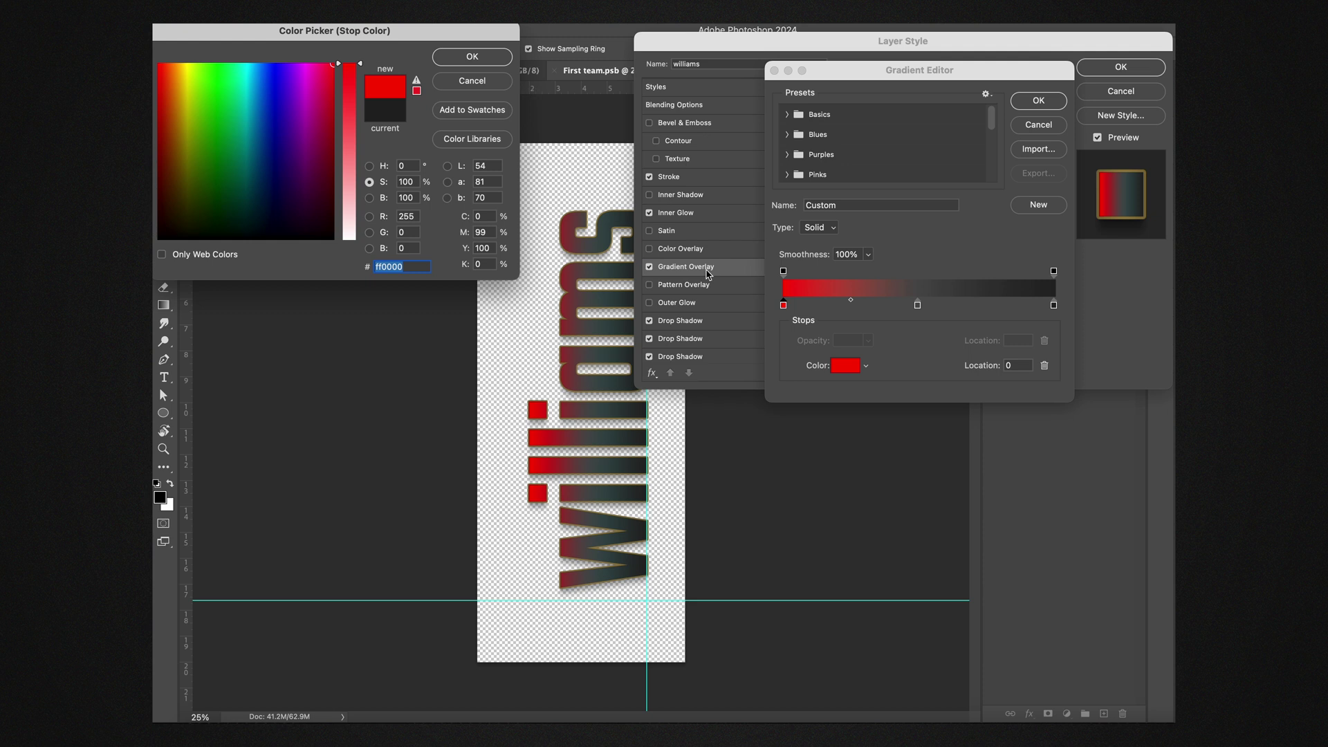
left_click(472, 81)
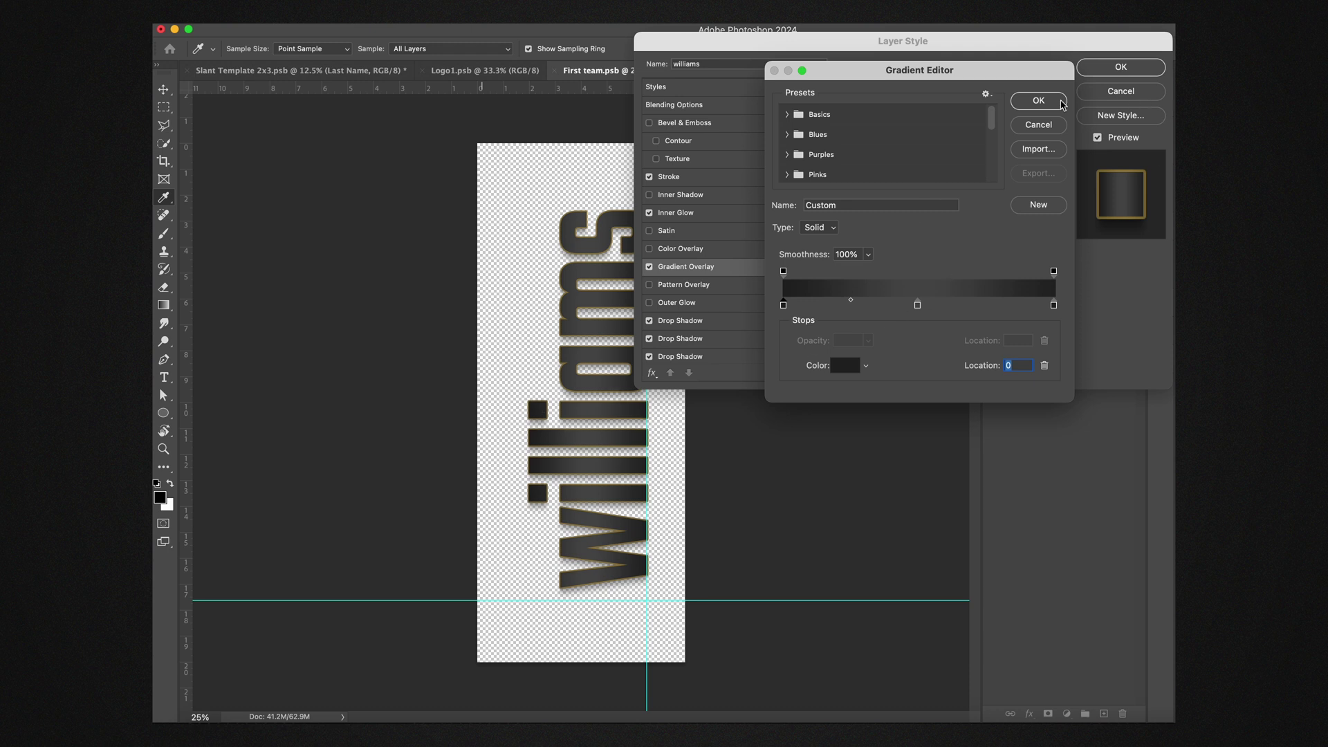
left_click(1054, 101)
left_click(1140, 94)
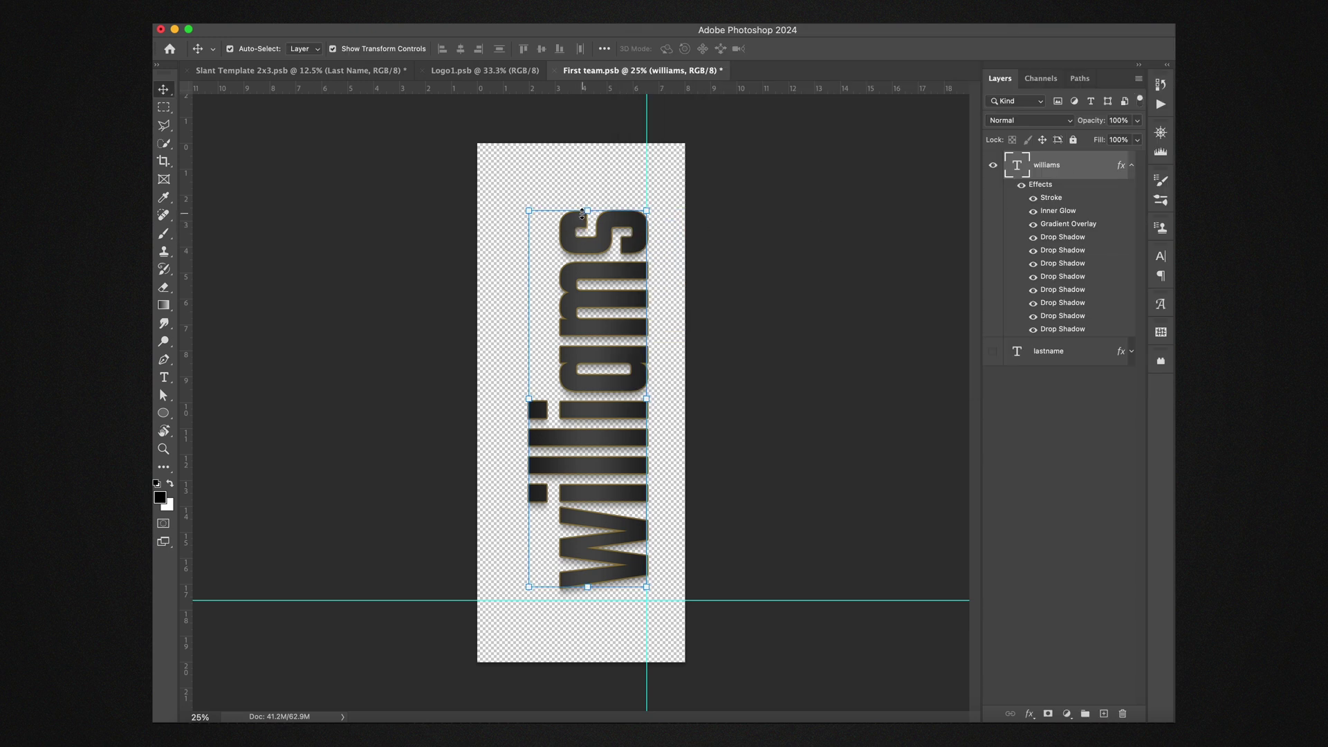
Leave the gold Stroke settings unchanged and save First team.psb
double_click(1052, 199)
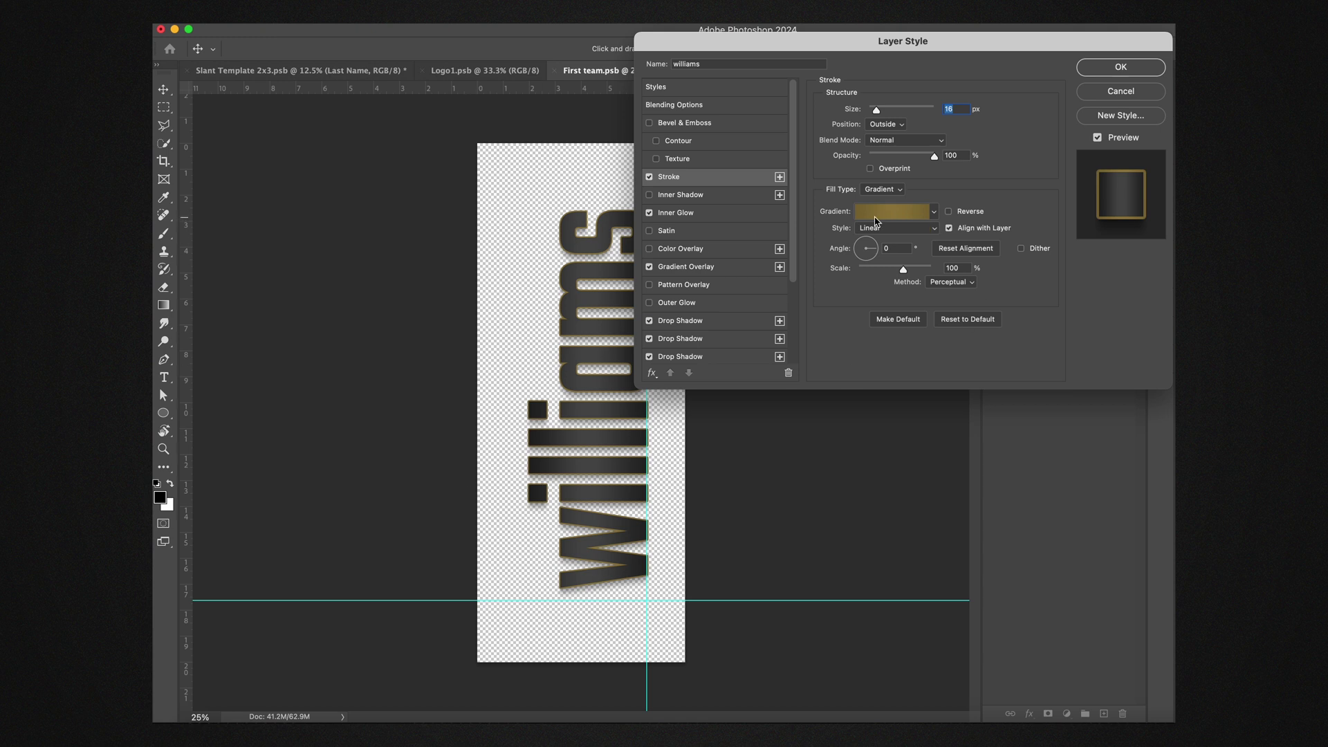
left_click(1120, 67)
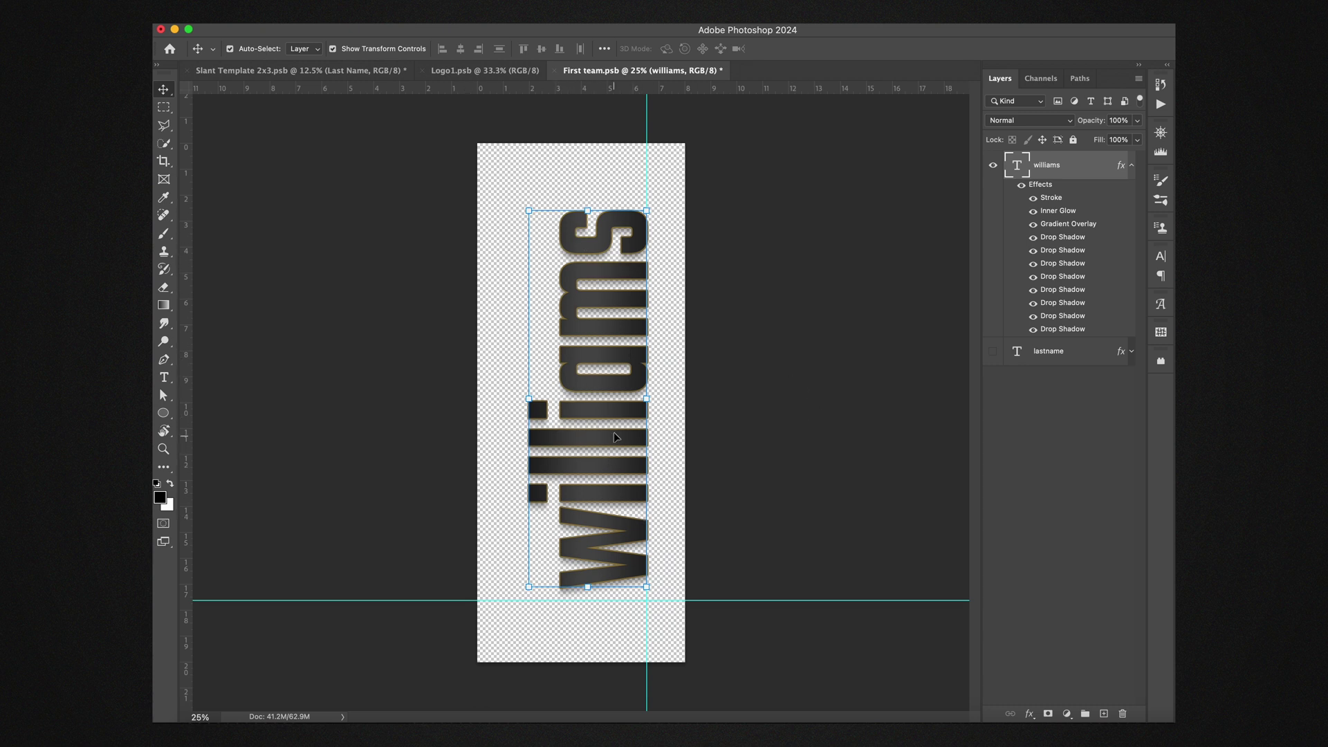
key("super+s")
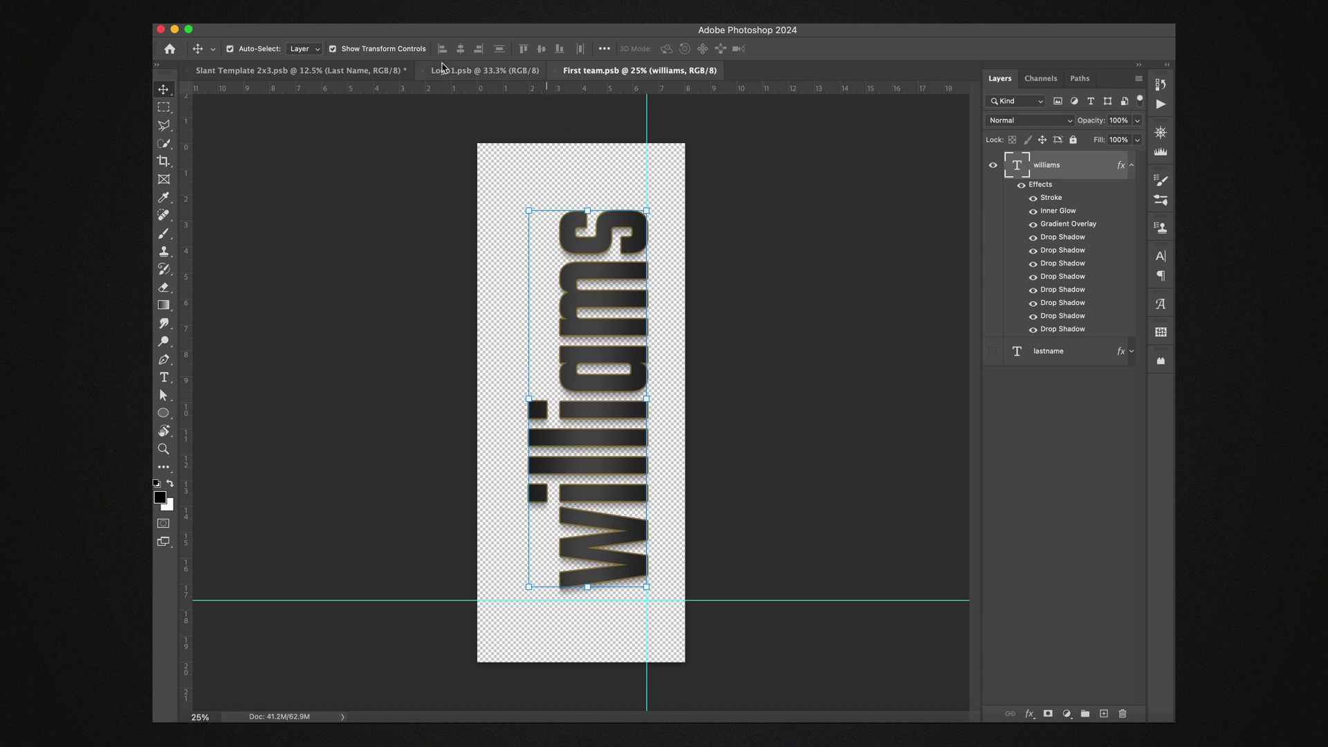
Return to the Slant Template poster and select the Front Image layer
left_click(341, 72)
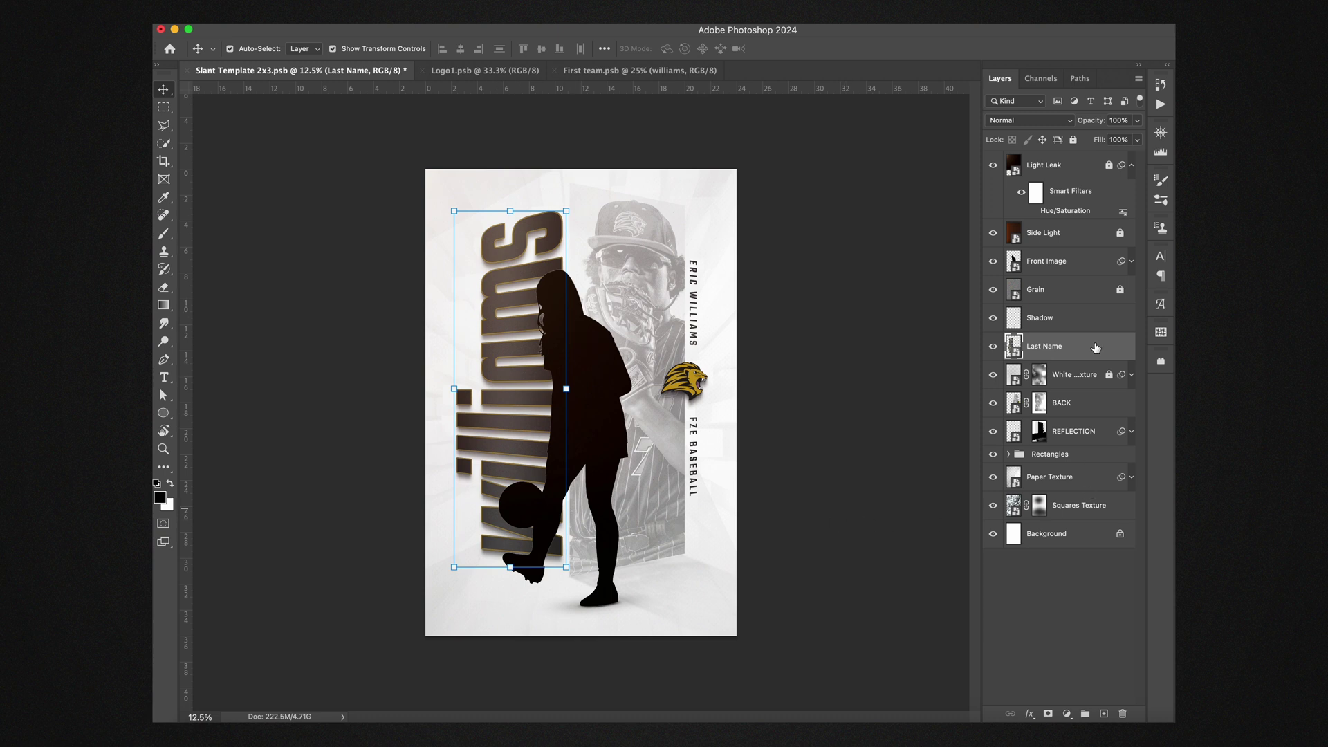
left_click(1060, 324)
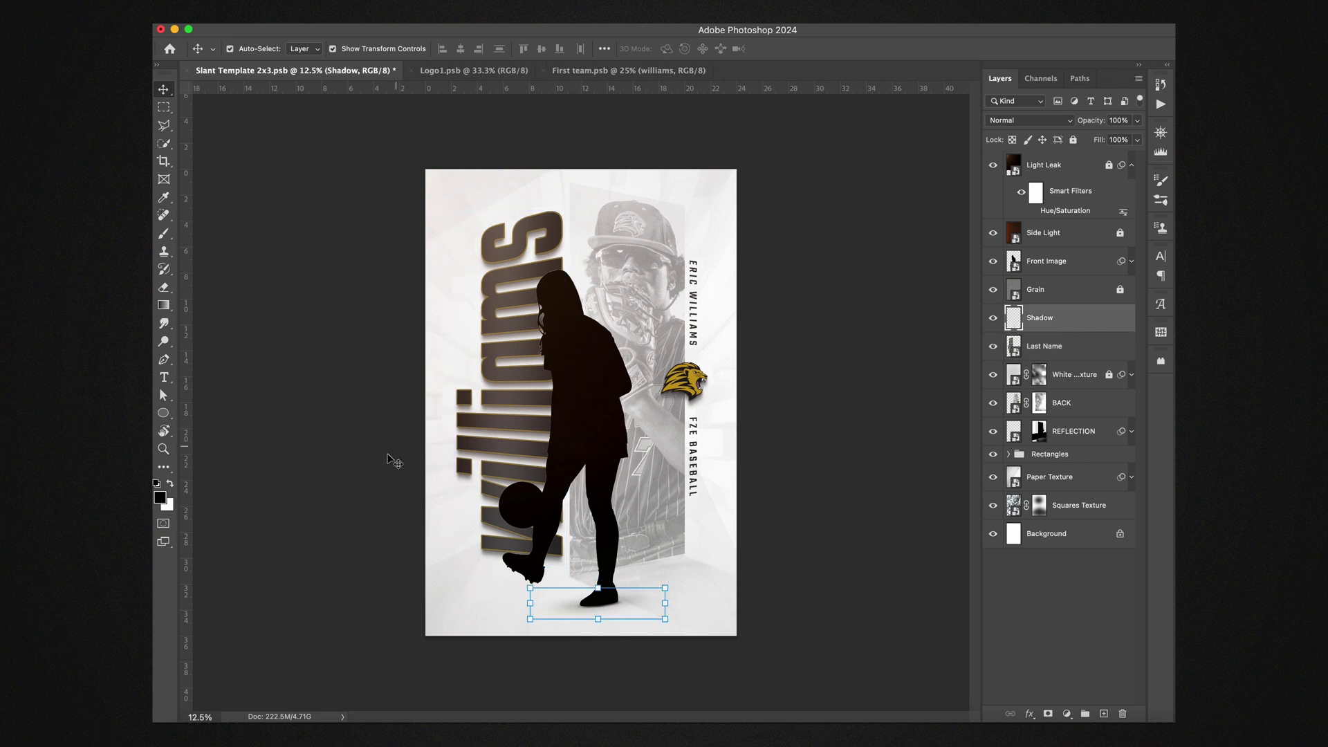
left_click(1060, 298)
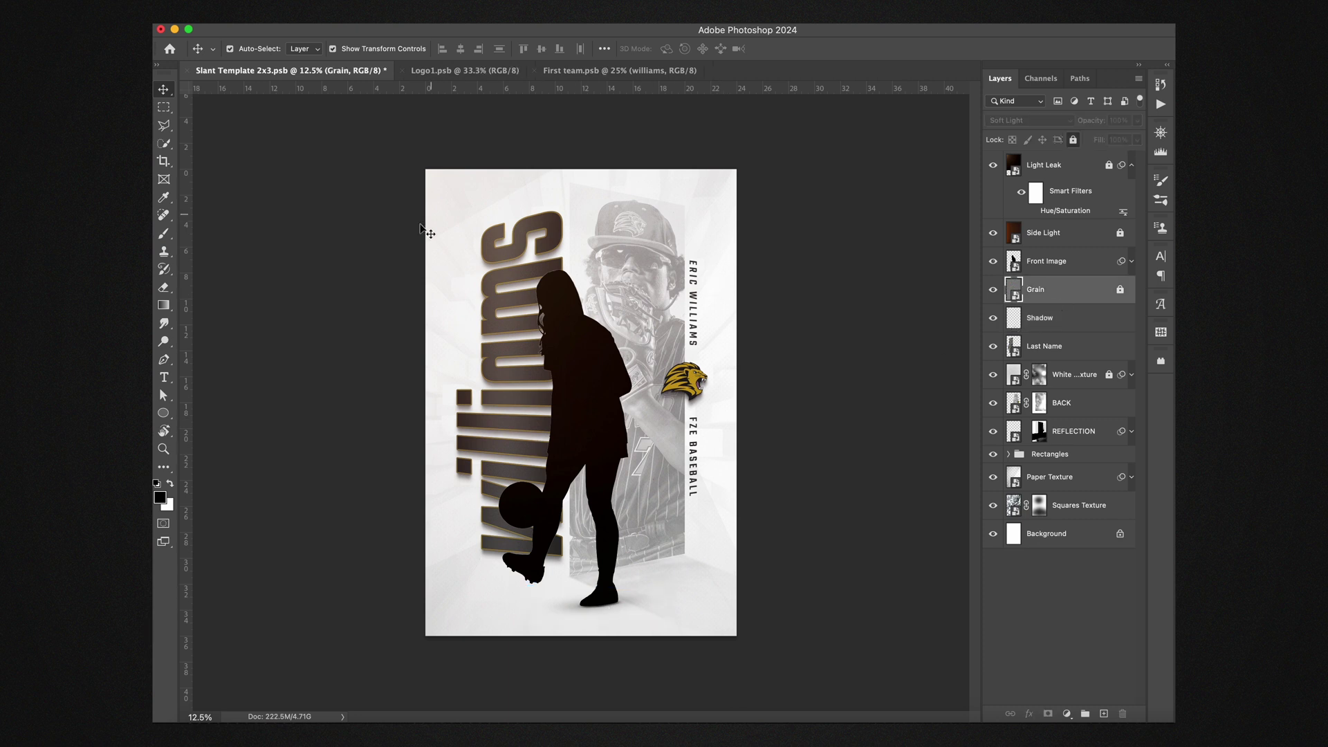
left_click(1058, 270)
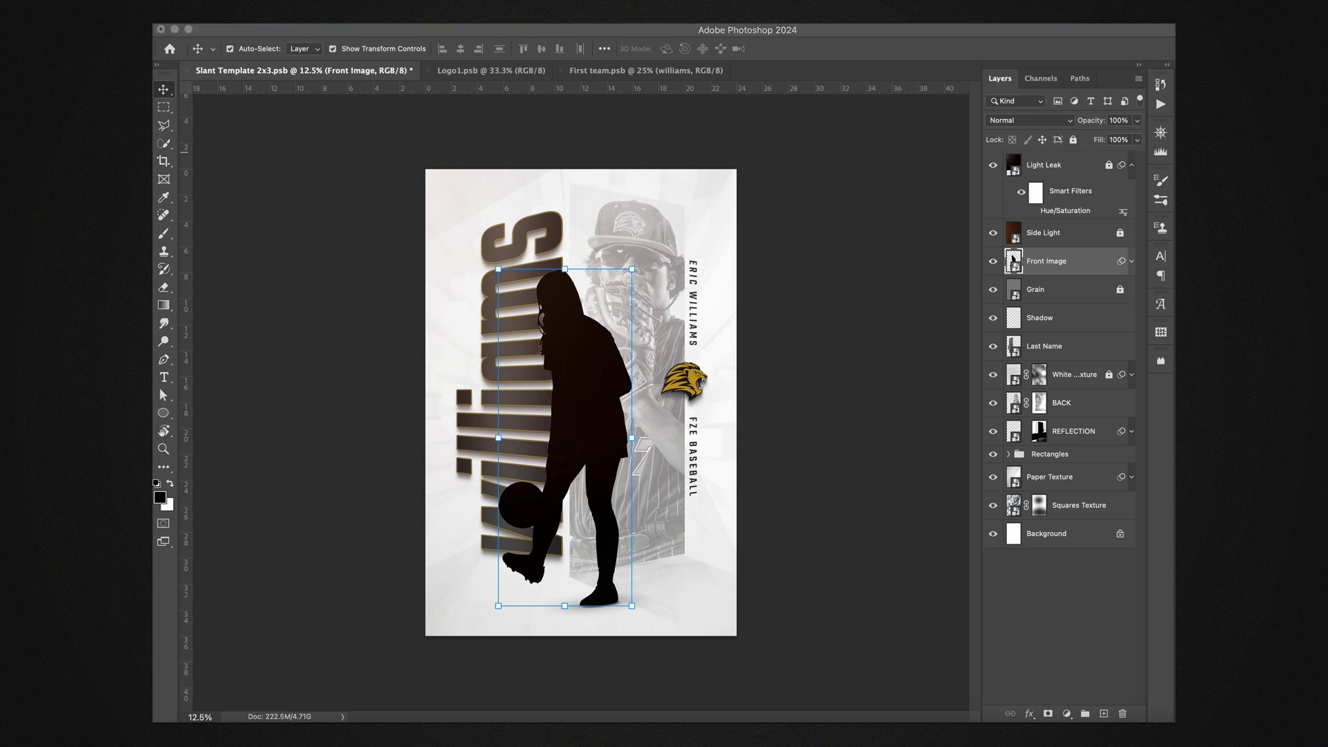
Place the FEZ Baseball photo, enlarge it to about 157%, shift it lower and commit
left_click_drag(1012, 260, 554, 448)
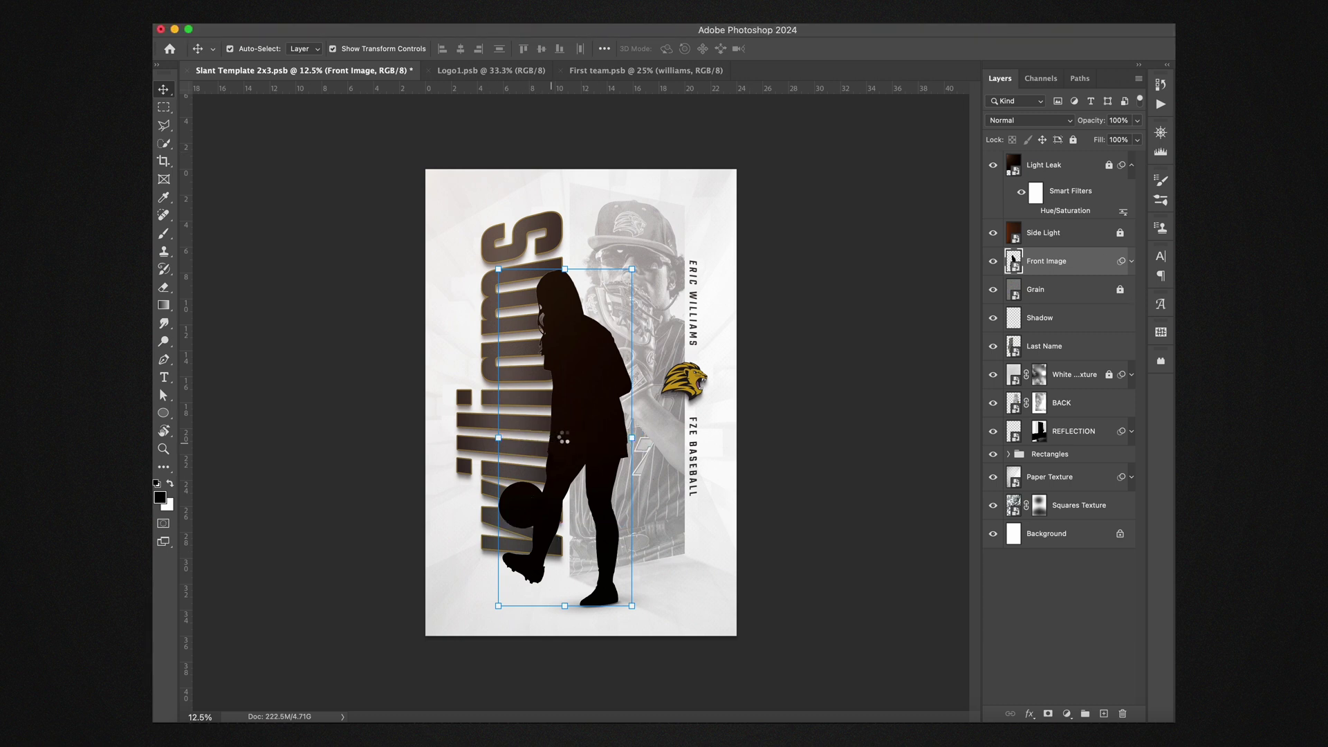
left_click_drag(620, 410, 603, 477)
left_click_drag(566, 356, 595, 205)
left_click_drag(581, 339, 583, 340)
left_click_drag(568, 204, 567, 199)
key("Return")
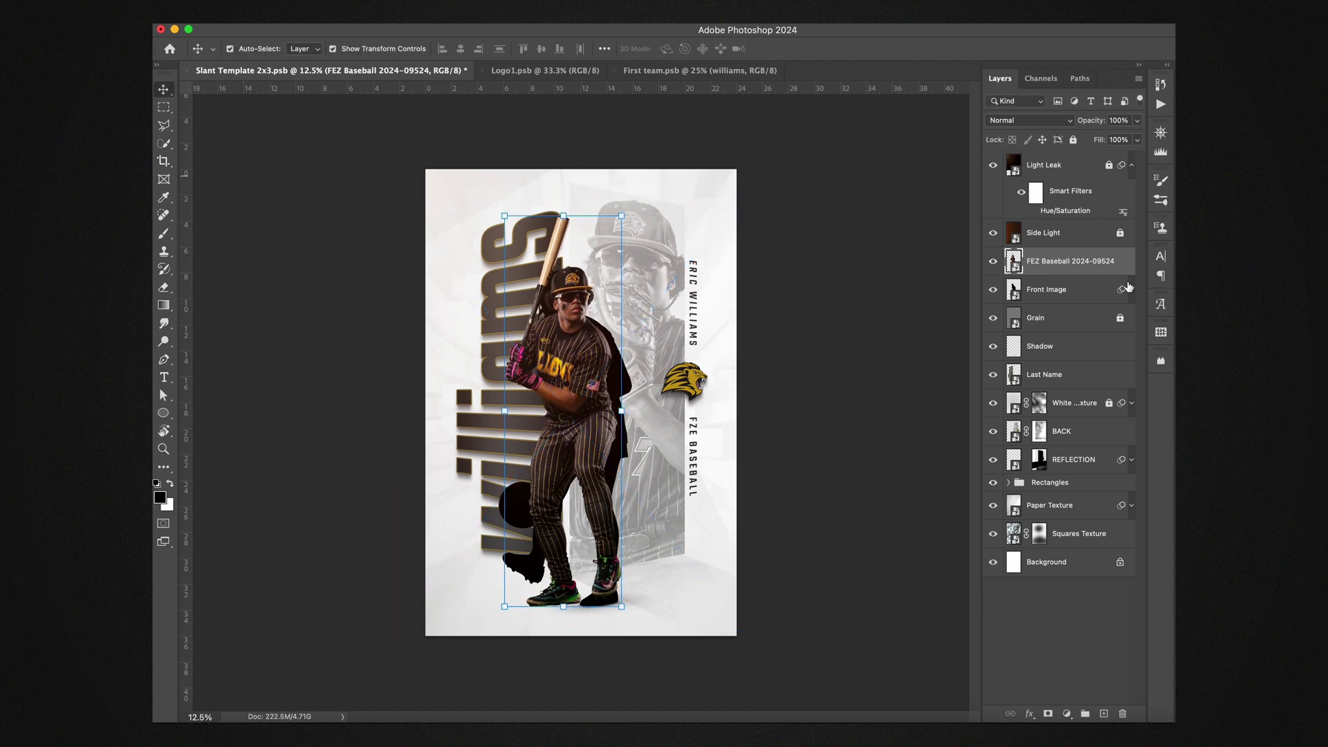
left_click(1131, 289)
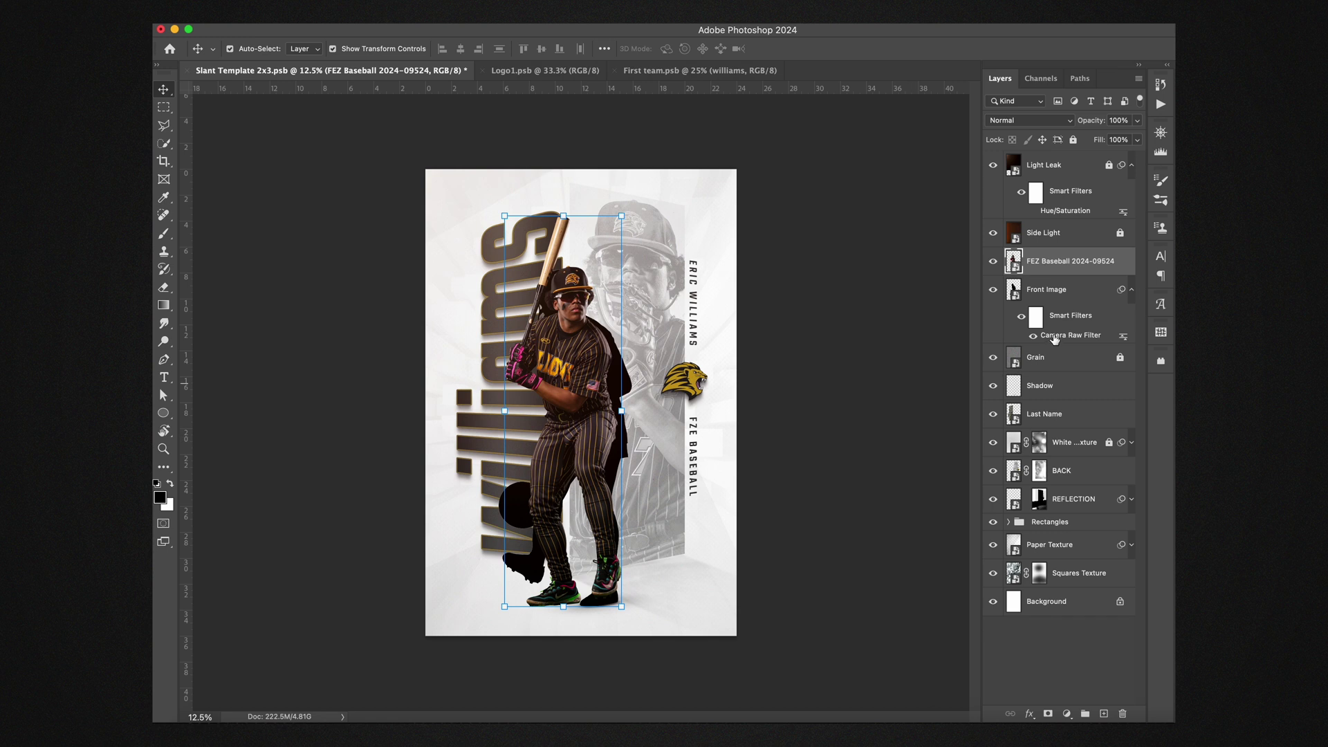
Copy Front Image's Camera Raw Filter onto FEZ Baseball, then hide Front Image
left_click_drag(1054, 339, 1056, 257)
left_click(1012, 286)
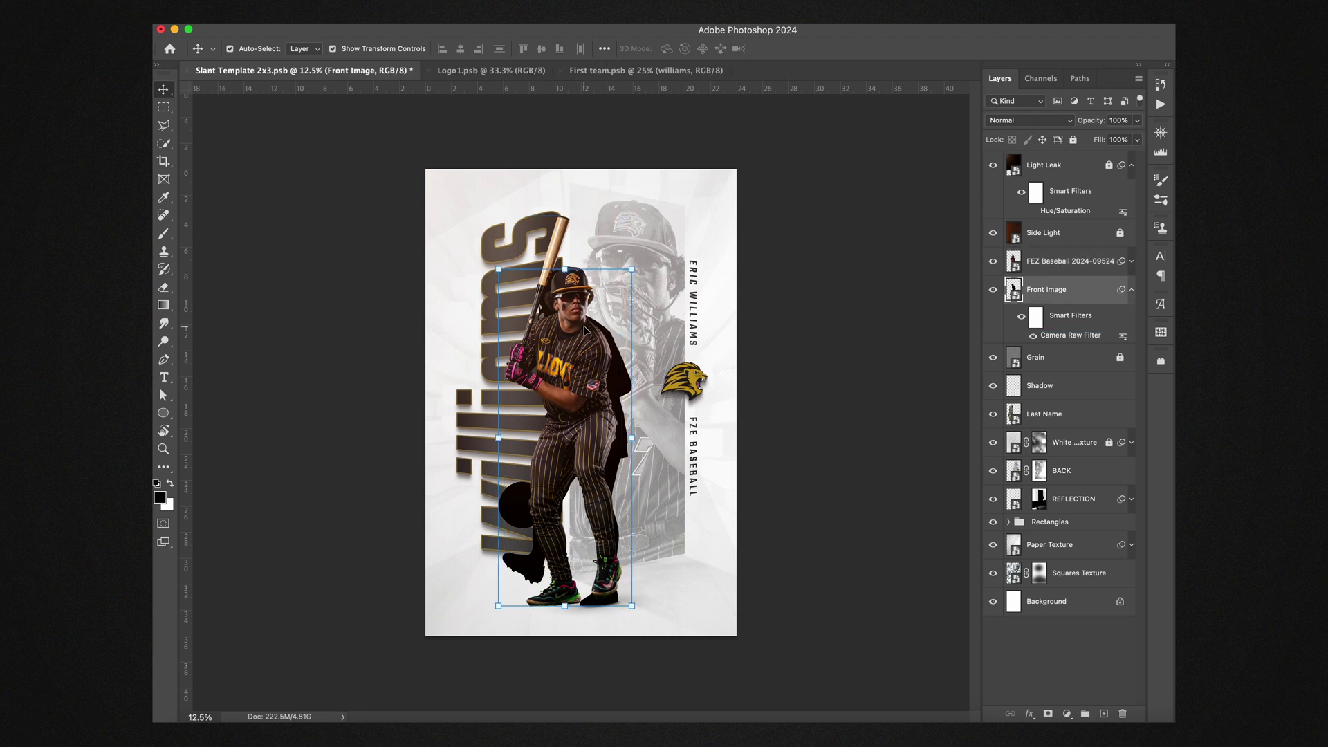
left_click(993, 291)
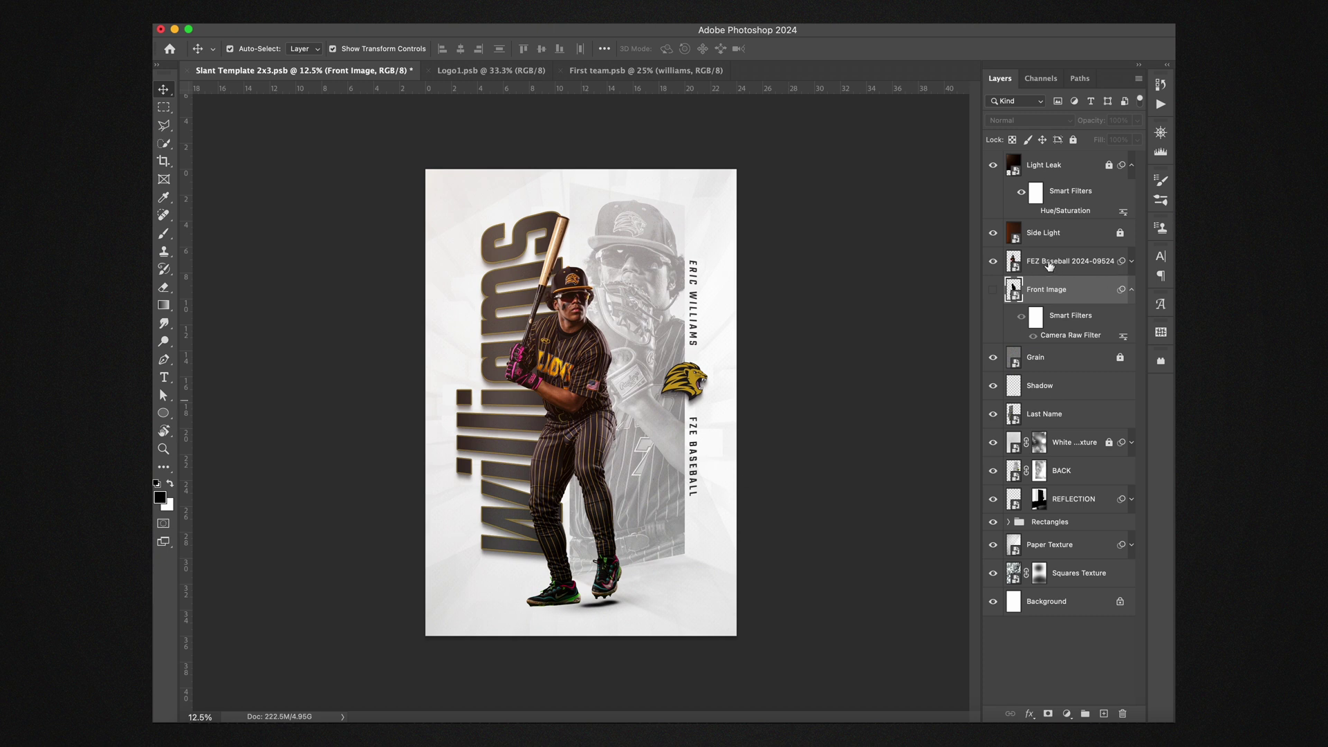
left_click(1067, 238)
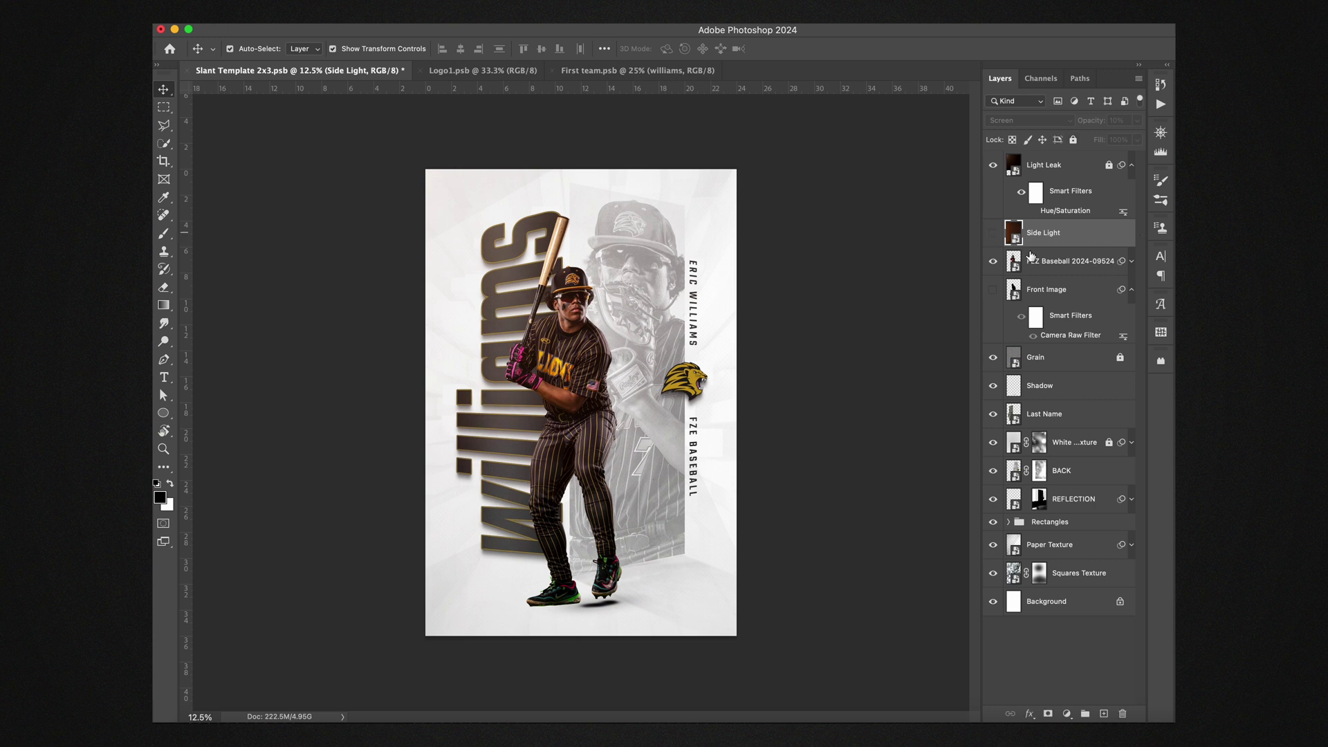
Compare the poster with and without Side Light, leaving it visible
left_click(993, 235)
left_click(993, 235)
left_click(993, 235)
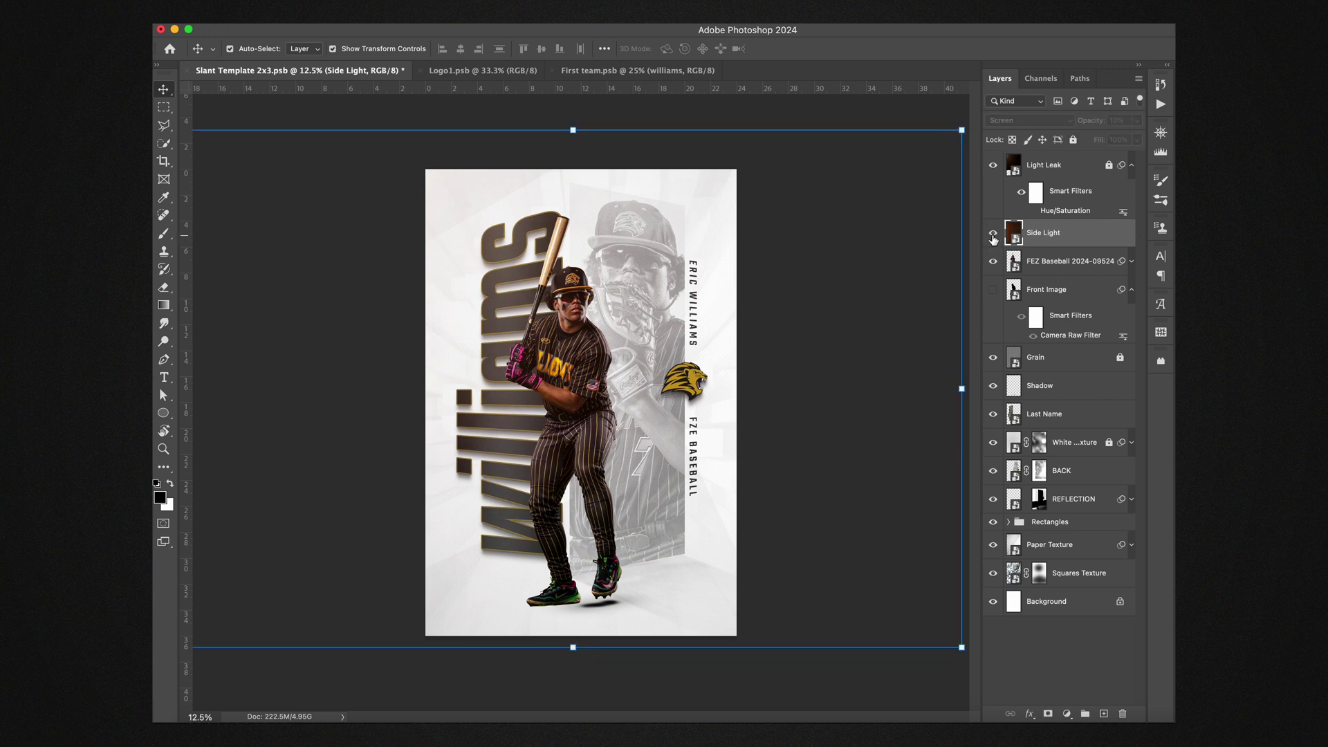
left_click(993, 235)
left_click(993, 235)
left_click(994, 235)
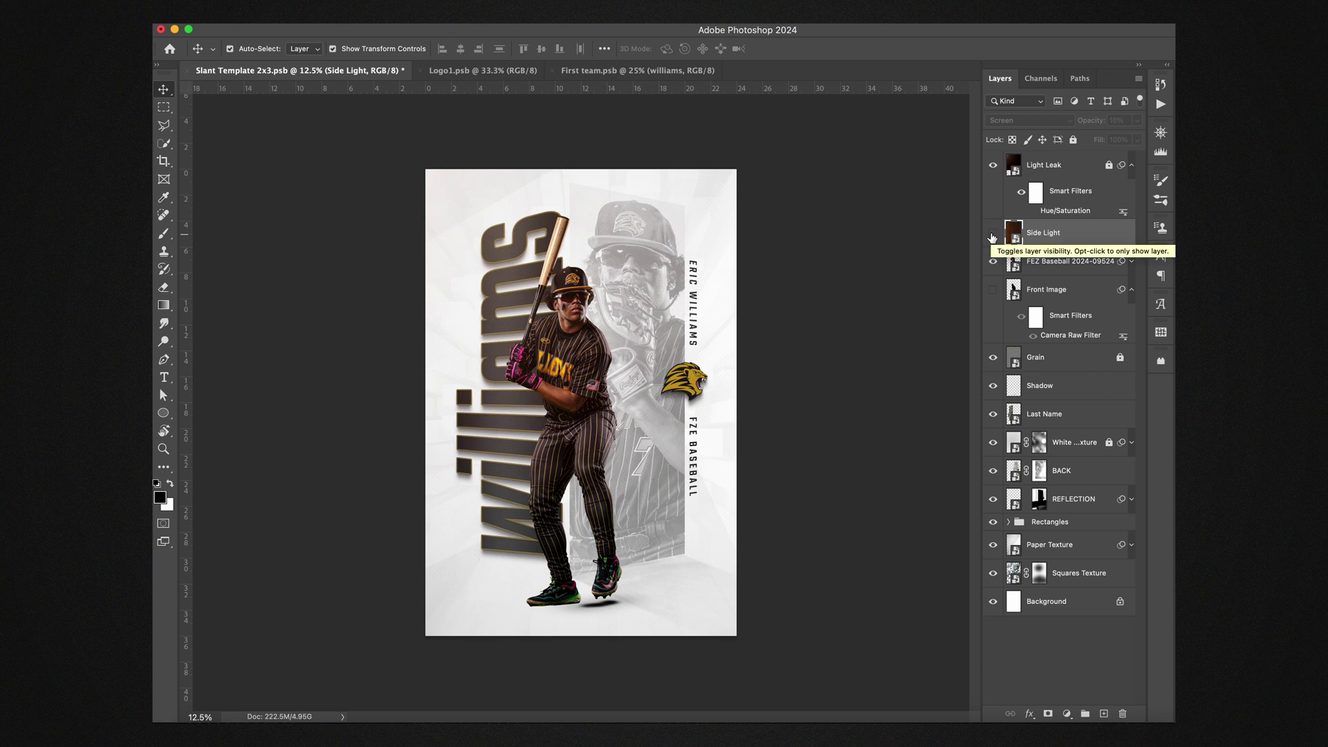
key("super")
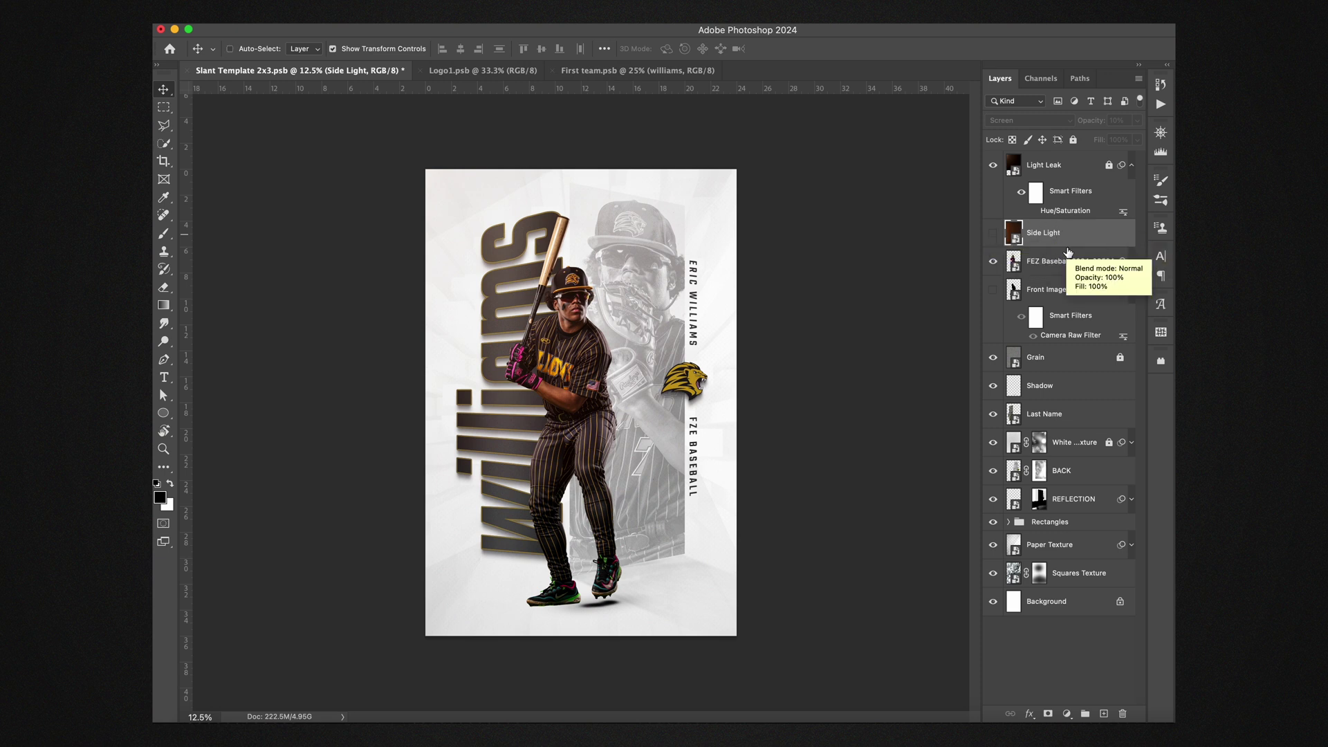
left_click(993, 233)
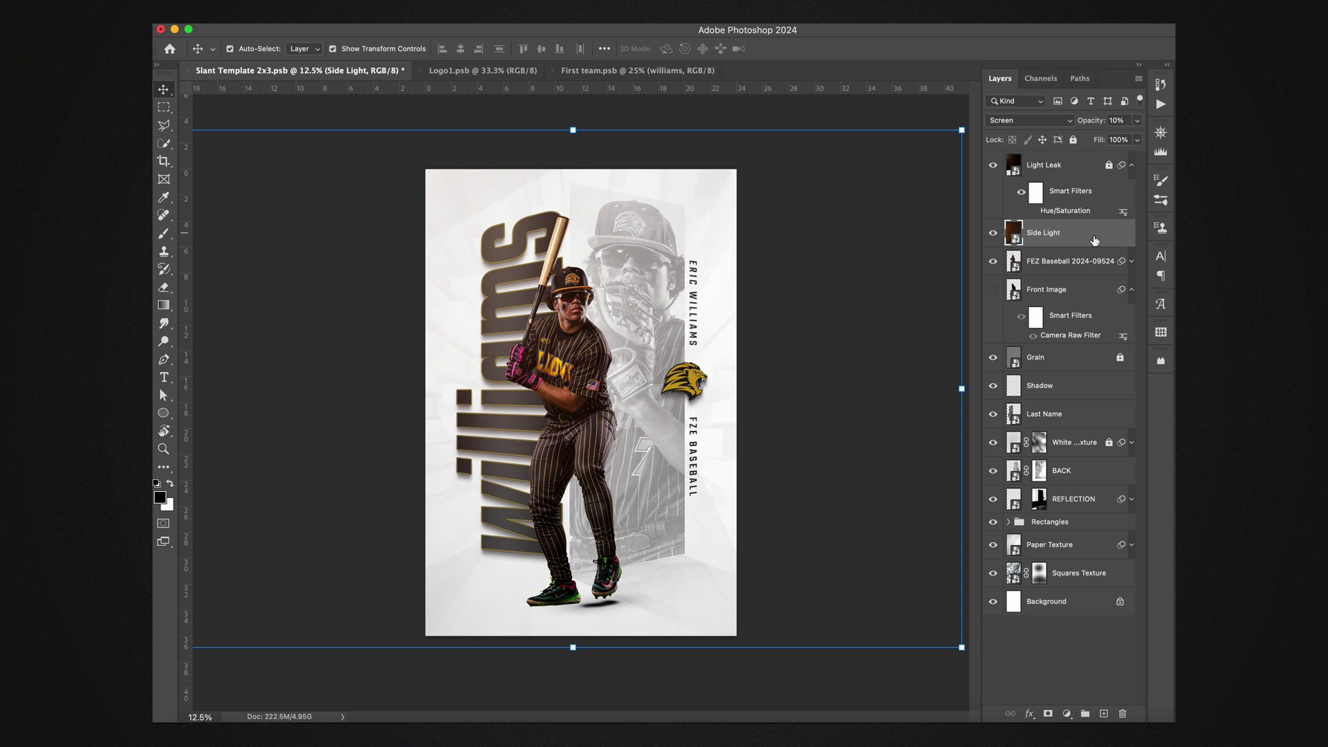
Try a Colorize hue shift on Side Light in Hue/Saturation, then cancel it
key("super+u")
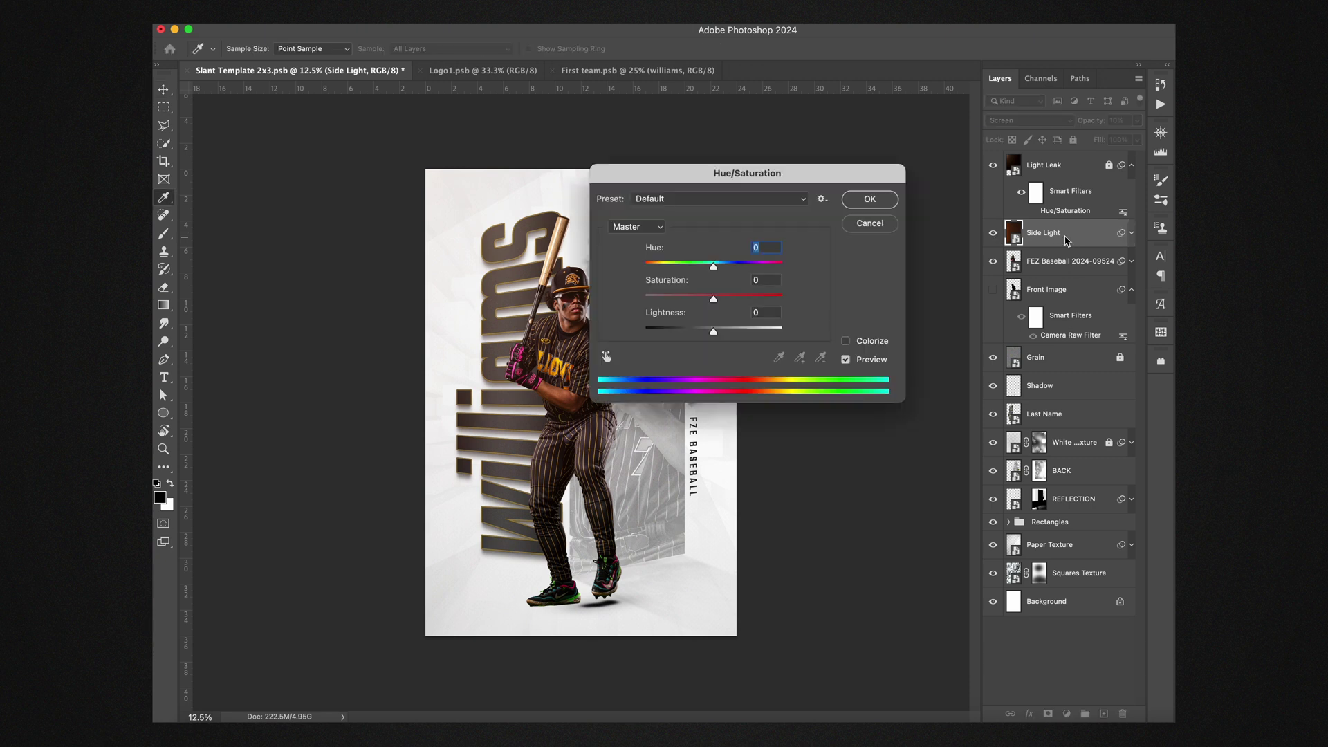
left_click_drag(719, 190, 805, 199)
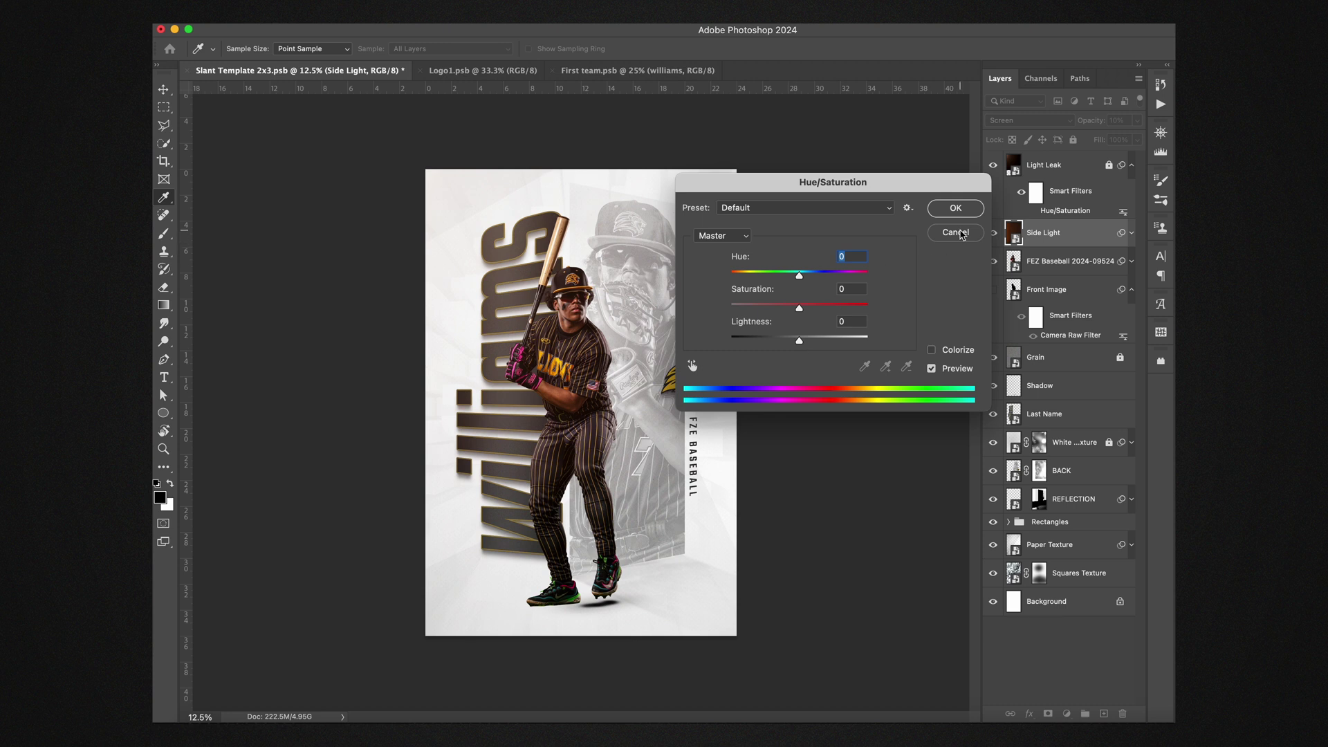
left_click(932, 350)
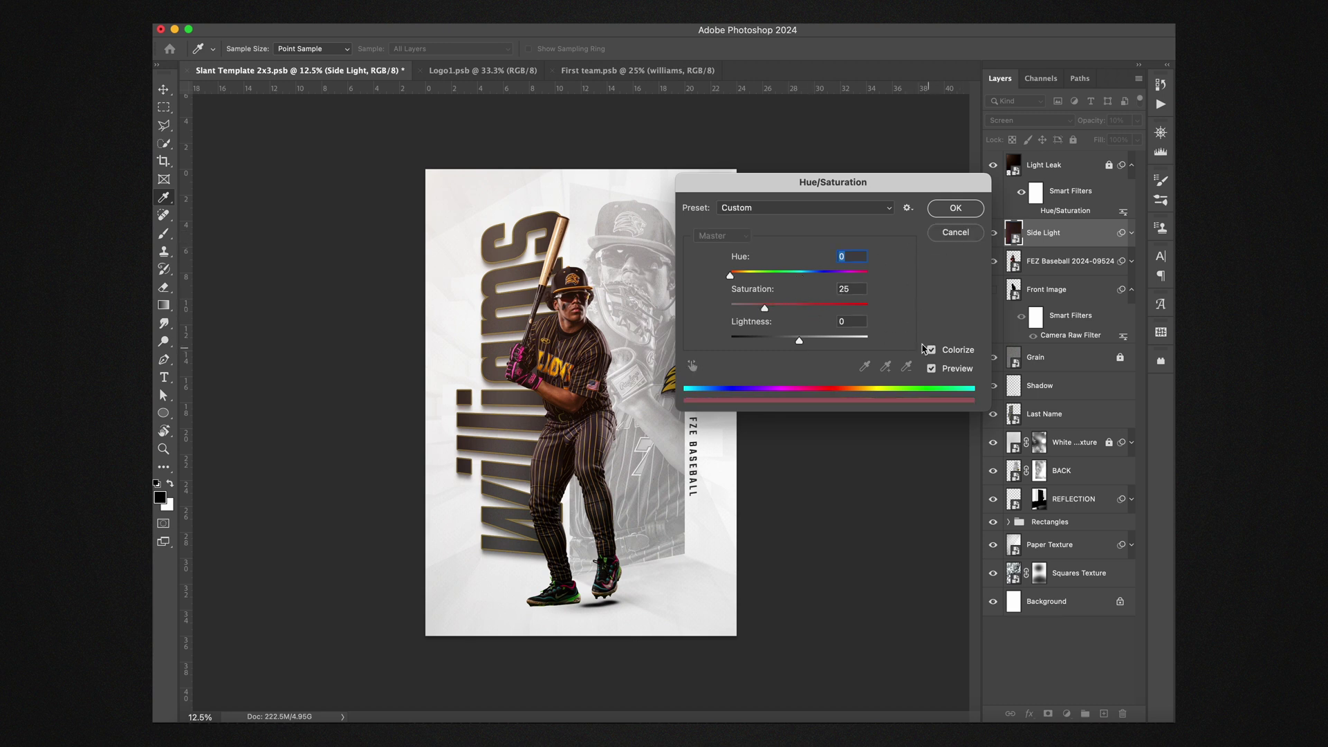
mouse_move(746, 275)
left_mouse_down()
mouse_move(773, 276)
mouse_move(737, 276)
left_mouse_up()
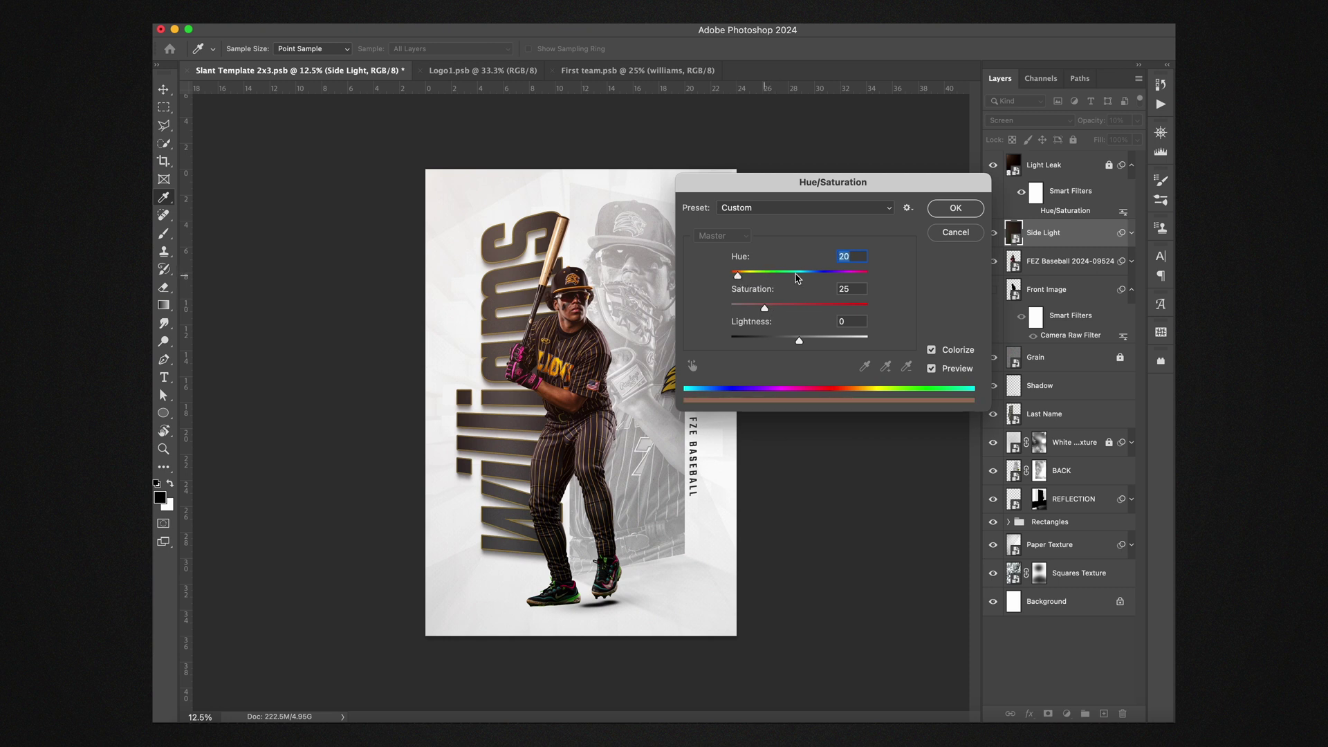
left_click(955, 233)
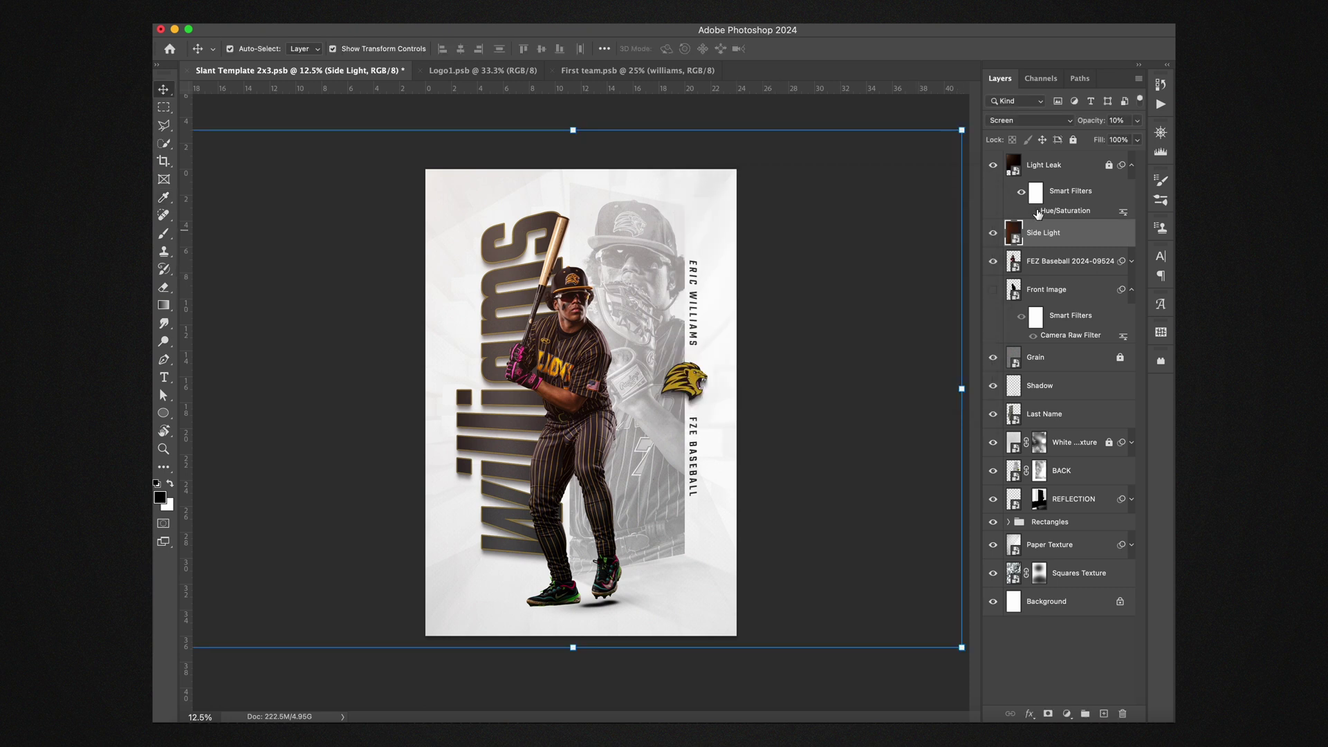
Unlock Light Leak, compare it on and off leaving it visible, then Lock All on Side Light
left_click(1063, 166)
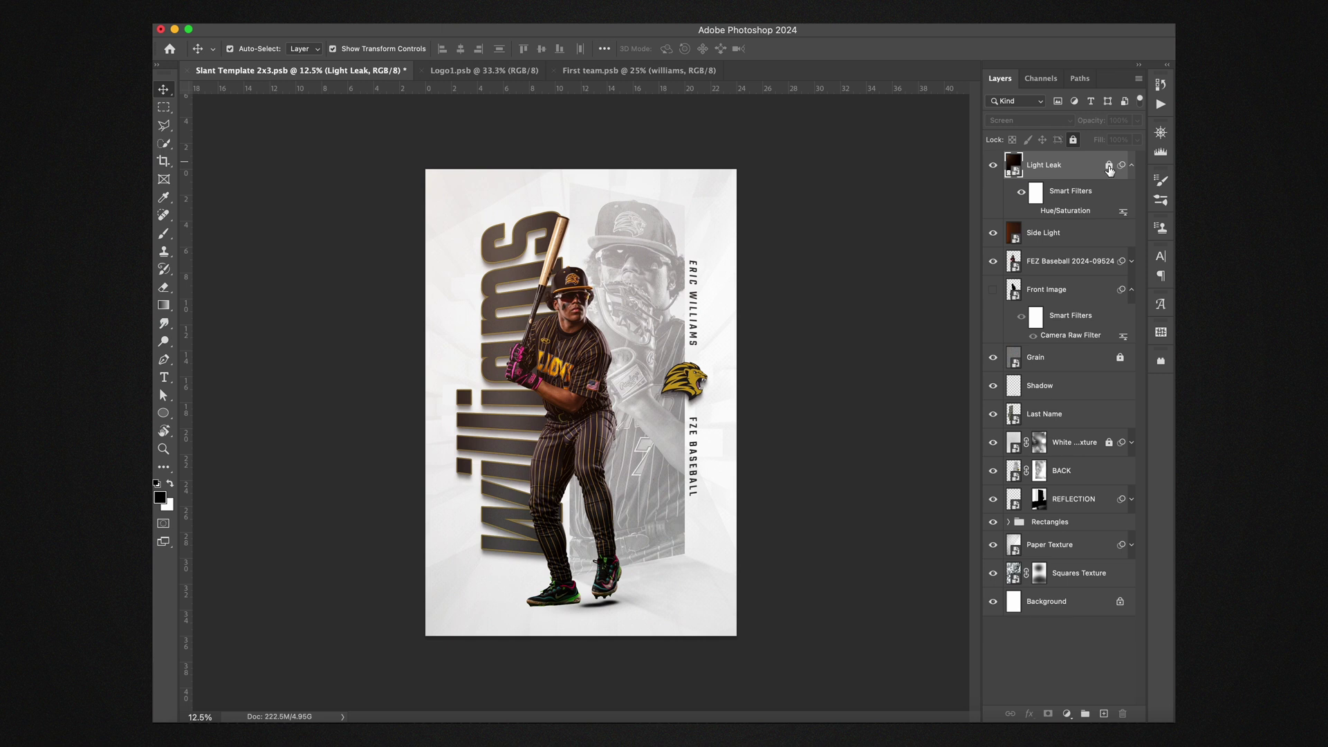
left_click(1109, 168)
left_click(992, 167)
left_click(991, 168)
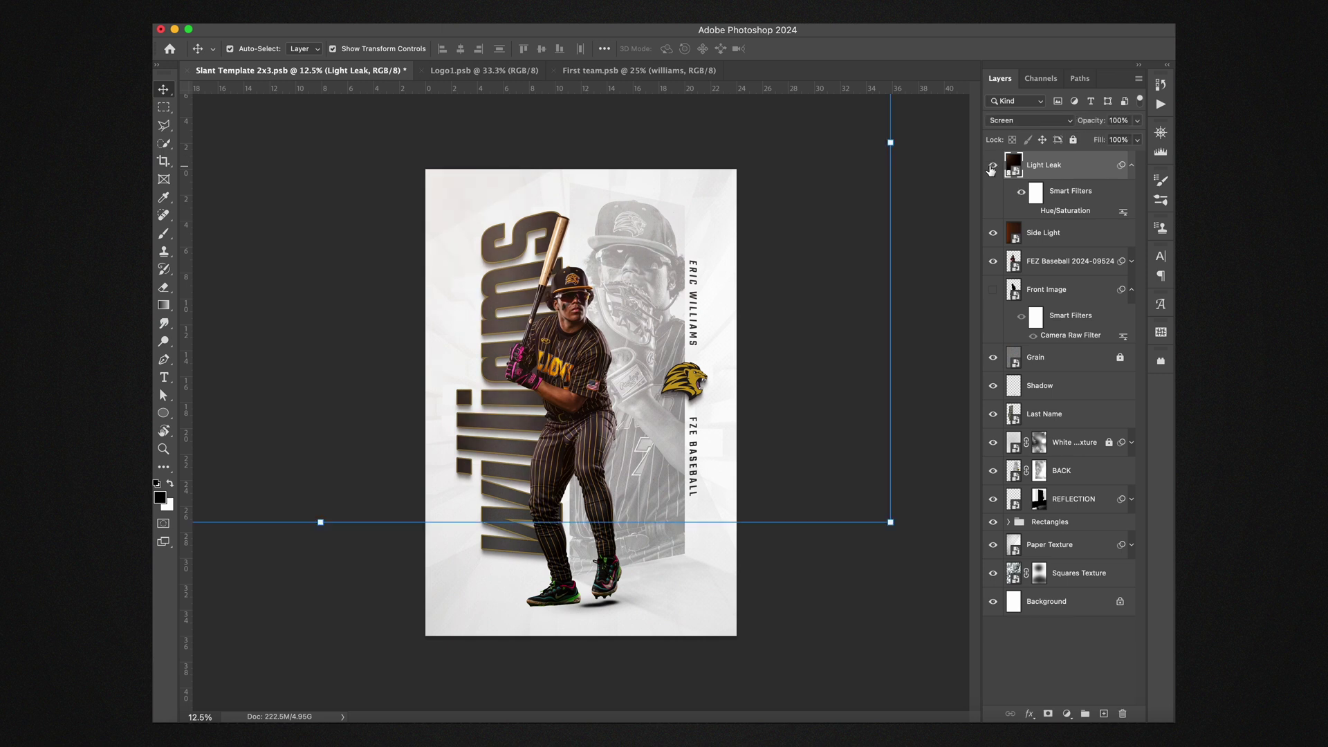
left_click(992, 167)
left_click(992, 167)
left_click(992, 167)
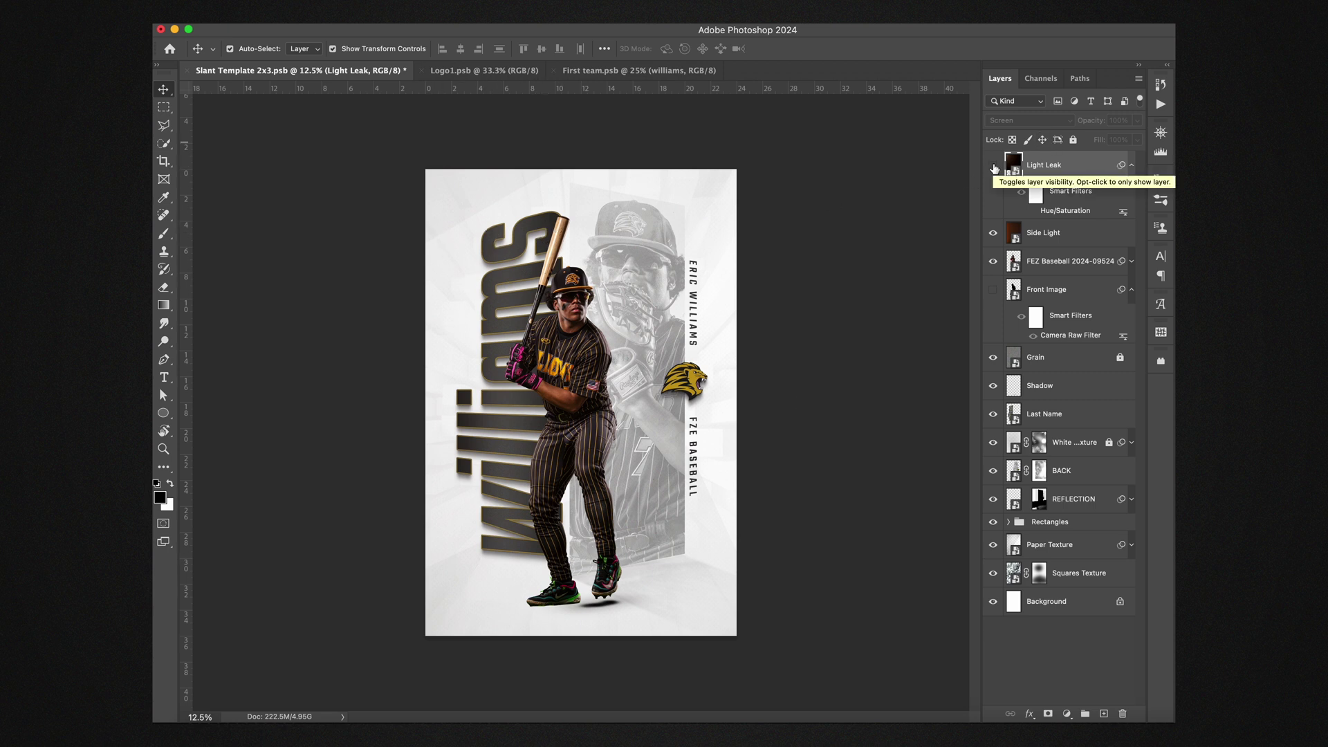
left_click(993, 167)
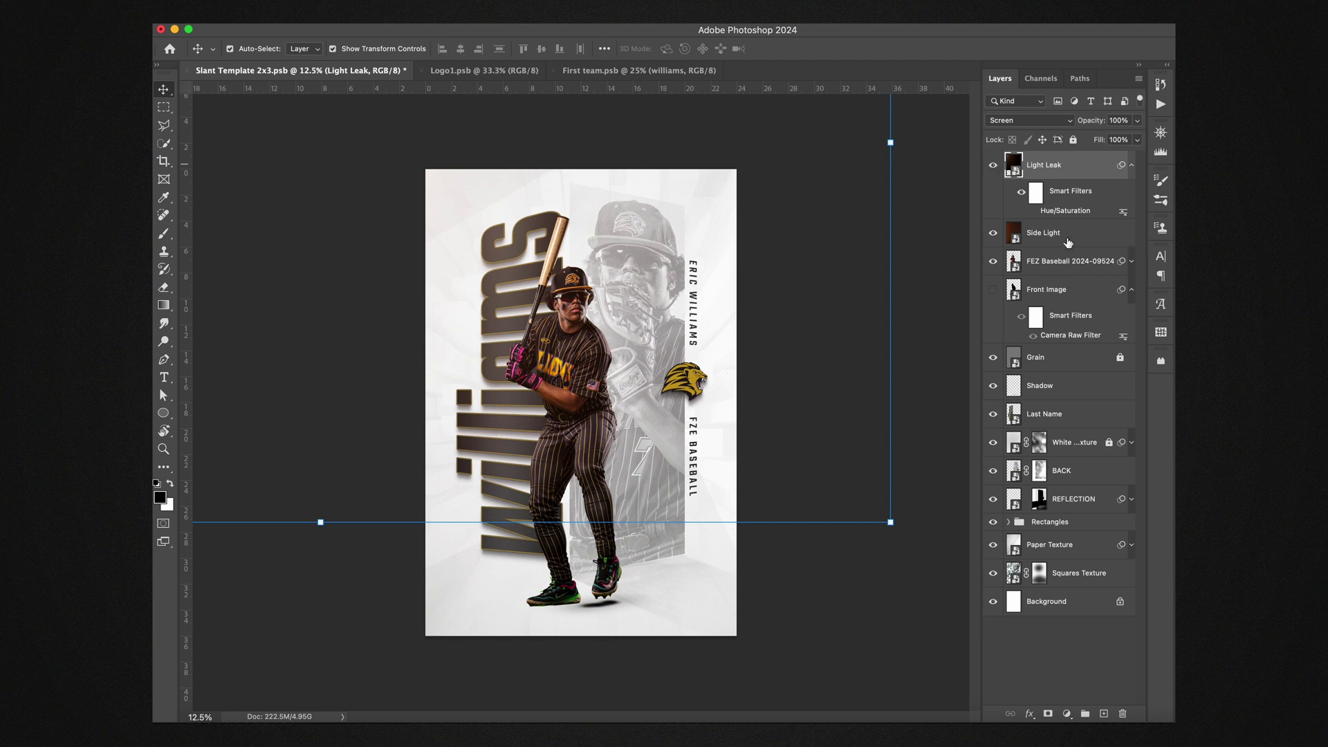
left_click(1064, 242)
left_click(1073, 140)
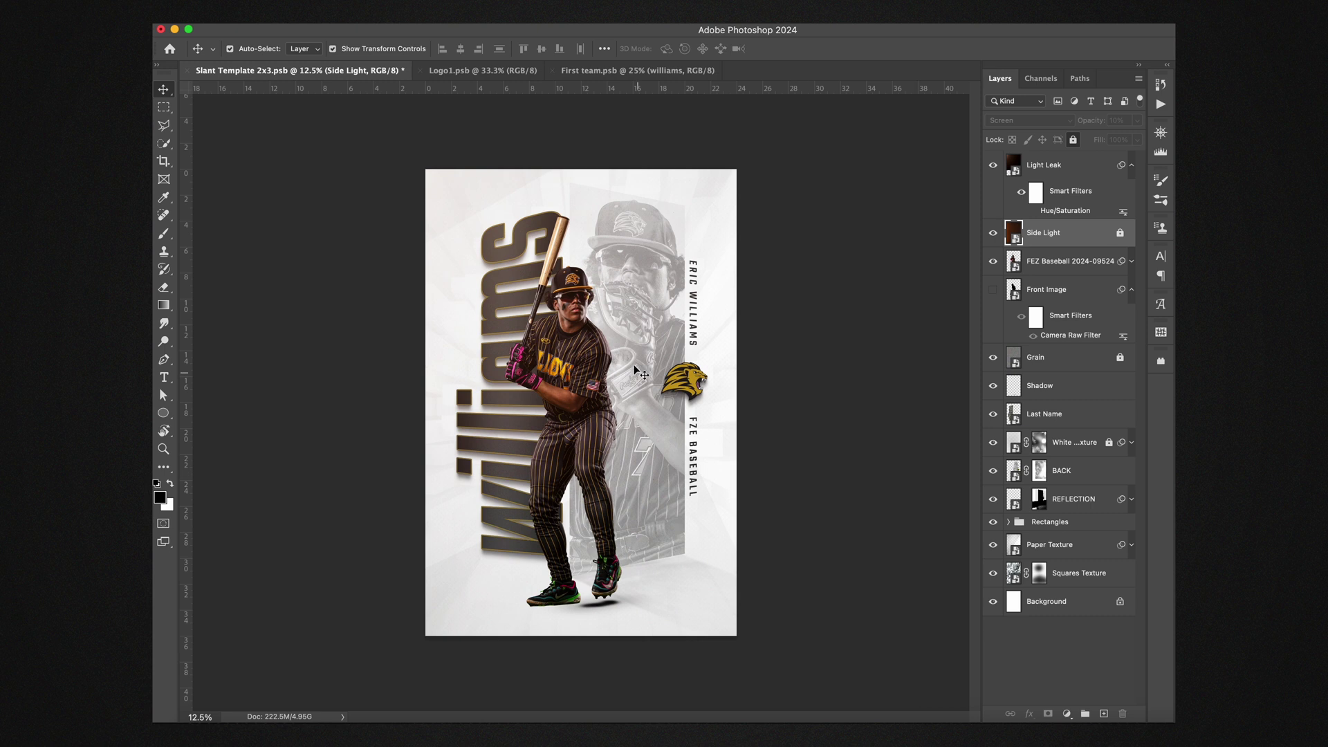
Delete the old Shadow layer and add a new layer for a brushed soft shadow
left_click(578, 330)
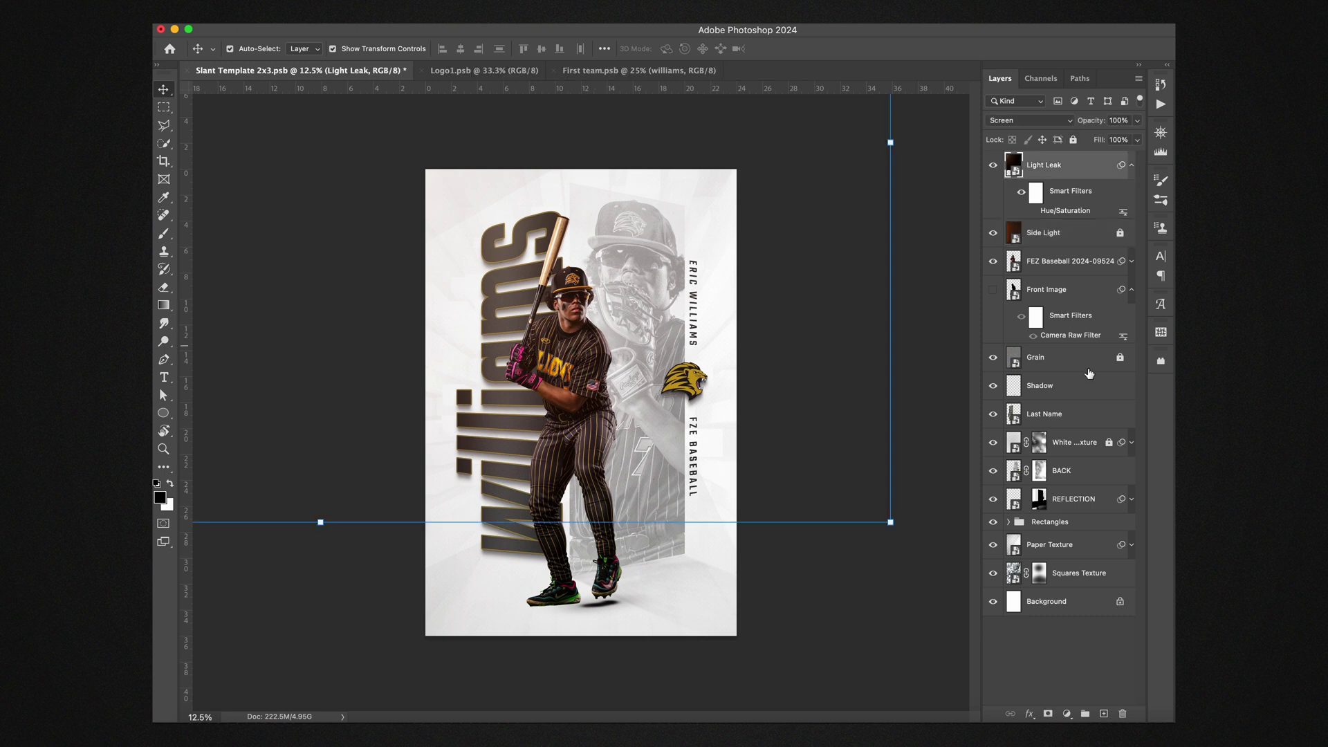
left_click(1073, 386)
left_click(1104, 713)
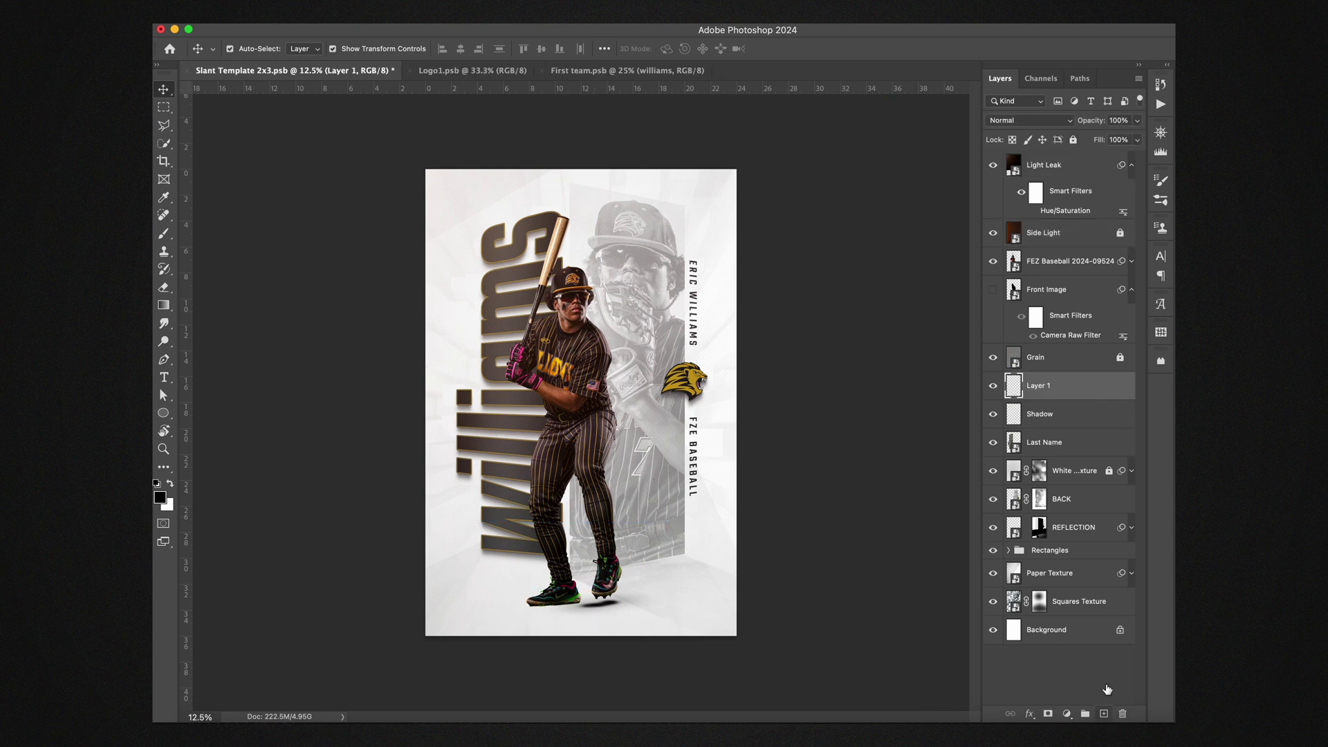
left_click(1086, 419)
key("Delete")
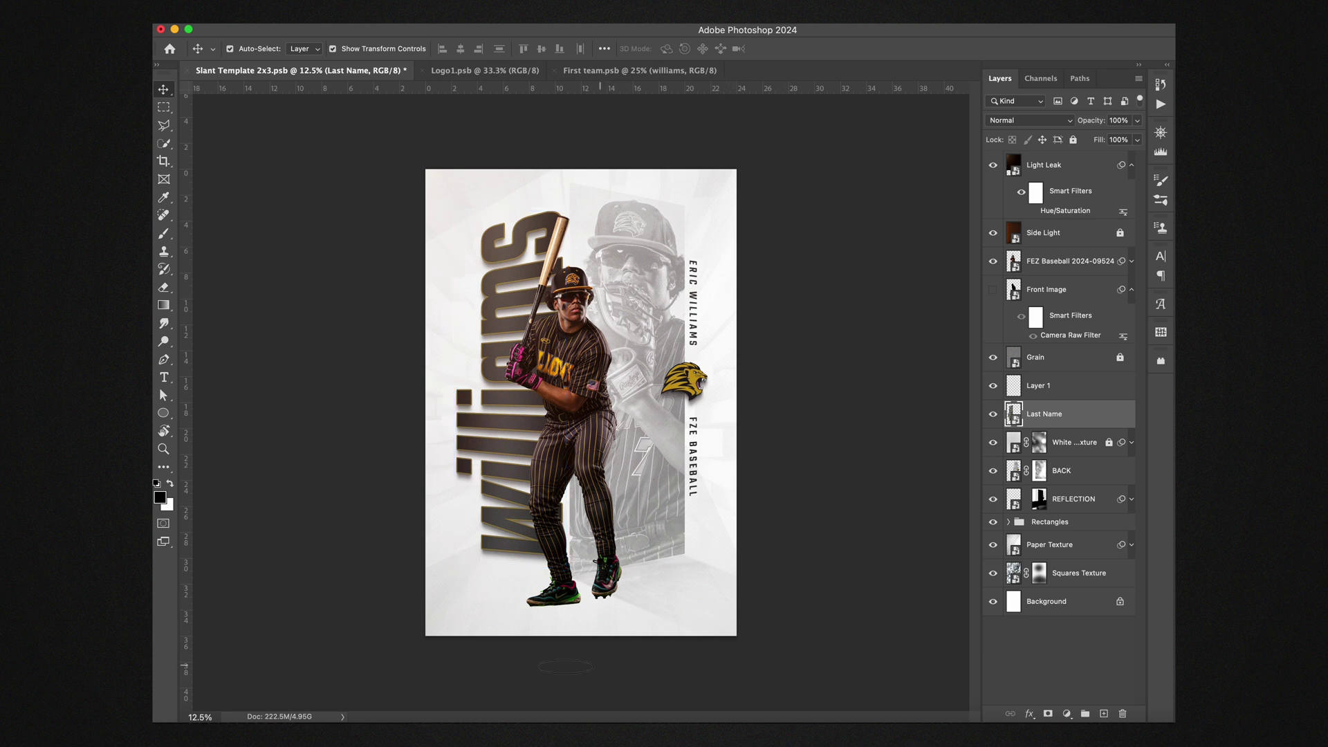
key("b")
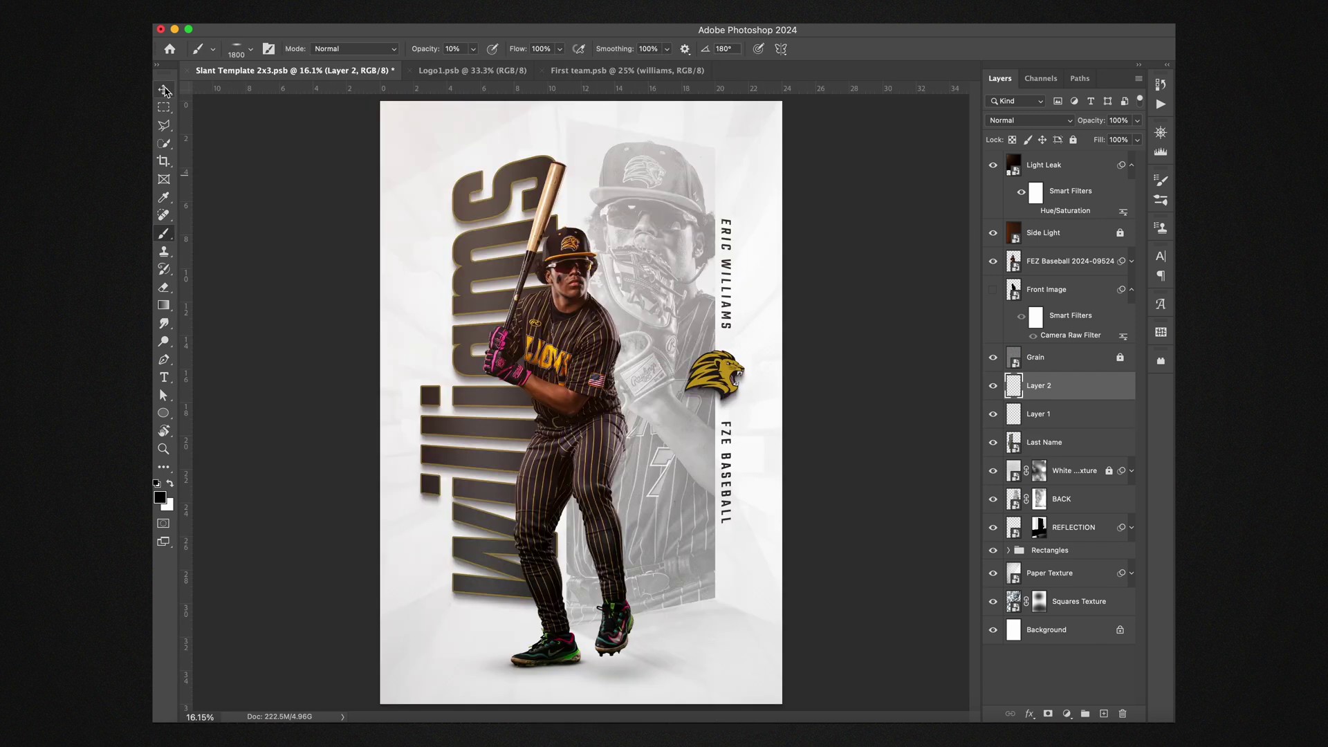
key("v")
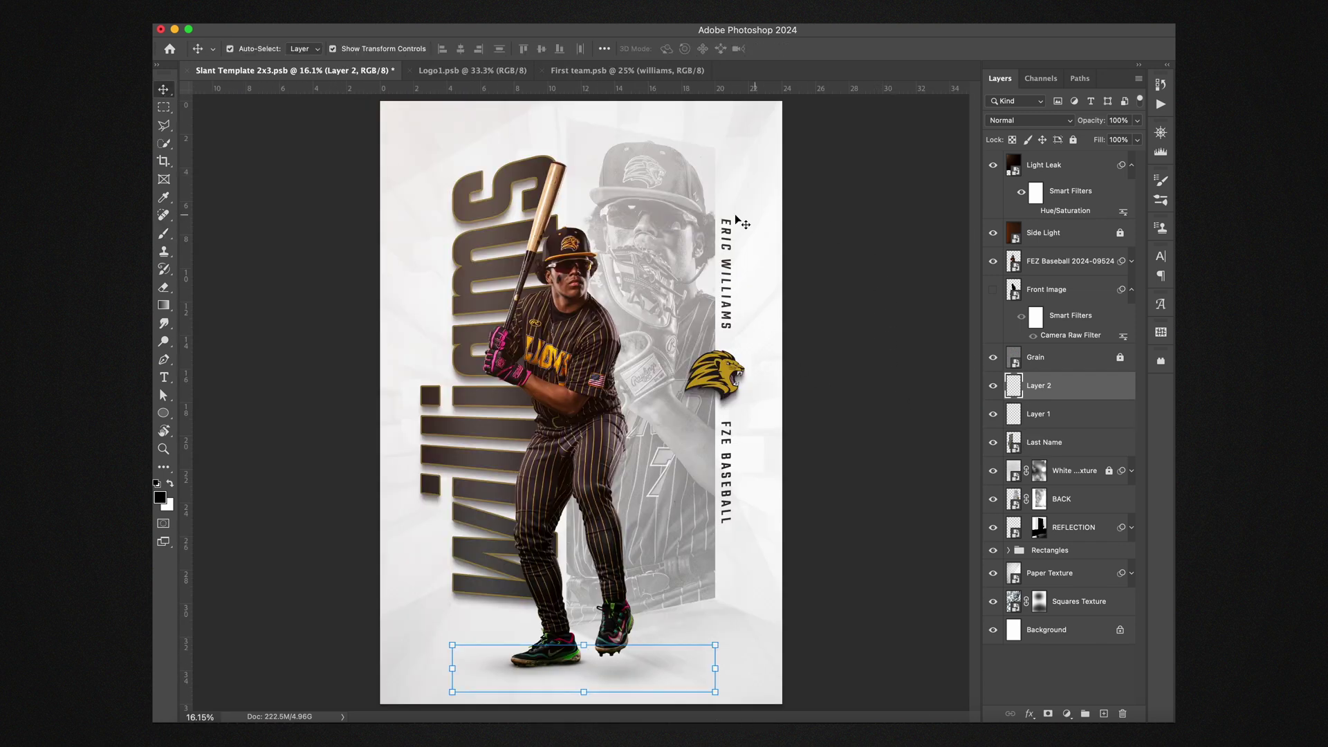
left_click(883, 367)
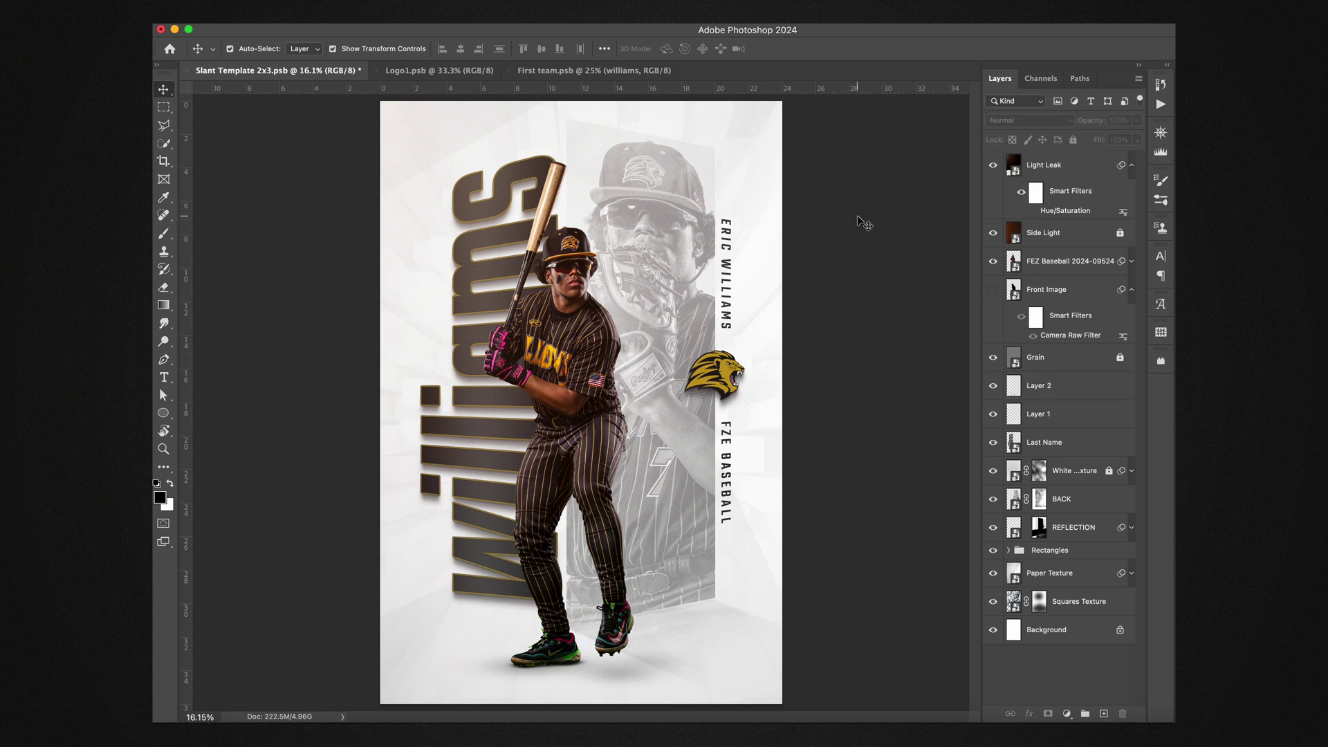